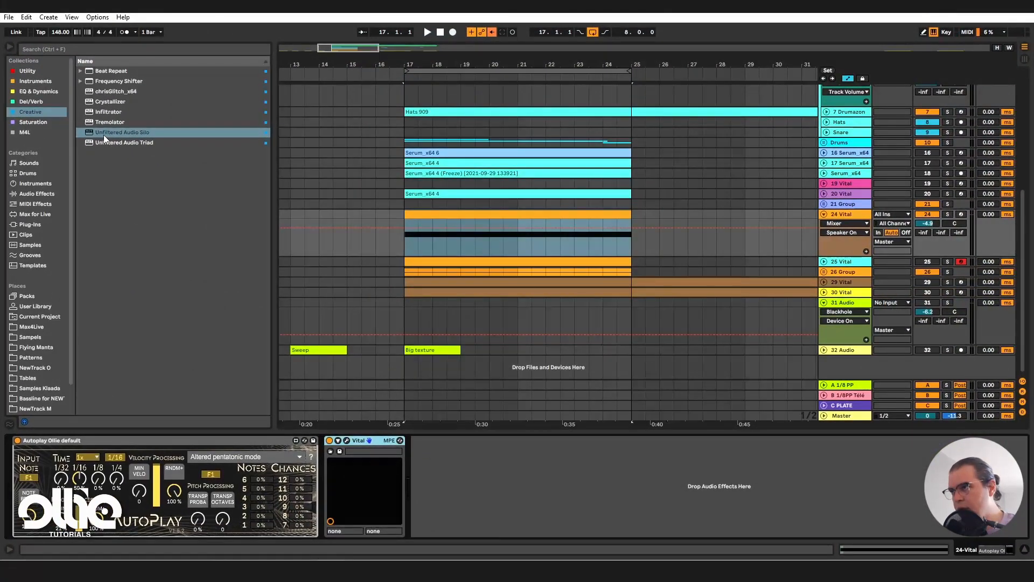
Step: Add Unfiltered Audio Silo after Vital on the 24 Vital track and set its Reverse to 34%, with Spread reset to 0%
{"action": "left_click_drag", "start_coordinate": [103, 134], "coordinate": [455, 461]}
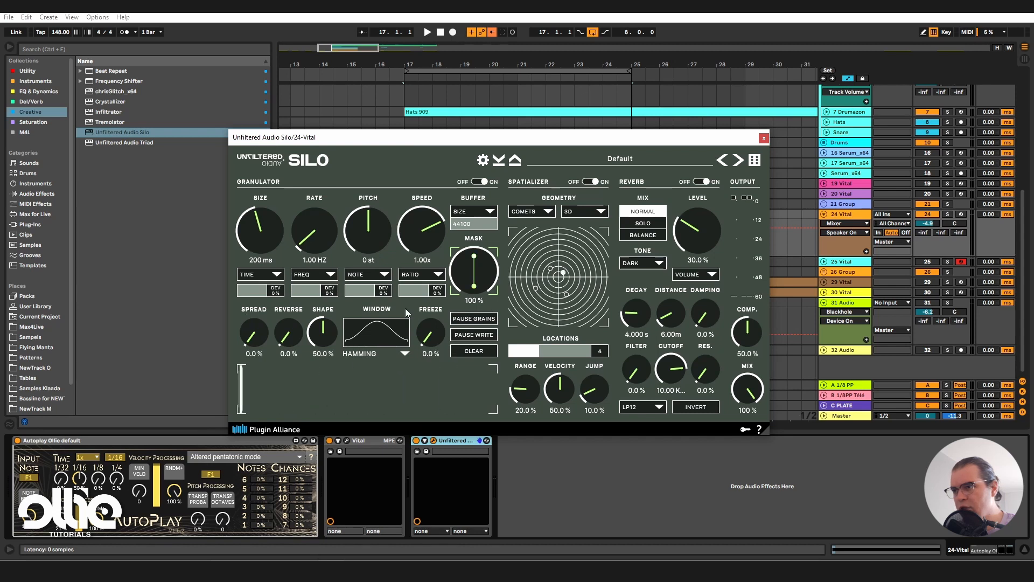
{"action": "left_click_drag", "start_coordinate": [283, 343], "coordinate": [300, 277]}
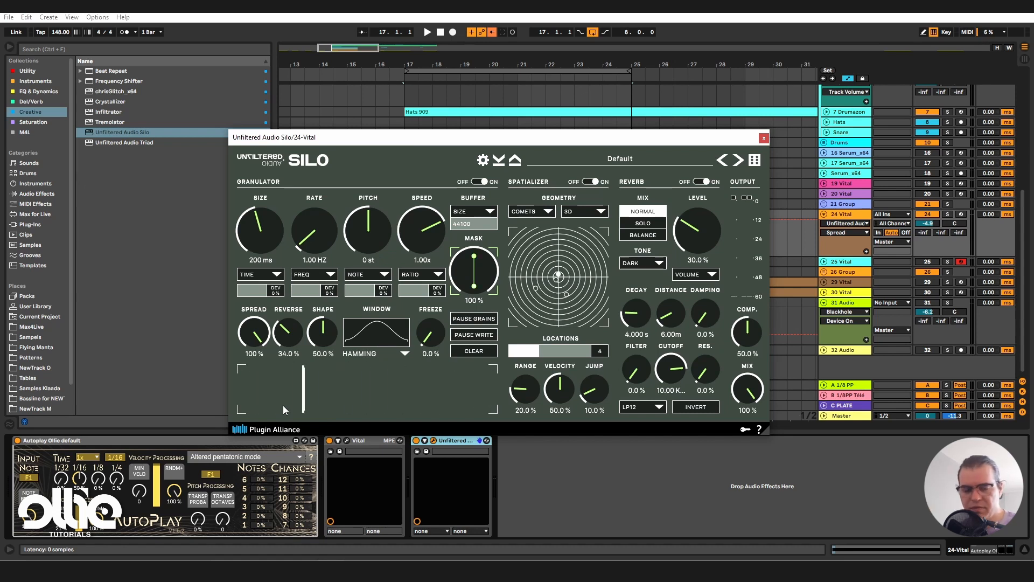
{"action": "double_click", "coordinate": [252, 333]}
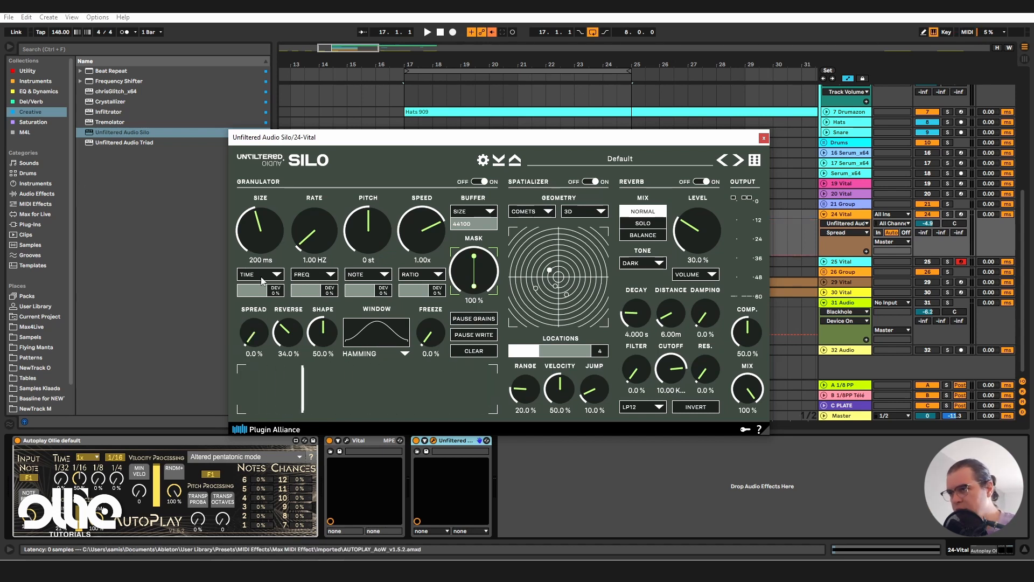
Step: Look through the mode options of Silo's Size, Rate, Pitch and Speed controls in the granulator
{"action": "left_click", "coordinate": [266, 274]}
{"action": "left_click", "coordinate": [303, 277]}
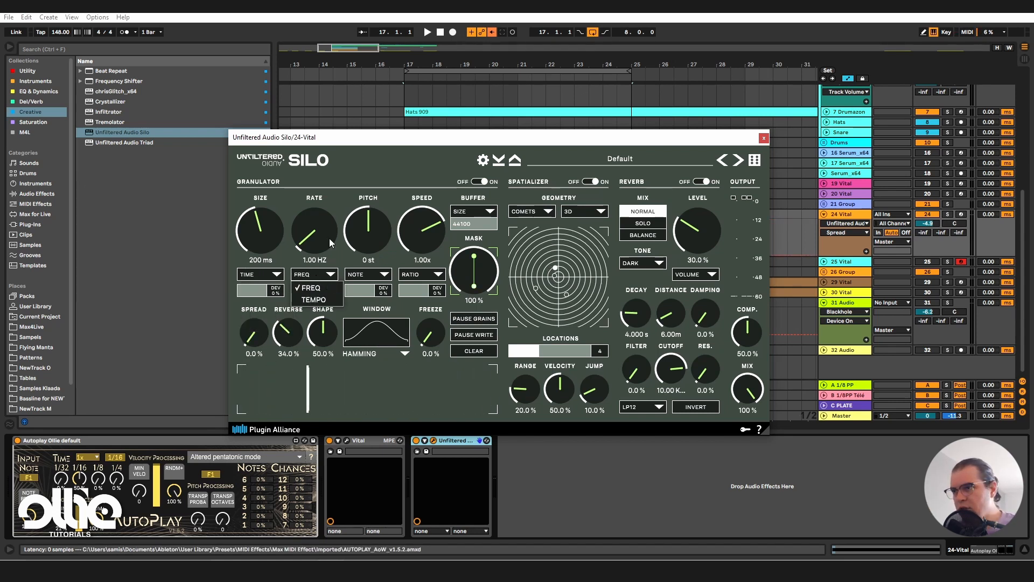
{"action": "left_click", "coordinate": [368, 275]}
{"action": "left_click", "coordinate": [360, 287]}
{"action": "left_click", "coordinate": [422, 275]}
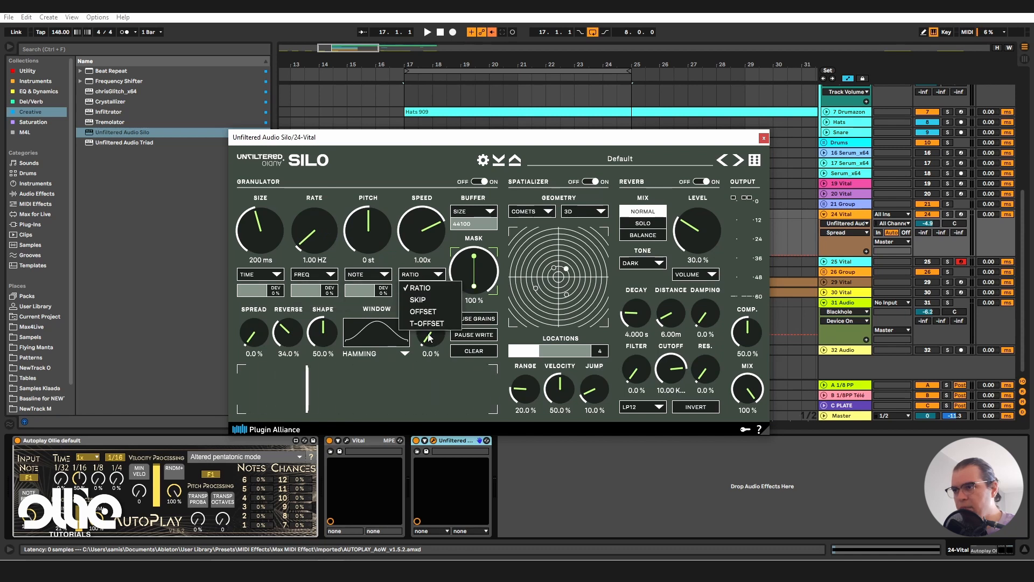
{"action": "left_click", "coordinate": [421, 287]}
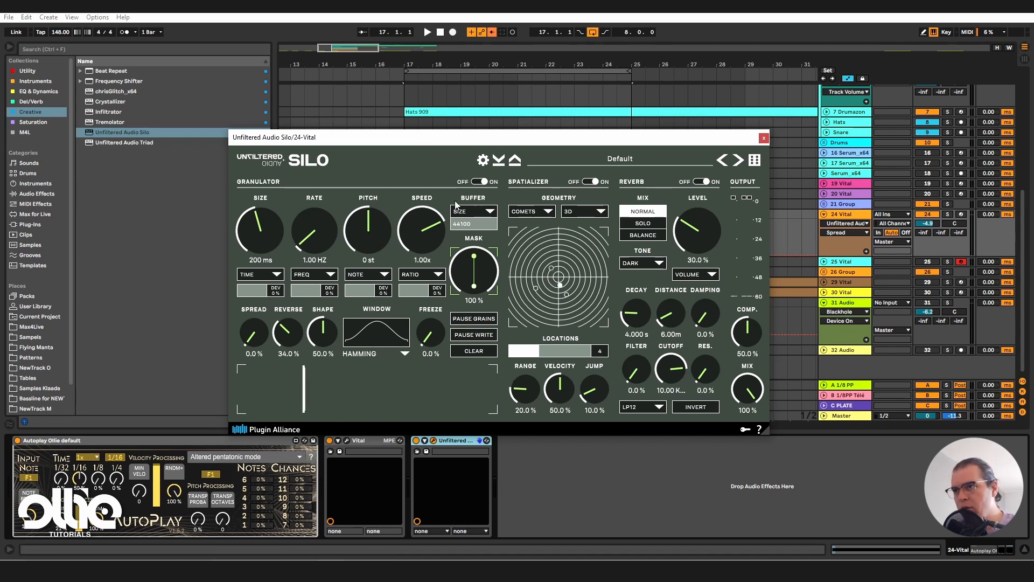
Step: Check the granulator's buffer mode options and set its Mask to 68.4%
{"action": "left_click", "coordinate": [481, 214]}
{"action": "left_click", "coordinate": [481, 220]}
{"action": "left_click_drag", "start_coordinate": [470, 280], "coordinate": [474, 308]}
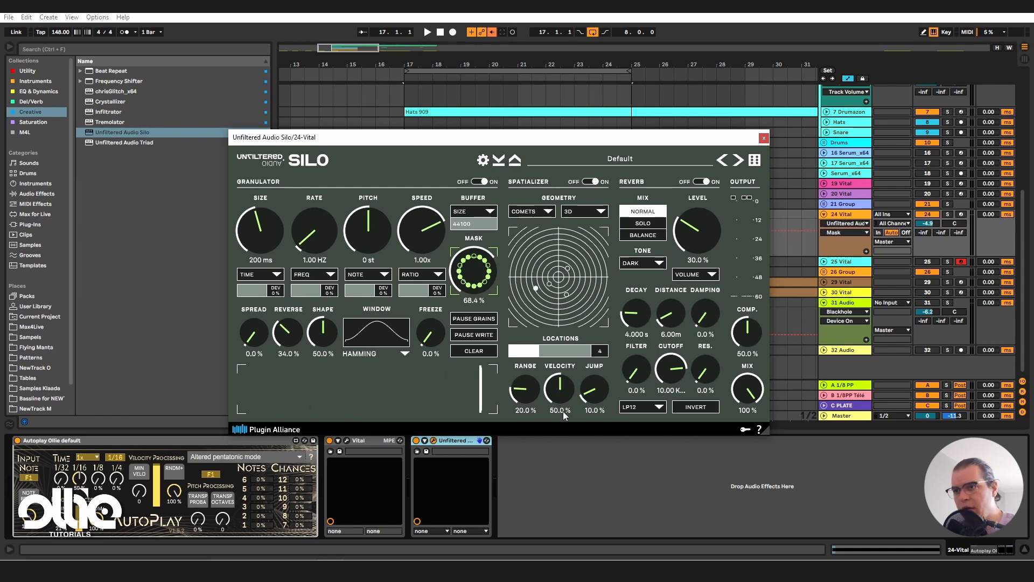
Step: Review the spatializer's geometry options and set Range to 52.8%, Velocity to 54% and Jump to 26.4%
{"action": "left_click", "coordinate": [531, 211]}
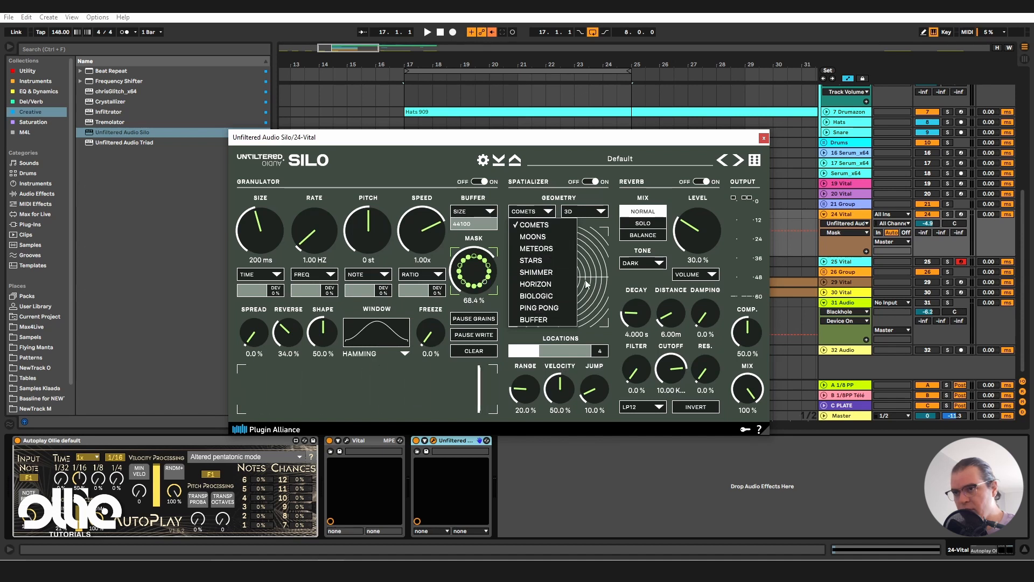
{"action": "left_click", "coordinate": [588, 317]}
{"action": "left_click", "coordinate": [586, 212]}
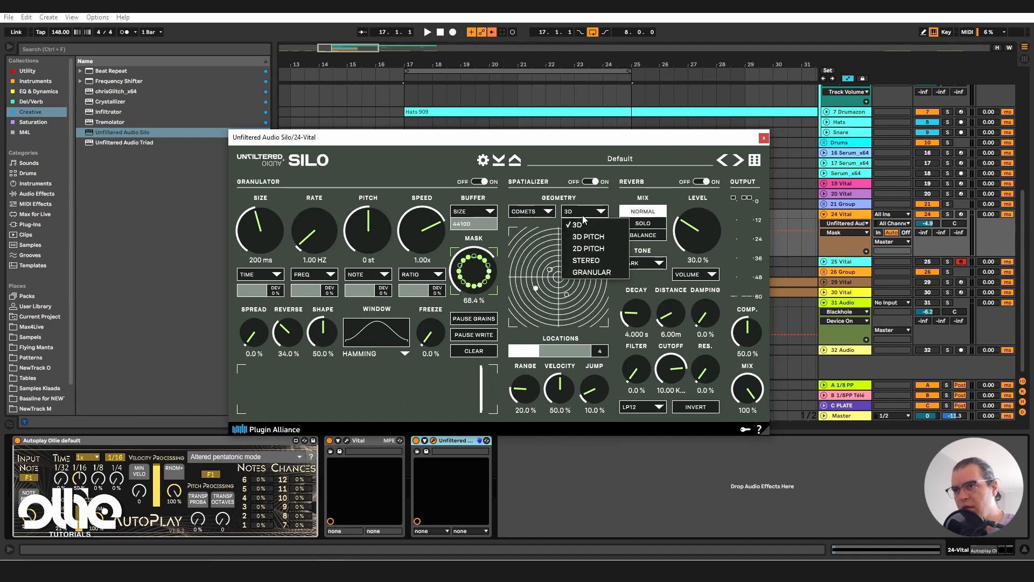
{"action": "left_click", "coordinate": [590, 294]}
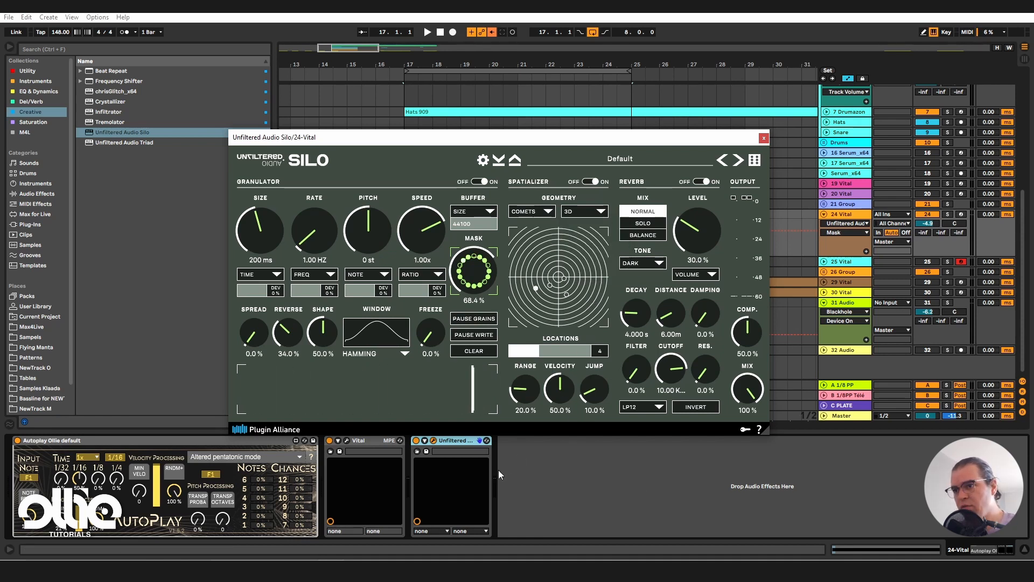
{"action": "left_click_drag", "start_coordinate": [525, 392], "coordinate": [528, 383]}
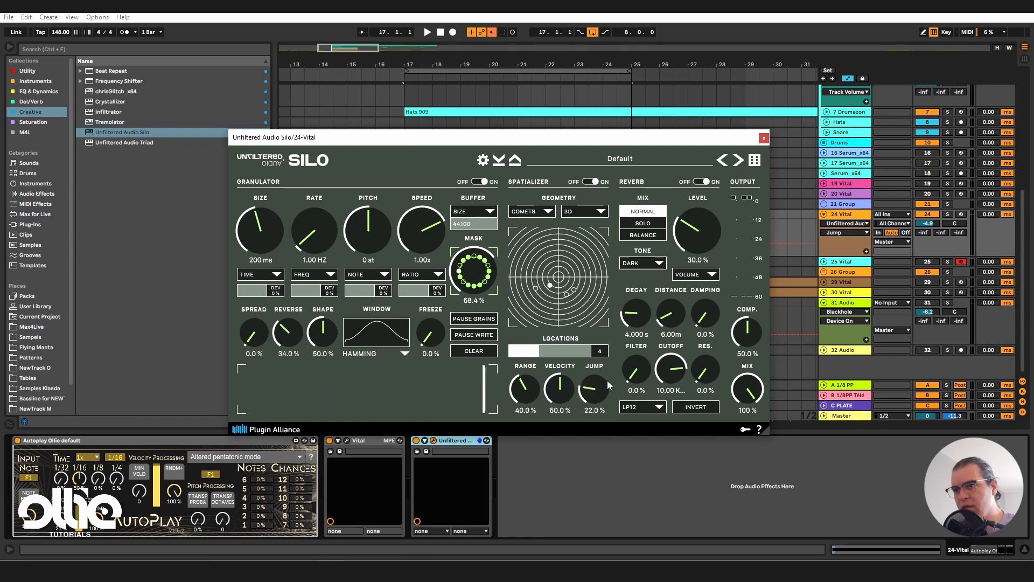
{"action": "left_click_drag", "start_coordinate": [606, 380], "coordinate": [528, 381]}
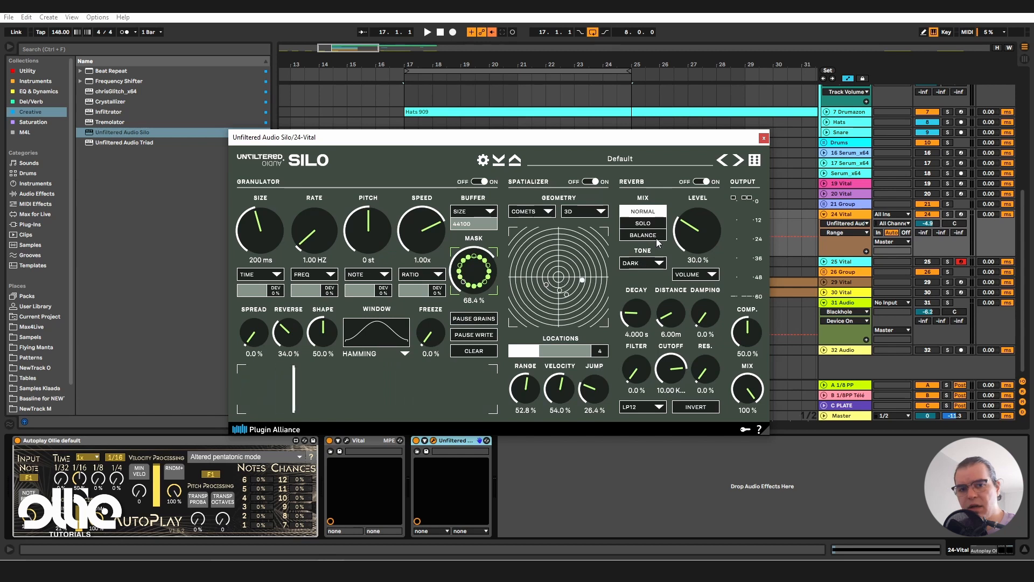
Step: Review the reverb tones, switch the reverb level mode to Mask and set the level to 29.6%
{"action": "left_click", "coordinate": [654, 264]}
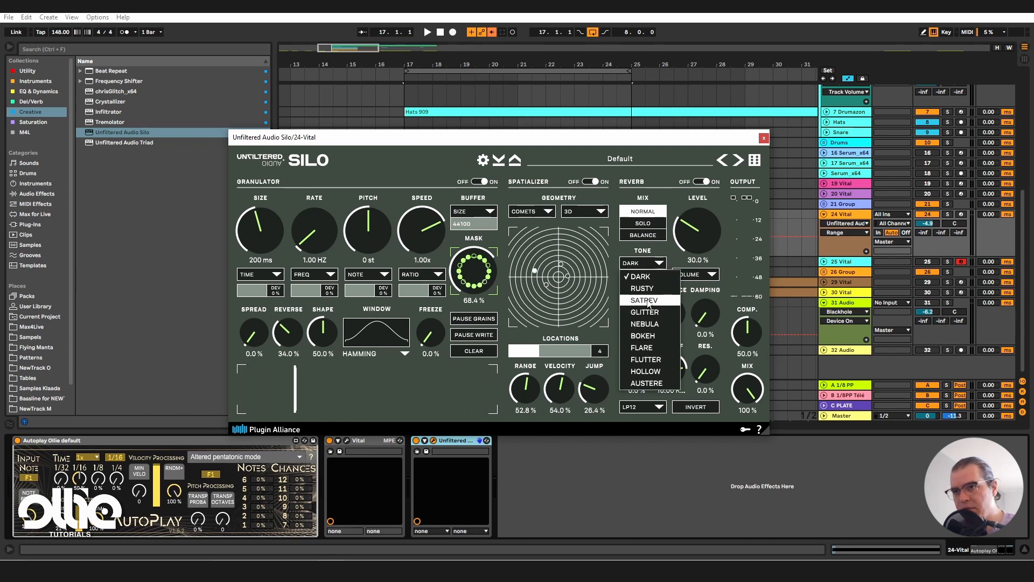
{"action": "left_click", "coordinate": [695, 274]}
{"action": "left_click", "coordinate": [695, 274]}
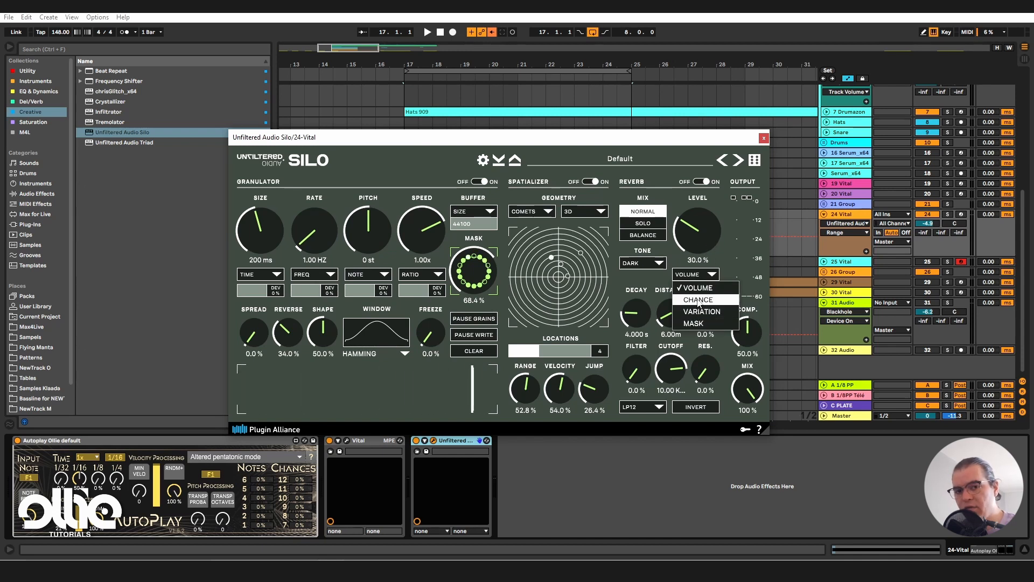
{"action": "left_click", "coordinate": [699, 324]}
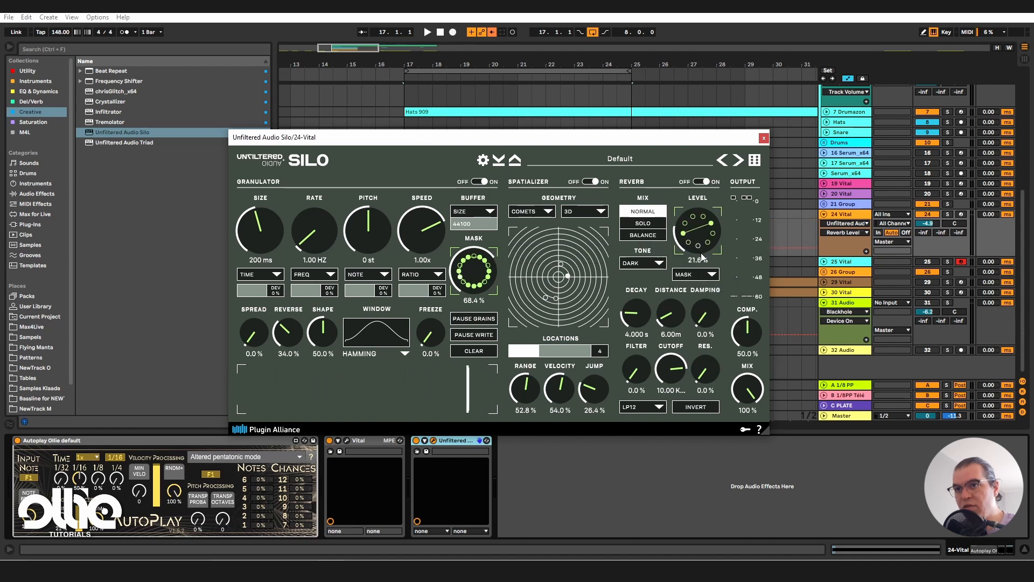
{"action": "left_click_drag", "start_coordinate": [702, 257], "coordinate": [705, 247]}
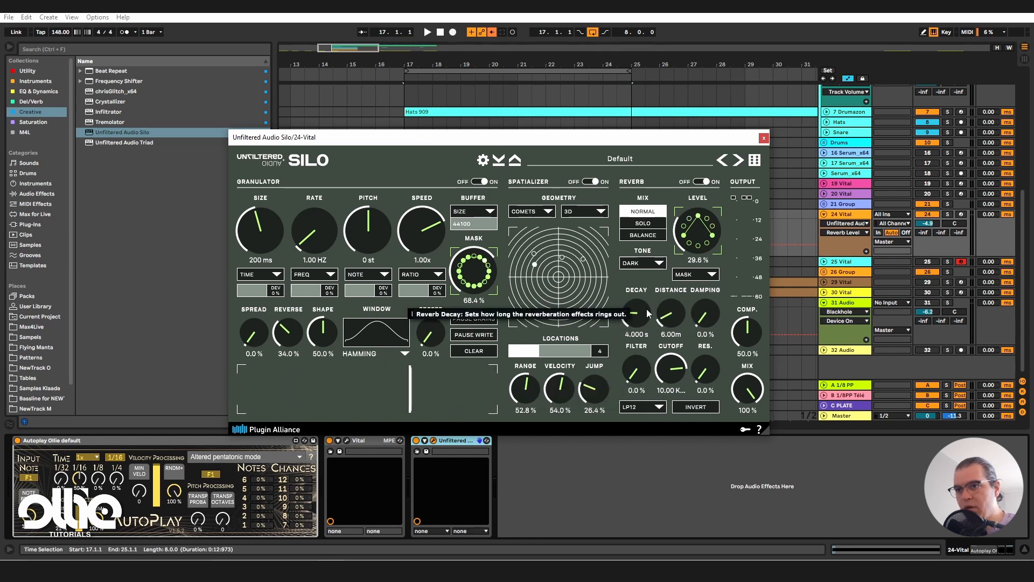
Step: Set the reverb Decay to 2.169 s and Distance to 7.79 m, and review the available filter types
{"action": "left_click_drag", "start_coordinate": [646, 311], "coordinate": [699, 352]}
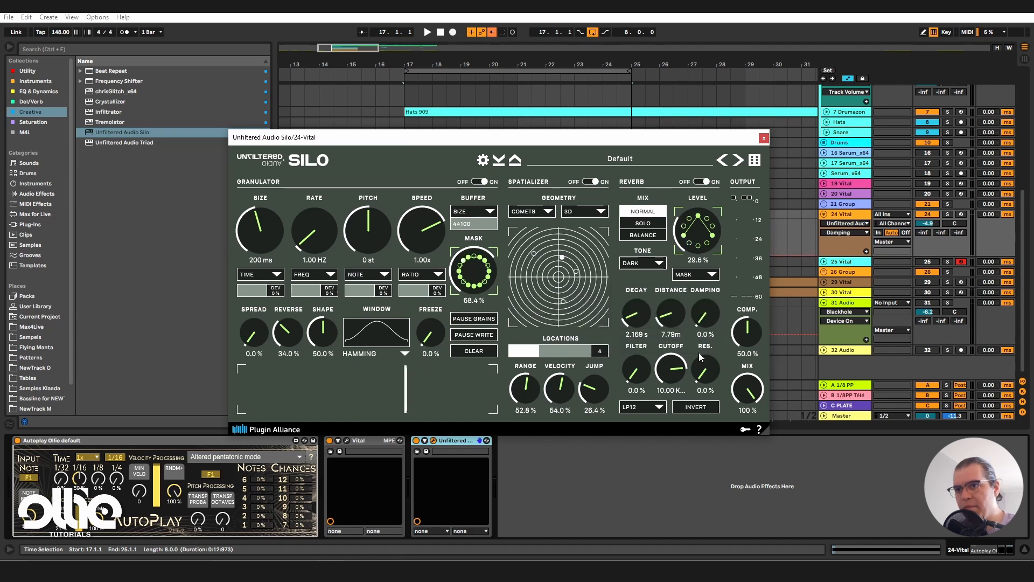
{"action": "left_click", "coordinate": [634, 378]}
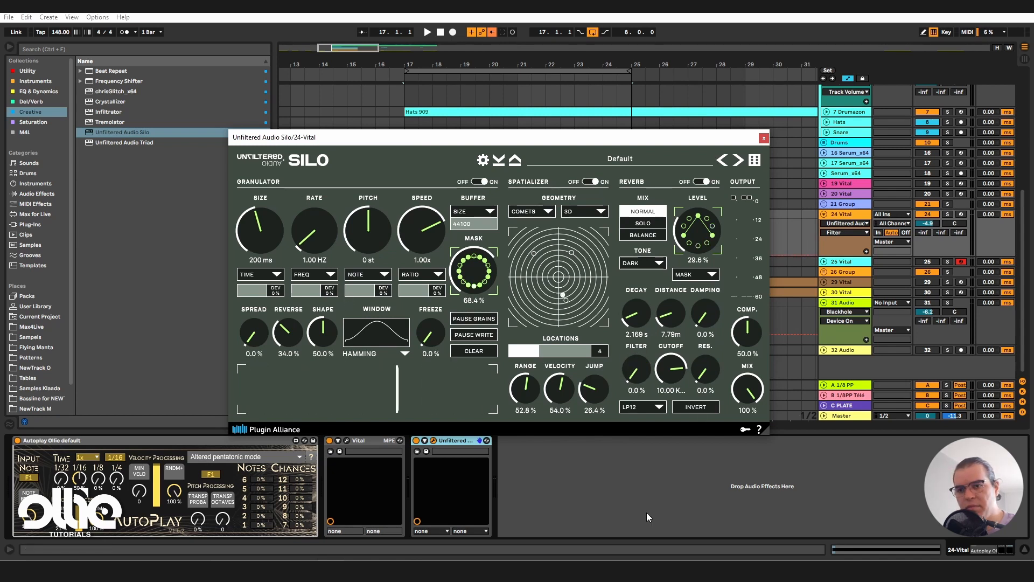
{"action": "left_click", "coordinate": [639, 408]}
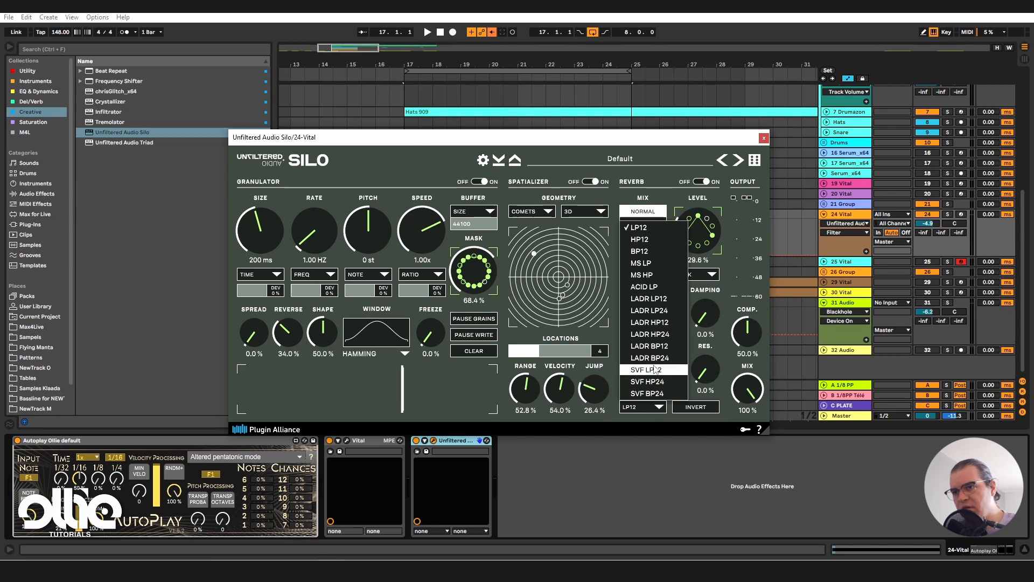
{"action": "left_click", "coordinate": [665, 417]}
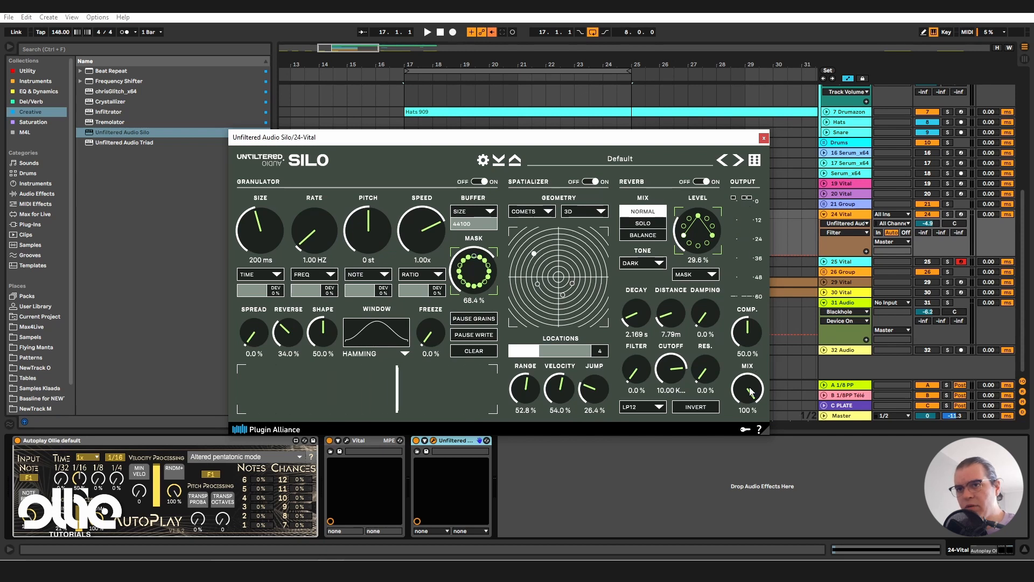
Step: Set Silo's output compression to 46.4%, and delete Silo from the 24 Vital track
{"action": "mouse_move", "coordinate": [747, 334]}
{"action": "left_mouse_down"}
{"action": "mouse_move", "coordinate": [766, 302]}
{"action": "mouse_move", "coordinate": [757, 331]}
{"action": "left_mouse_up"}
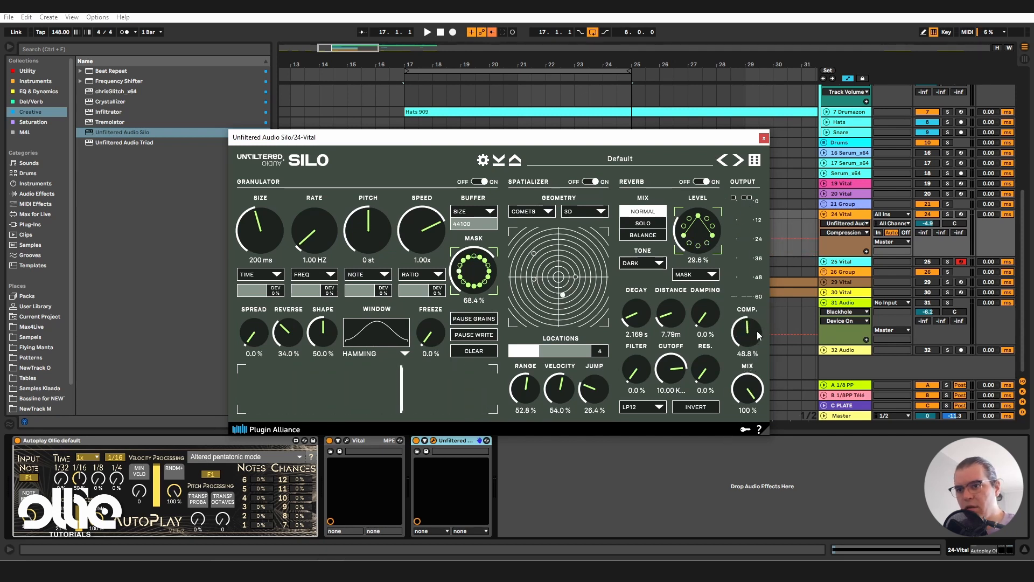
{"action": "left_click_drag", "start_coordinate": [747, 389], "coordinate": [770, 345]}
{"action": "left_click", "coordinate": [449, 457]}
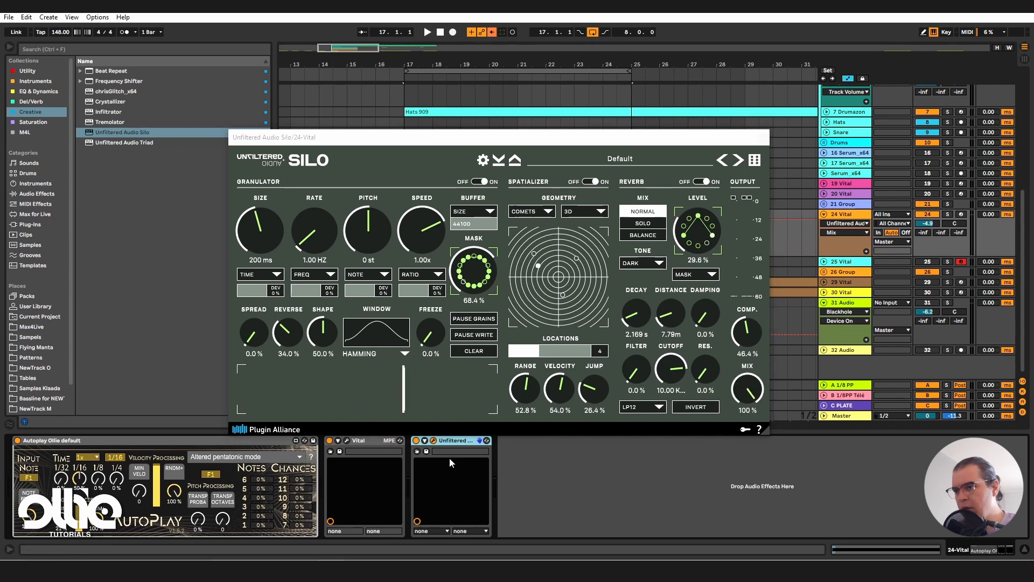
{"action": "key", "text": "Delete"}
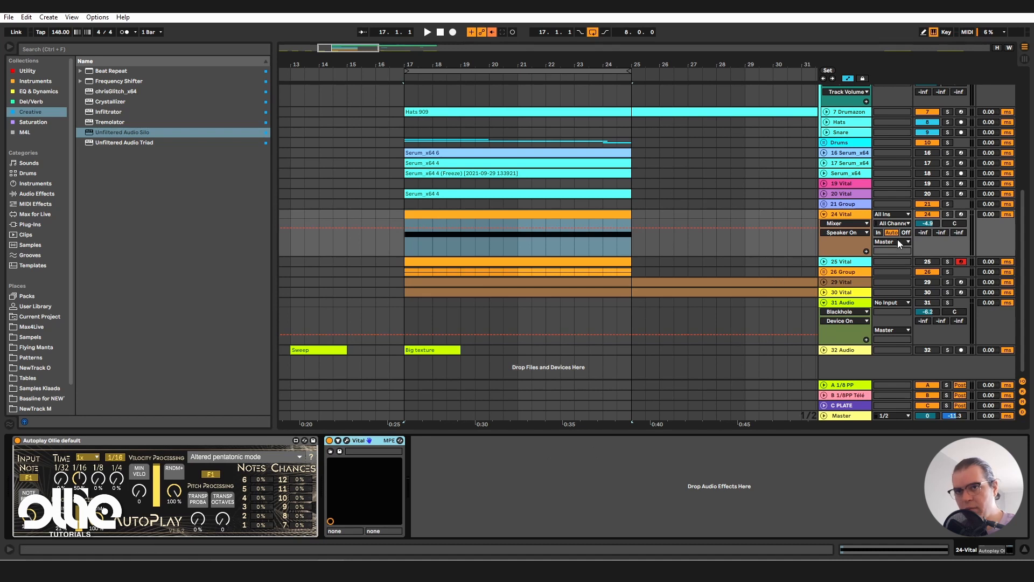
Step: Solo the 24 Vital track and play it back from bar 17
{"action": "left_click", "coordinate": [947, 214]}
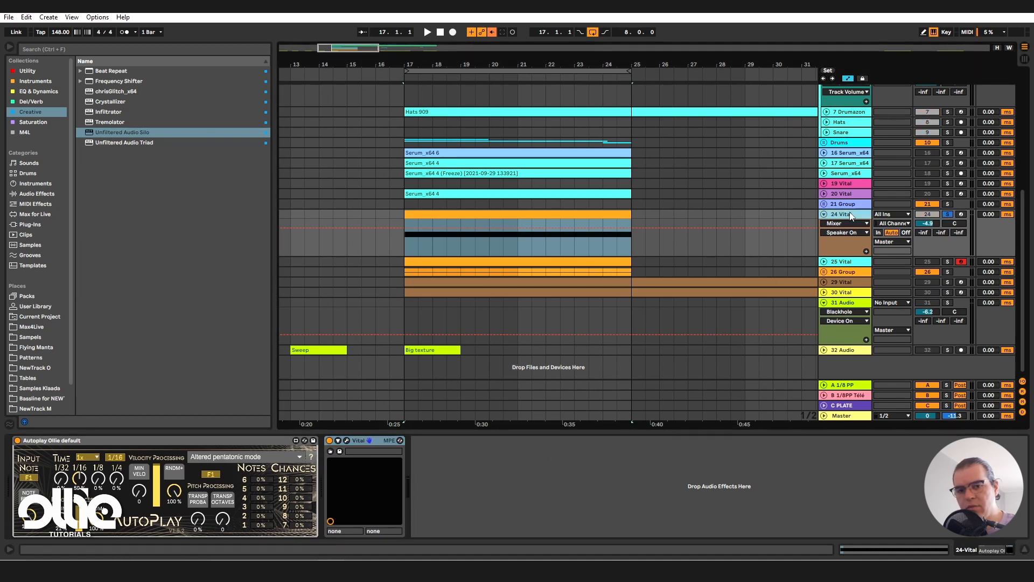
{"action": "left_click", "coordinate": [503, 228]}
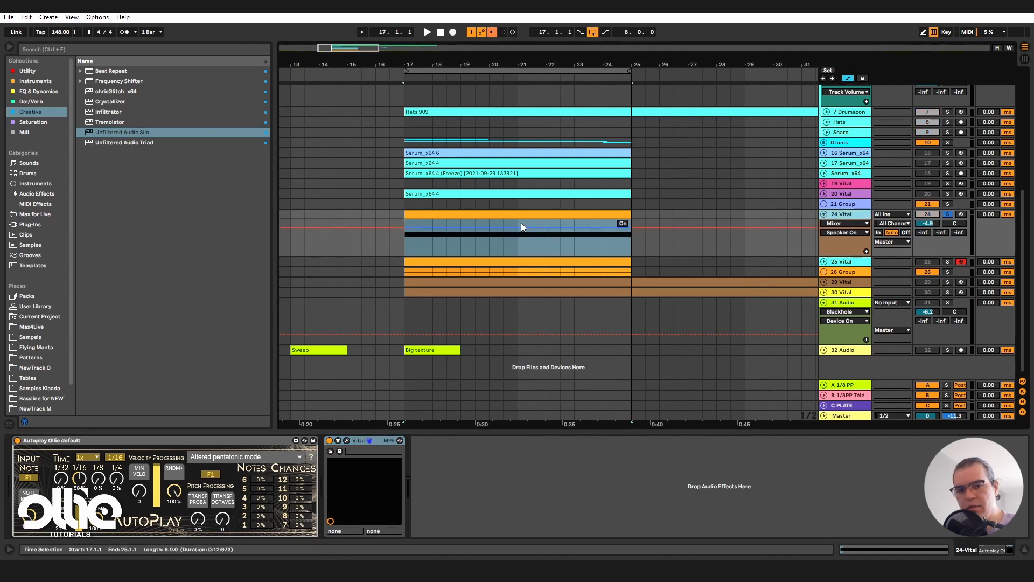
{"action": "key", "text": "space"}
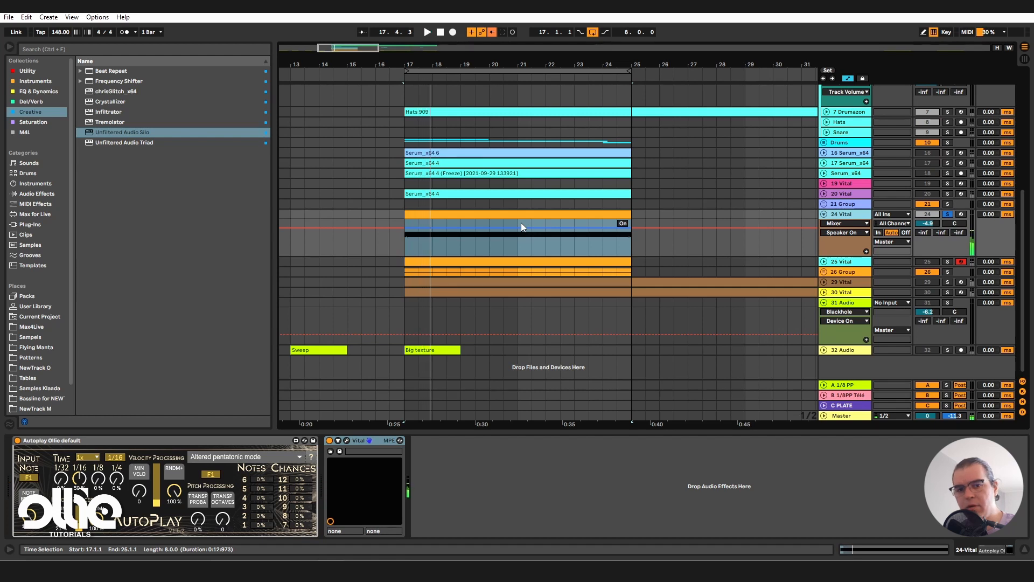
Step: Duplicate the 24 Vital track and audition the copy in solo
{"action": "right_click", "coordinate": [841, 214]}
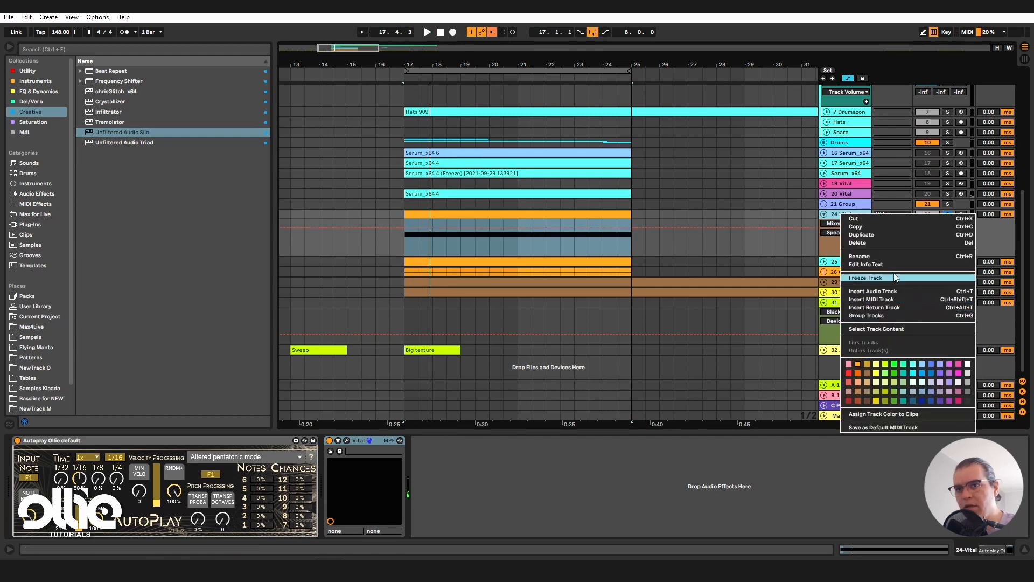
{"action": "key", "text": "Escape"}
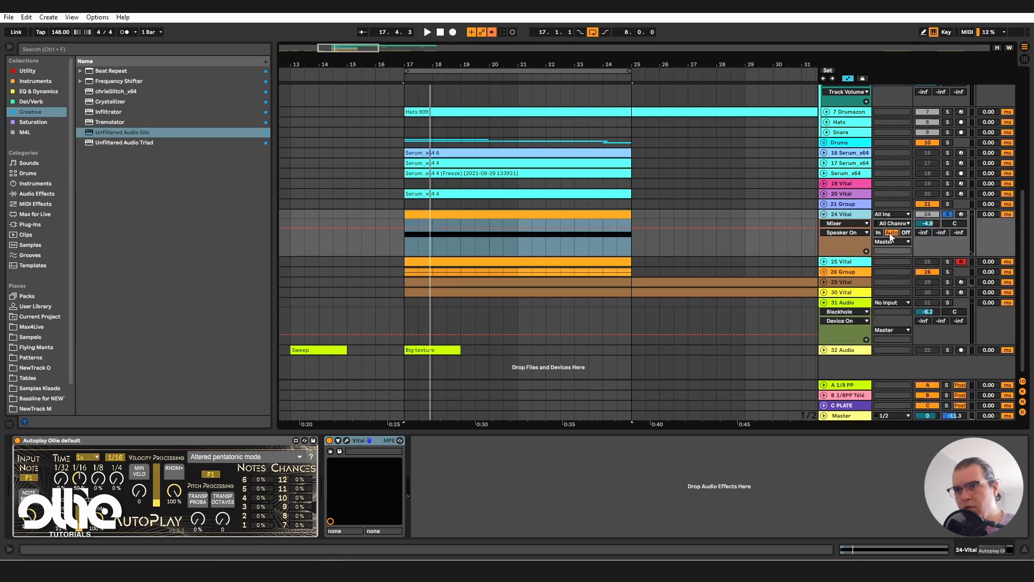
{"action": "left_click", "coordinate": [824, 214]}
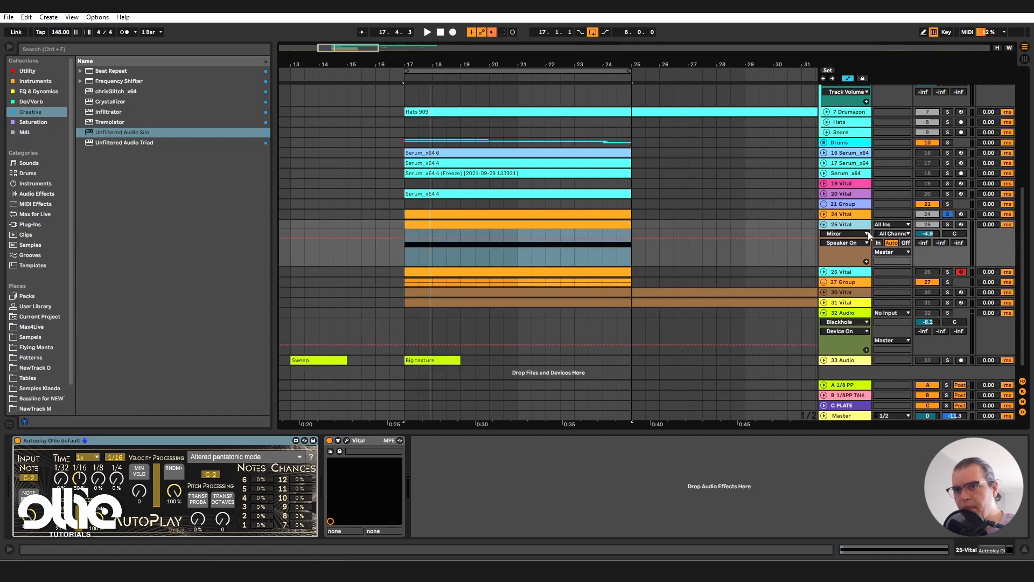
{"action": "left_click", "coordinate": [946, 224]}
{"action": "key", "text": "space"}
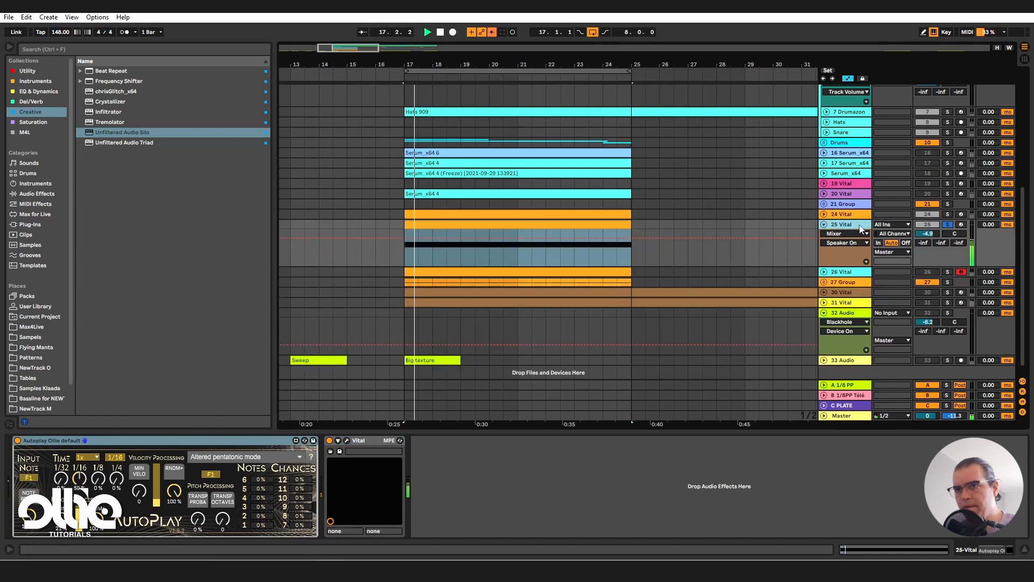
Step: Switch off the Delay and EQ effects in the duplicate track's Vital synth and close its window
{"action": "left_click", "coordinate": [346, 440]}
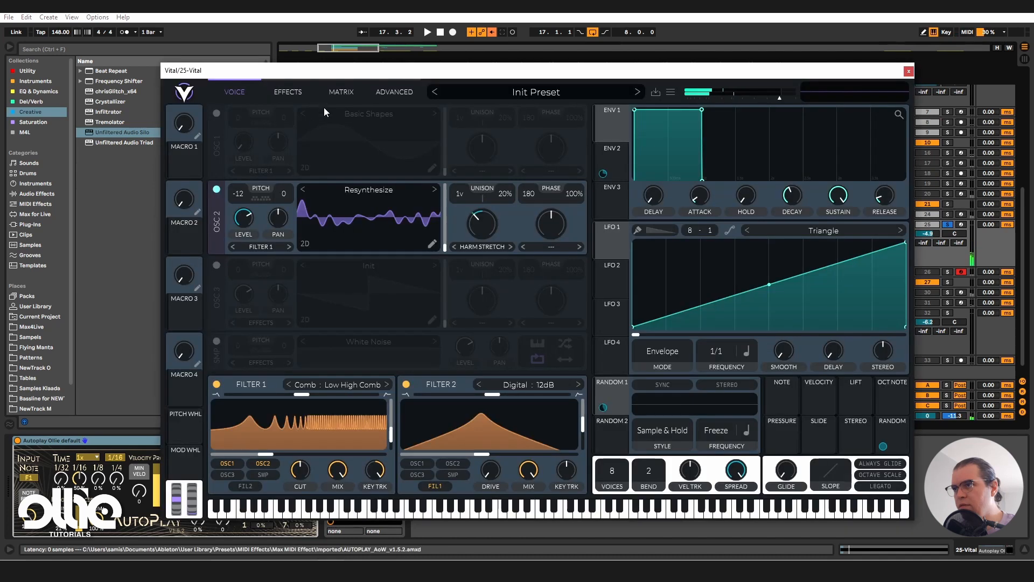
{"action": "left_click", "coordinate": [292, 93]}
{"action": "left_click", "coordinate": [298, 189]}
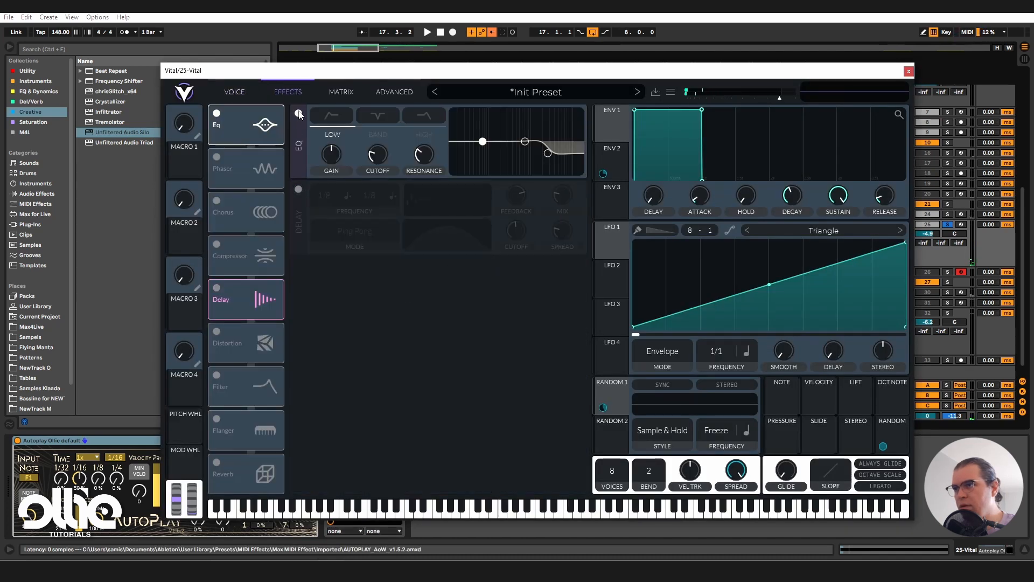
{"action": "left_click", "coordinate": [298, 113]}
{"action": "left_click", "coordinate": [908, 71]}
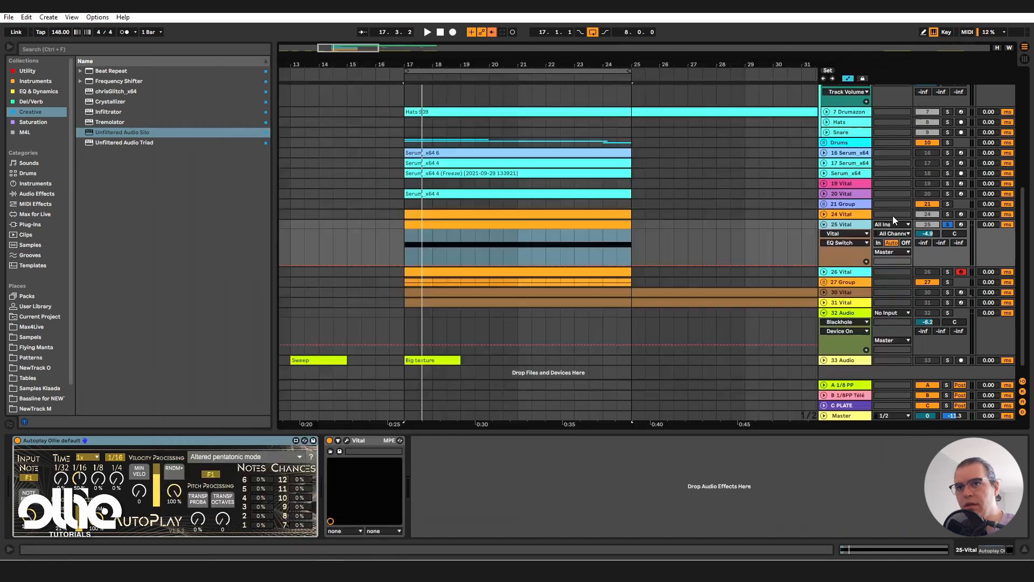
Step: Freeze the duplicated 25 Vital track
{"action": "right_click", "coordinate": [851, 228]}
{"action": "left_click", "coordinate": [886, 291]}
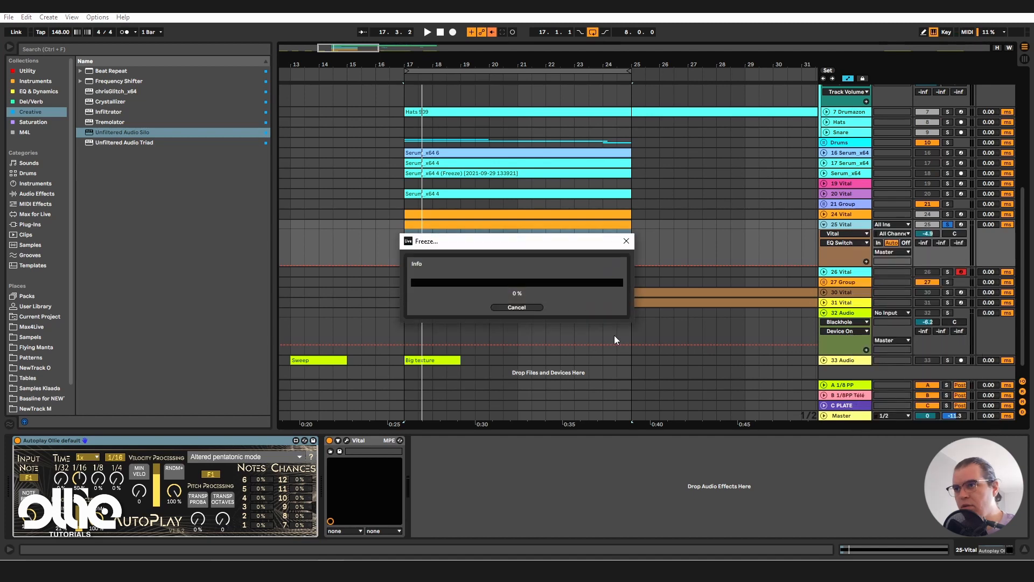
{"action": "right_click", "coordinate": [854, 225]}
{"action": "left_click", "coordinate": [880, 300]}
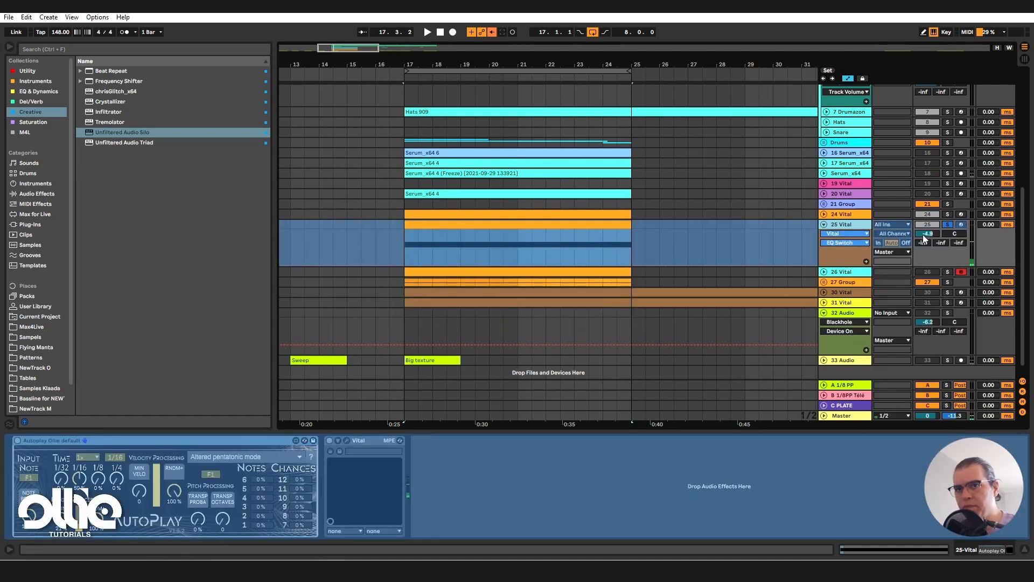
Step: Flatten the frozen 25 Vital track to audio and audition it in solo with the clip gain at 5.44 dB
{"action": "left_click", "coordinate": [544, 230]}
{"action": "key", "text": "space"}
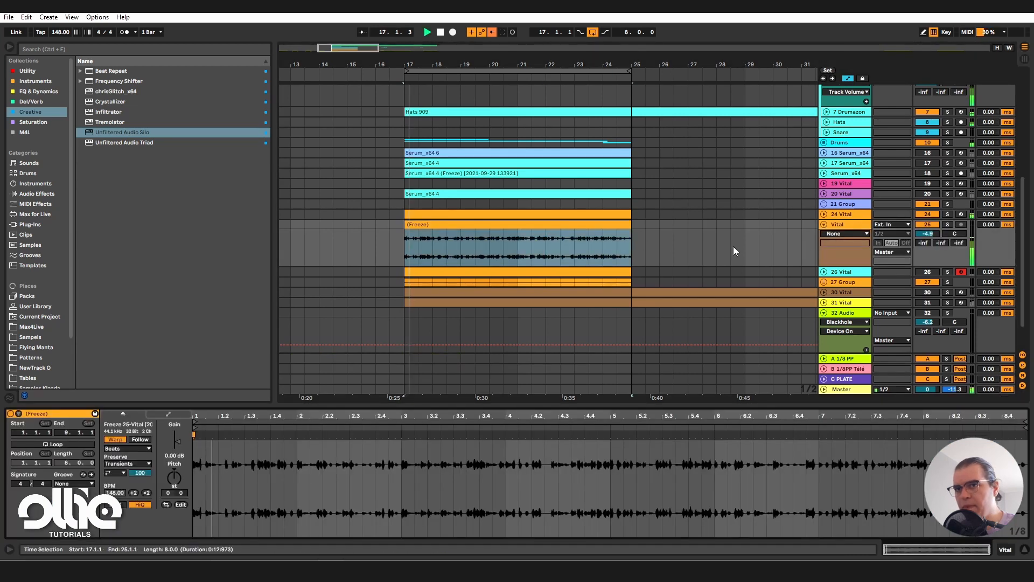
{"action": "left_click", "coordinate": [948, 225]}
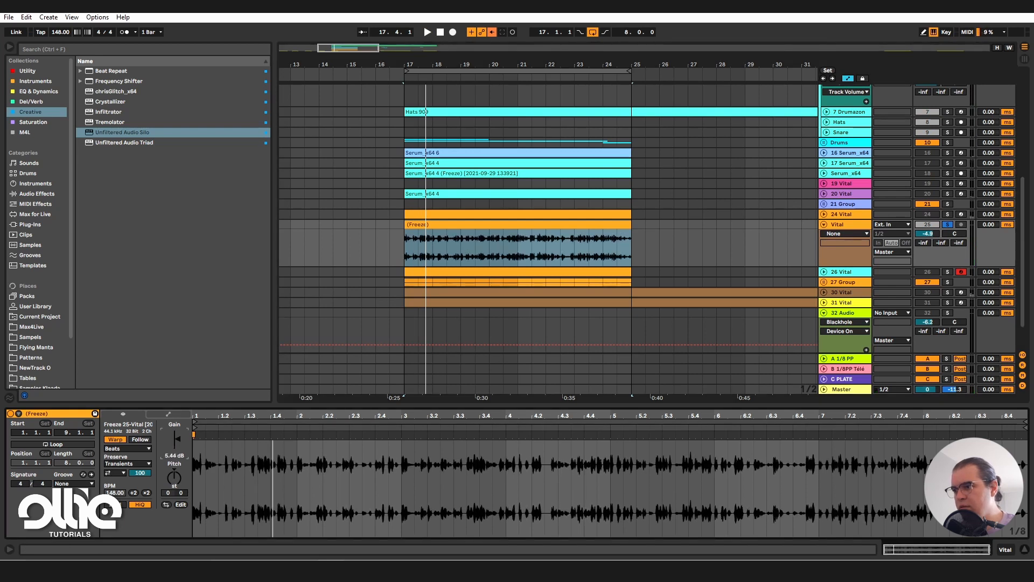
Step: Add EQ Eight to the flattened Vital track with a low cut on band 1 and a 7.07 dB high-shelf boost at 2.97 kHz
{"action": "left_click", "coordinate": [442, 344]}
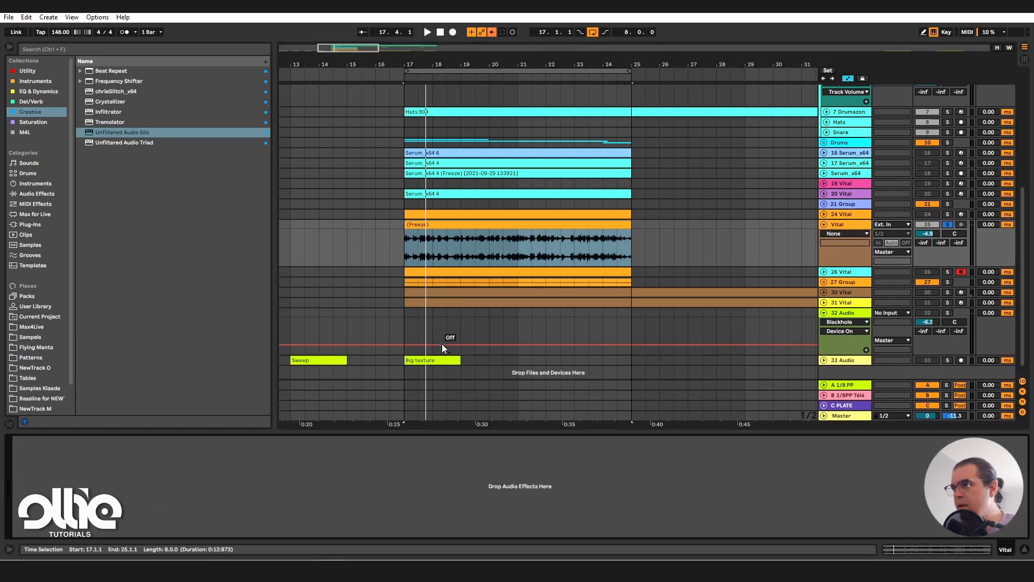
{"action": "left_click", "coordinate": [30, 90]}
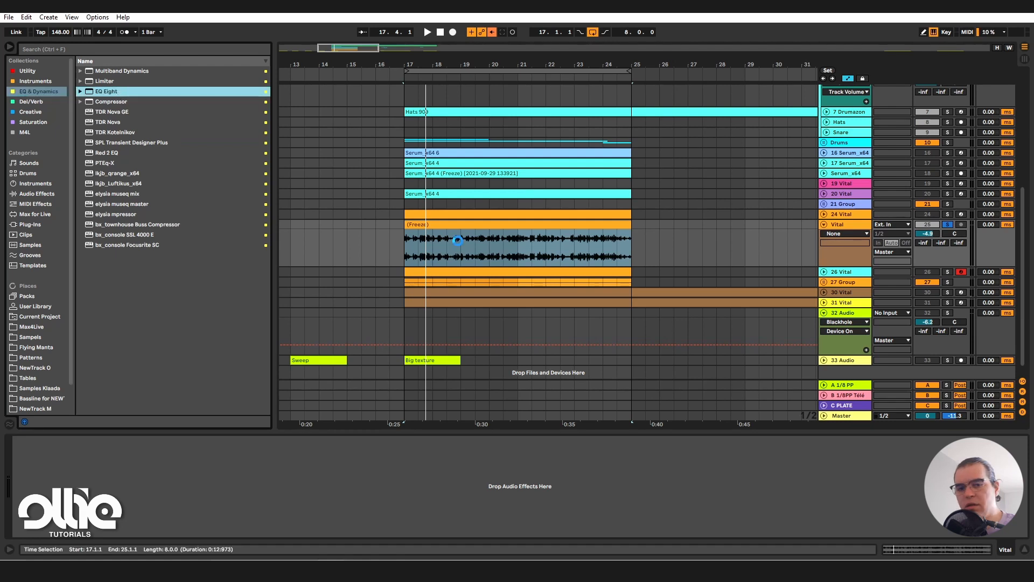
{"action": "left_click", "coordinate": [52, 523]}
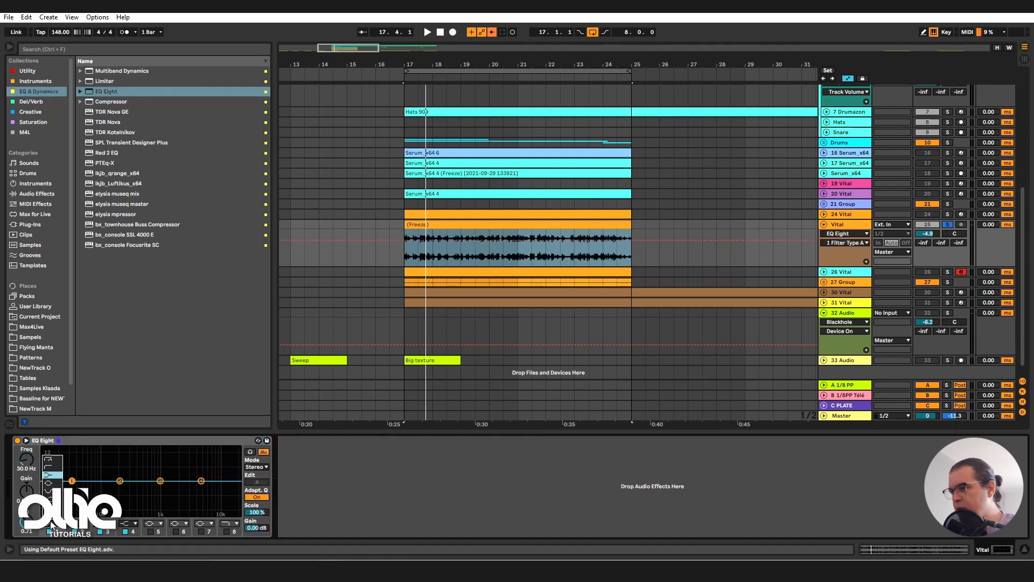
{"action": "left_click", "coordinate": [55, 469]}
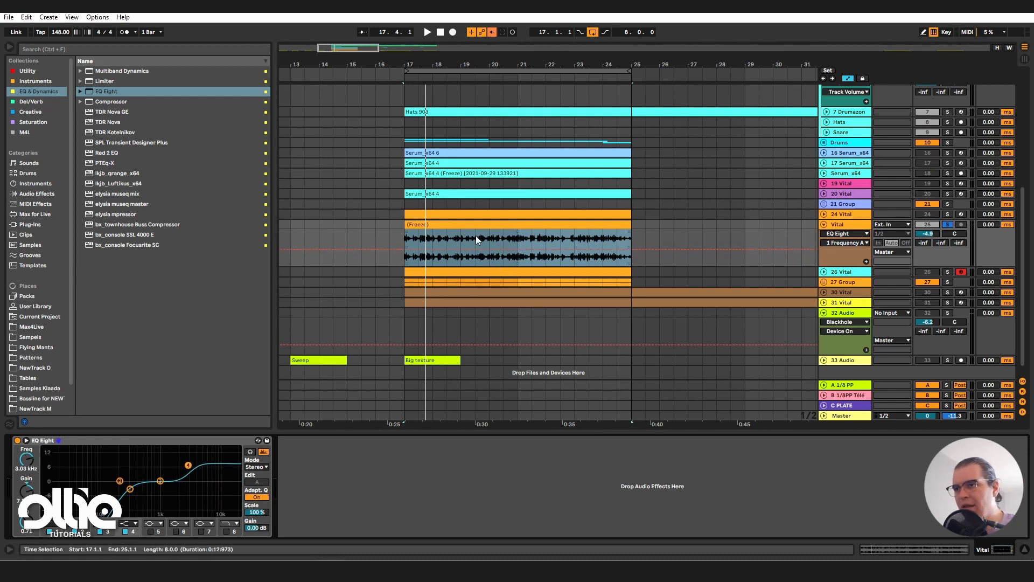
{"action": "key", "text": "space"}
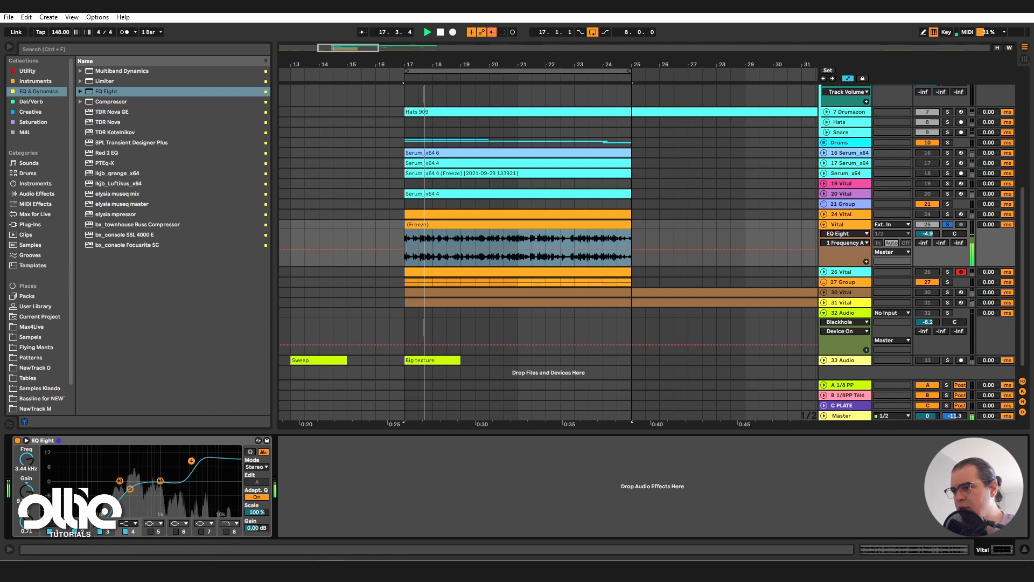
{"action": "key", "text": "space"}
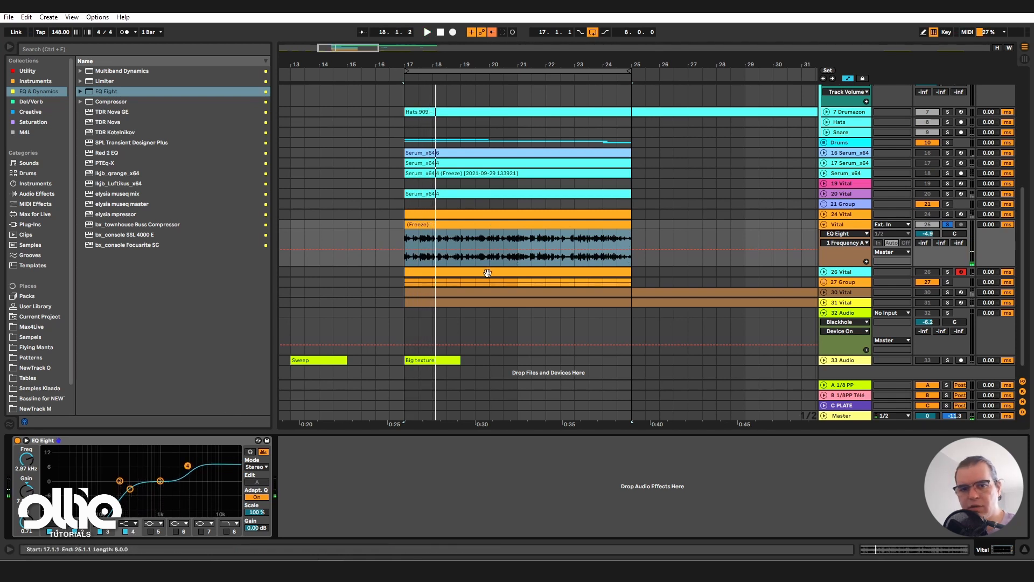
Step: Load Unfiltered Audio Silo after EQ Eight on the flattened Vital track
{"action": "left_click", "coordinate": [32, 102]}
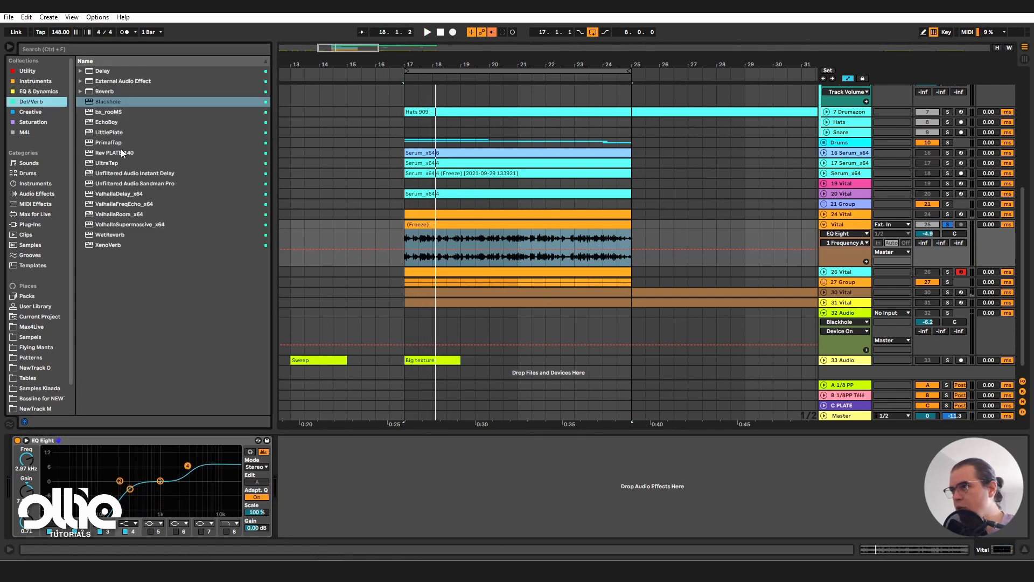
{"action": "left_click", "coordinate": [28, 112]}
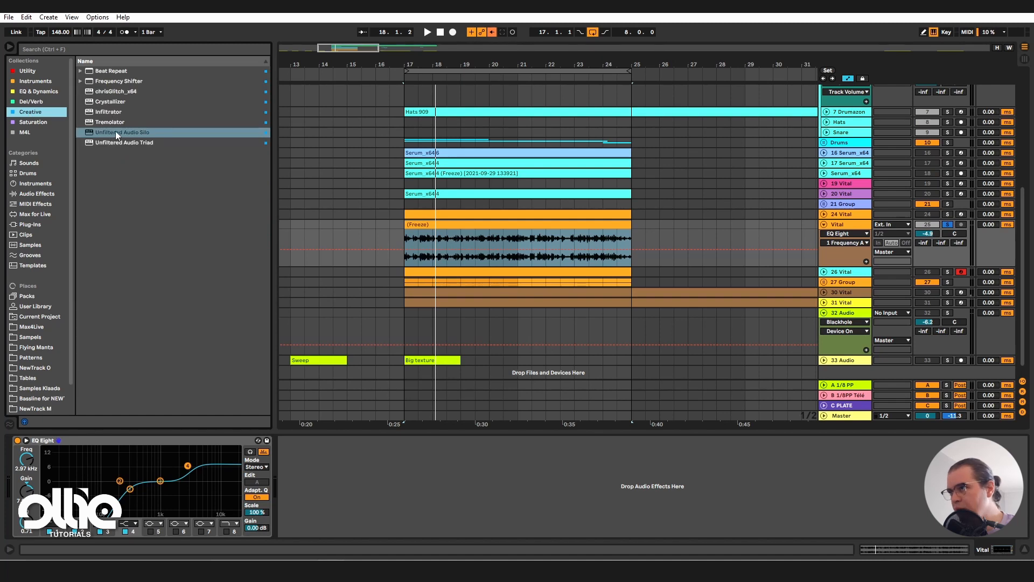
{"action": "left_click_drag", "start_coordinate": [115, 132], "coordinate": [414, 495]}
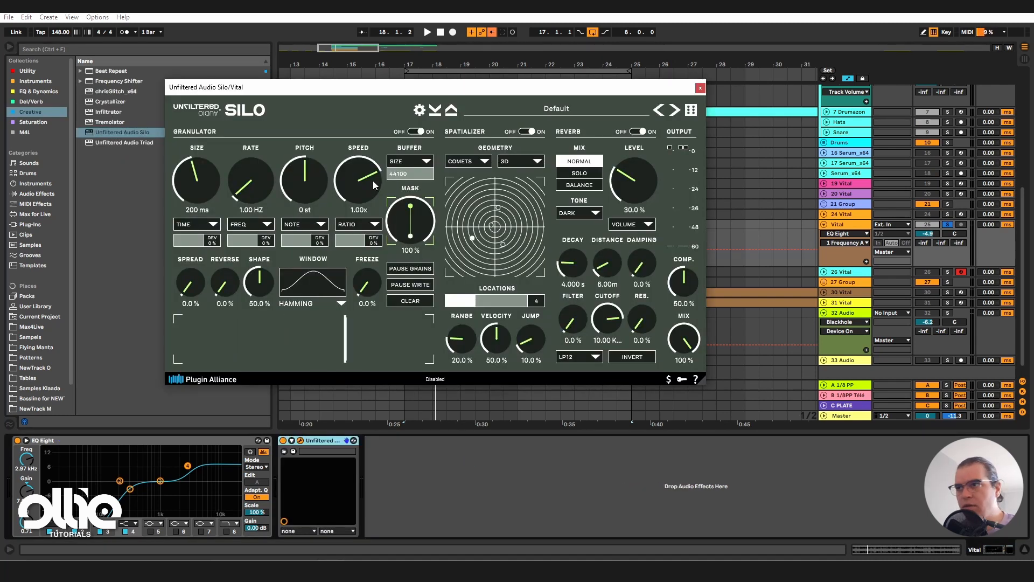
{"action": "left_click_drag", "start_coordinate": [396, 87], "coordinate": [491, 142]}
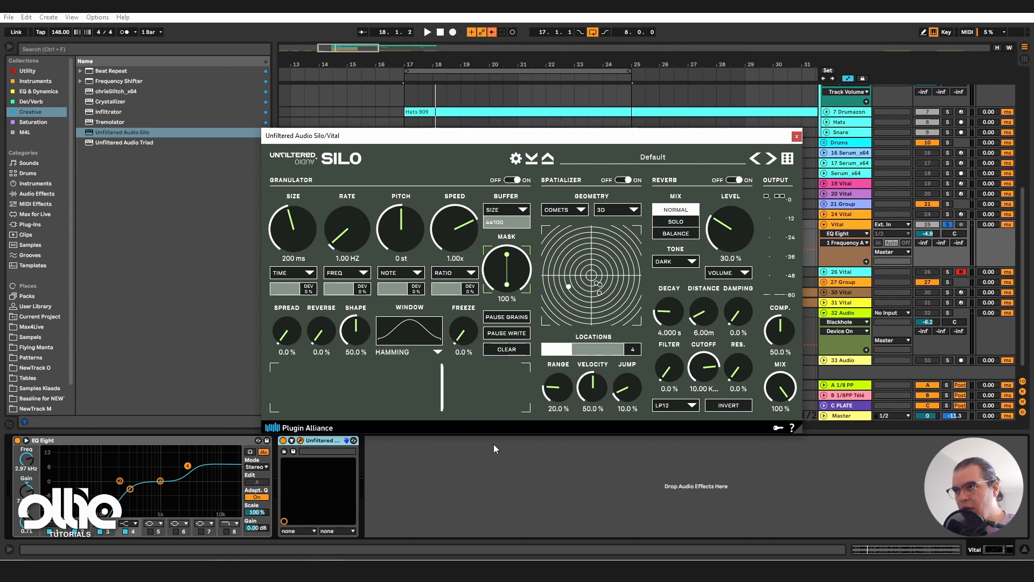
{"action": "left_click", "coordinate": [537, 355]}
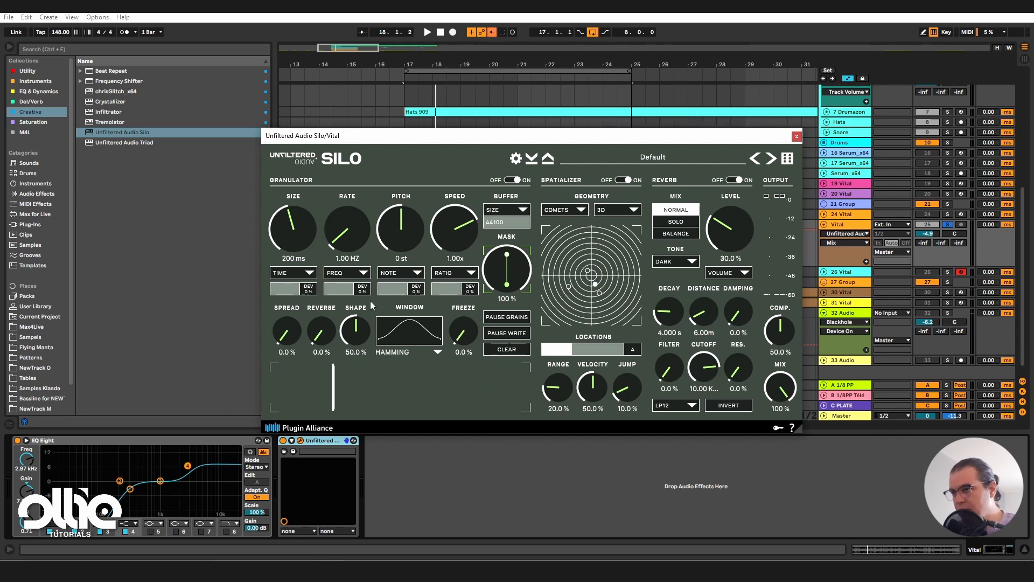
Step: Sync Silo's grain rate to tempo at 1/16th and audition the track with Silo's reverb switched off
{"action": "left_click", "coordinate": [368, 273]}
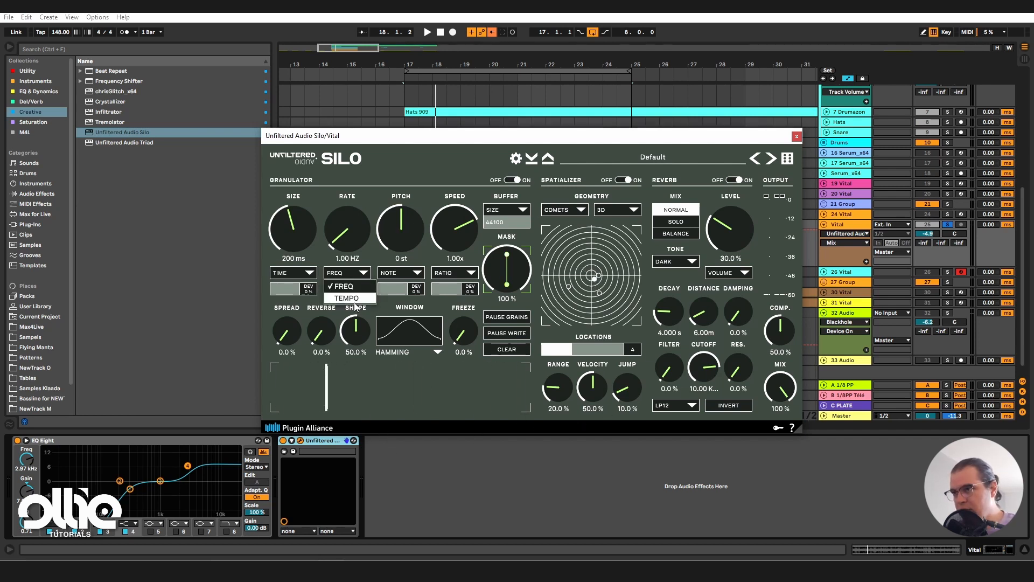
{"action": "left_click", "coordinate": [380, 289]}
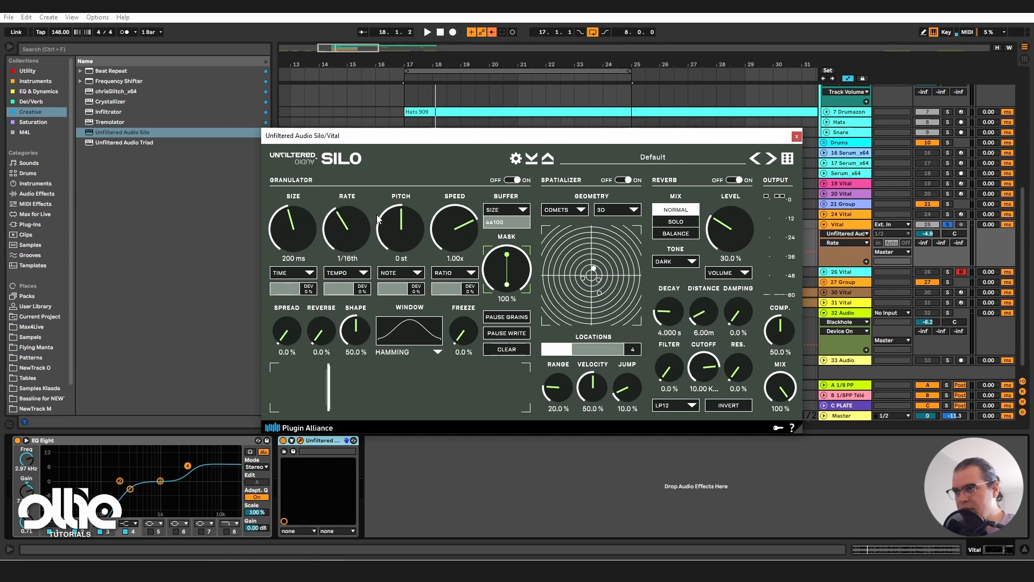
{"action": "left_click_drag", "start_coordinate": [377, 214], "coordinate": [380, 218]}
{"action": "key", "text": "space"}
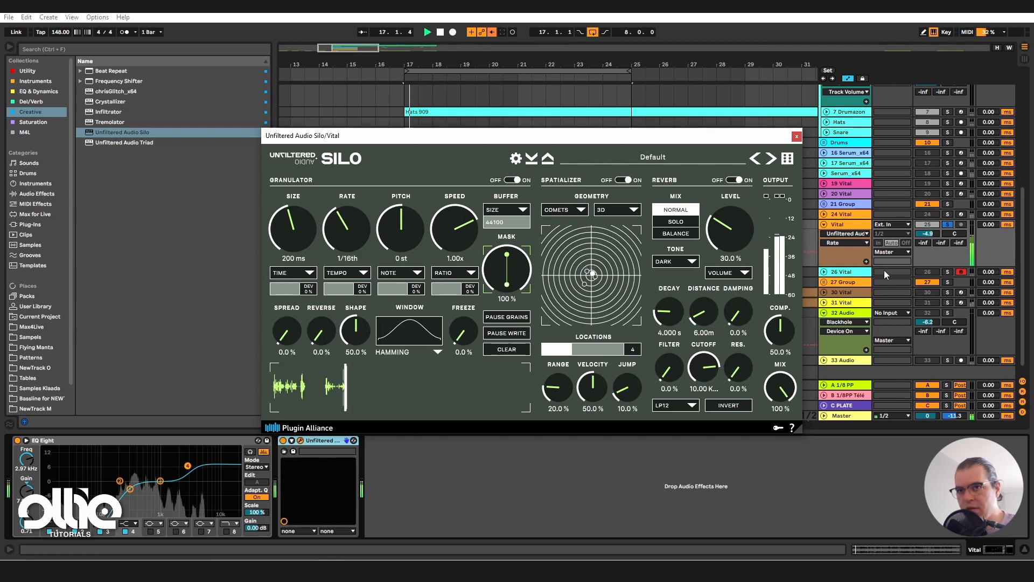
{"action": "left_click", "coordinate": [733, 181]}
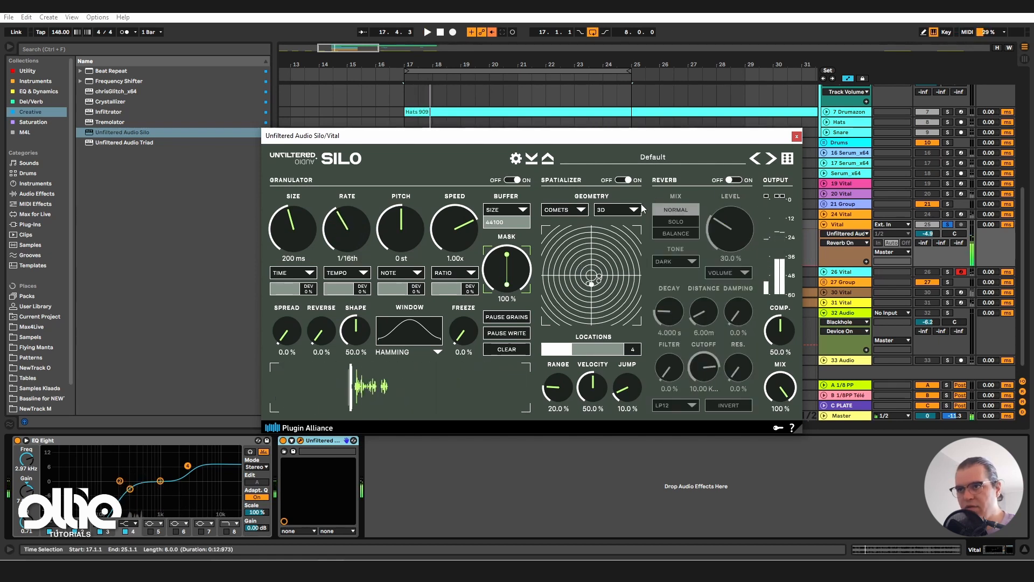
{"action": "left_click_drag", "start_coordinate": [596, 138], "coordinate": [594, 167]}
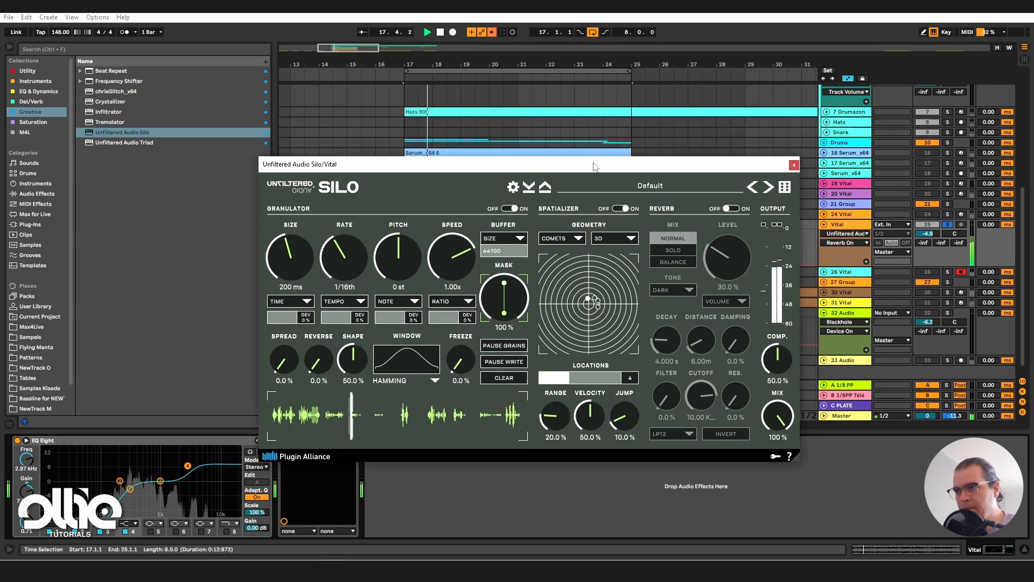
Step: Set the grain size to 68.1 ms with 68% size deviation, auditioning the track between adjustments
{"action": "left_click_drag", "start_coordinate": [308, 259], "coordinate": [285, 318]}
{"action": "key", "text": "space"}
{"action": "key", "text": "space"}
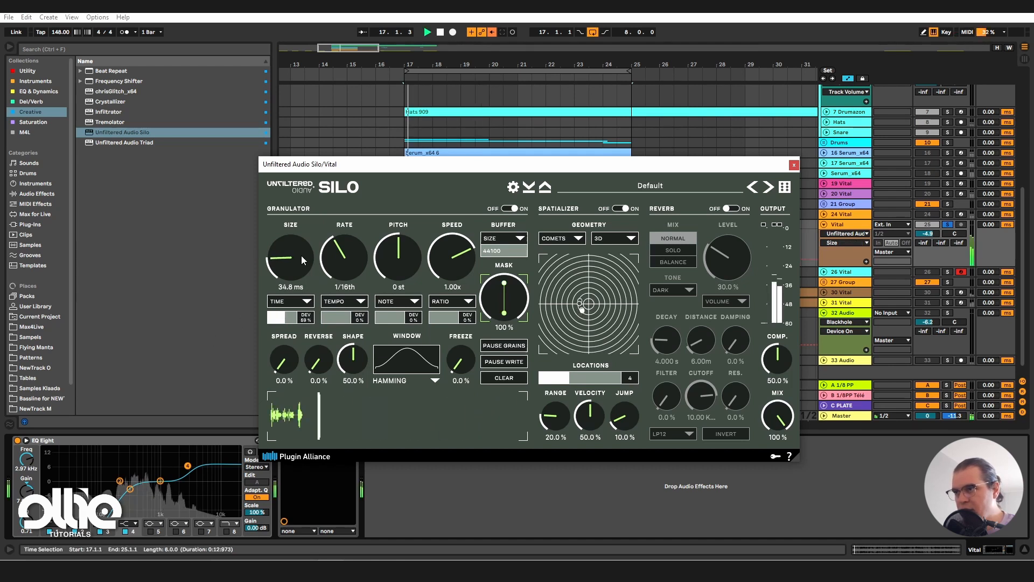
{"action": "left_click_drag", "start_coordinate": [279, 318], "coordinate": [288, 319]}
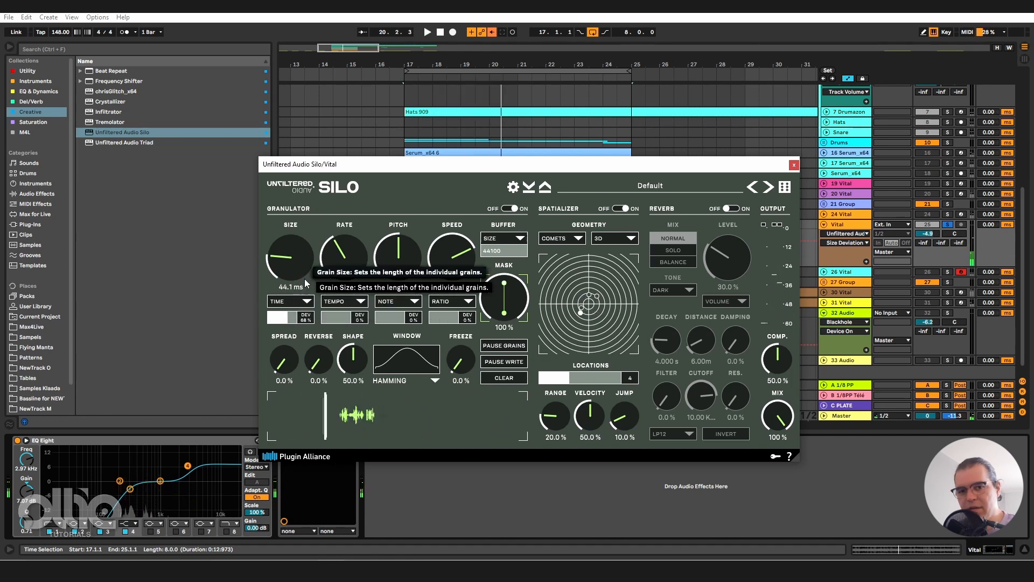
{"action": "key", "text": "space"}
{"action": "left_click_drag", "start_coordinate": [286, 273], "coordinate": [285, 270]}
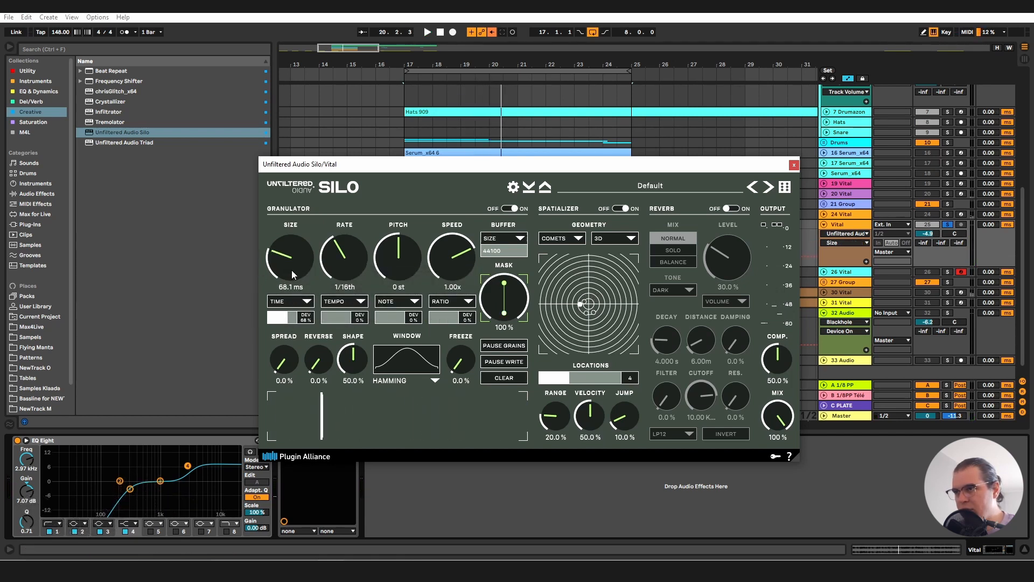
{"action": "key", "text": "space"}
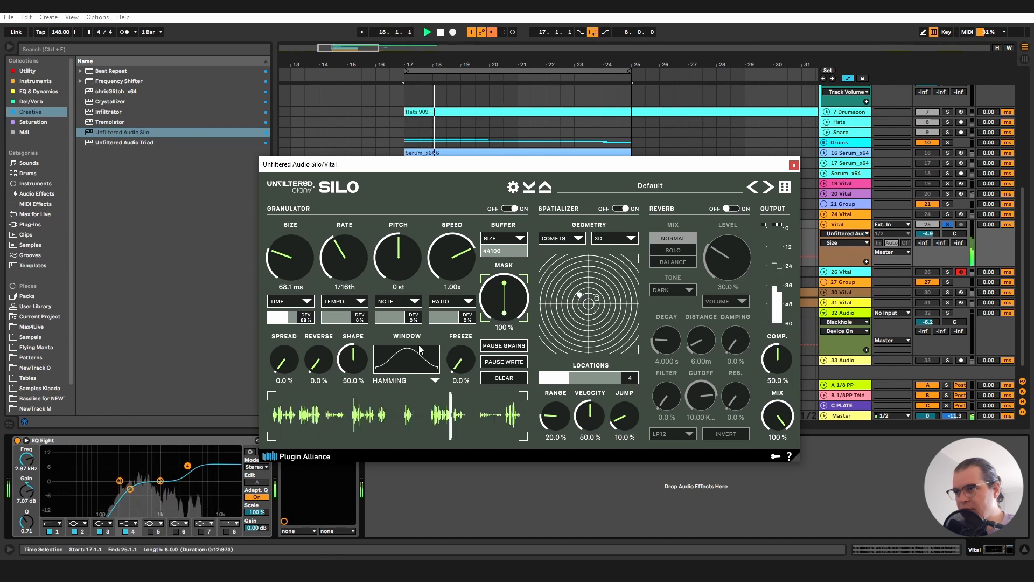
Step: Switch the grain pitch mode to Tuning and add pitch deviation while auditioning the track
{"action": "left_click", "coordinate": [404, 301]}
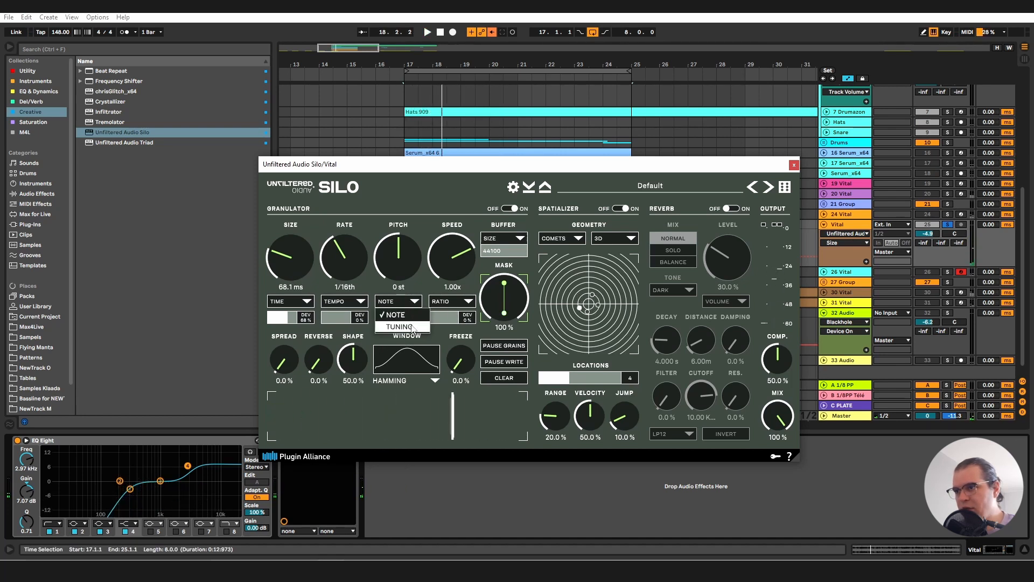
{"action": "left_click", "coordinate": [388, 326]}
{"action": "left_click_drag", "start_coordinate": [388, 319], "coordinate": [392, 319]}
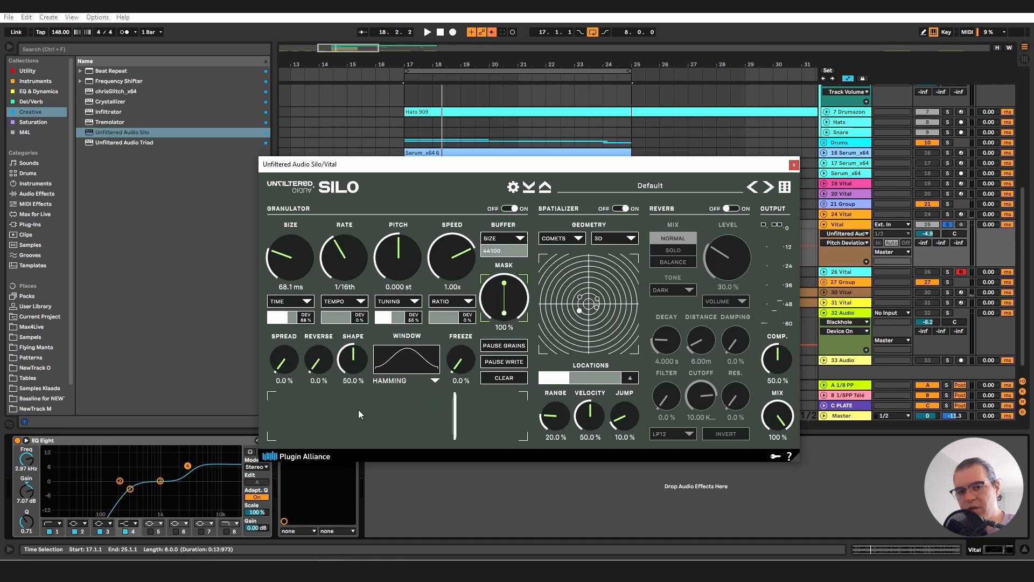
{"action": "key", "text": "space"}
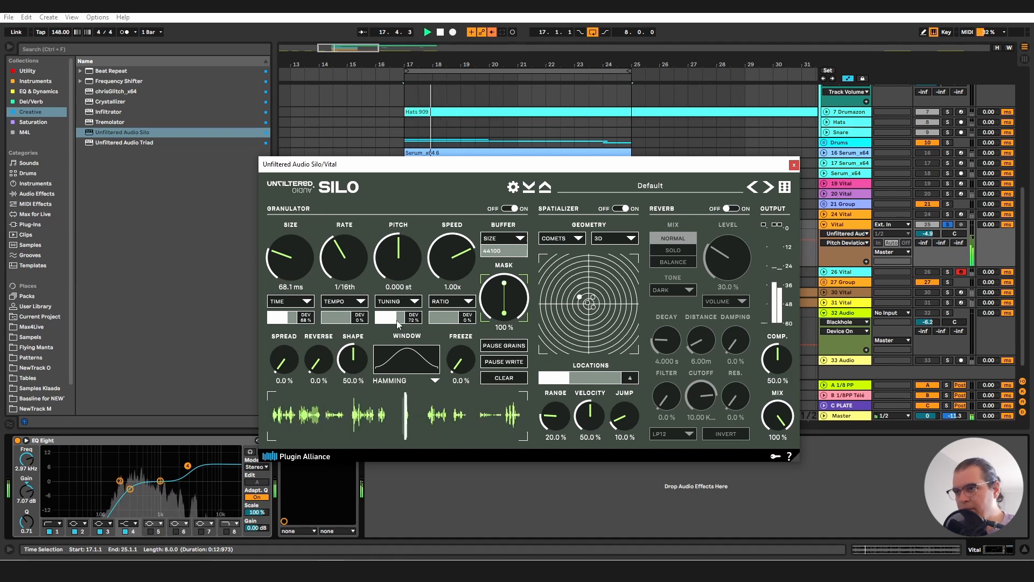
{"action": "key", "text": "space"}
Step: Raise the grain pitch to 0.768 st and fine-tune its deviation during playback
{"action": "scroll", "coordinate": [405, 263], "scroll_direction": "up", "scroll_amount": 1}
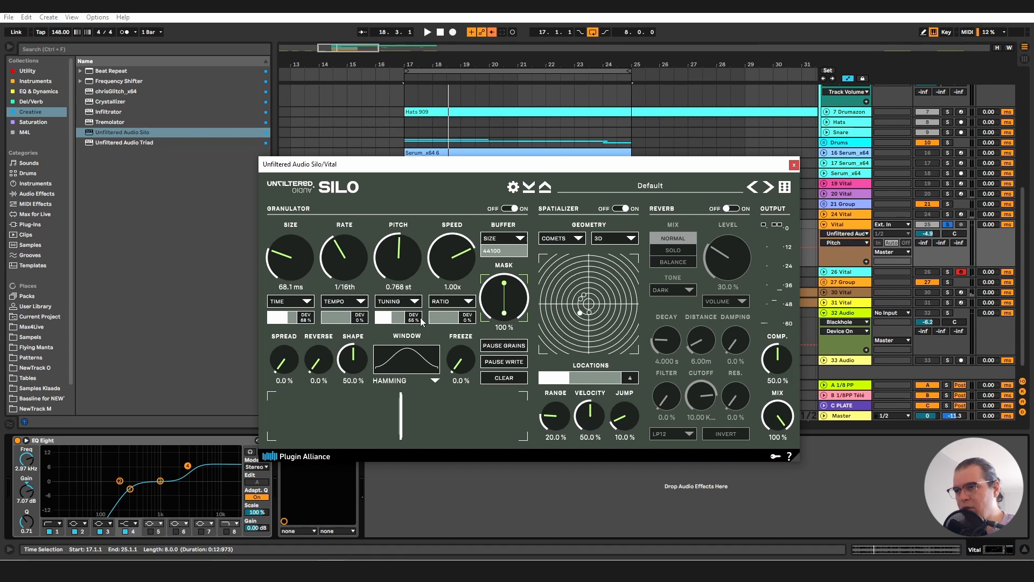
{"action": "key", "text": "space"}
{"action": "left_click_drag", "start_coordinate": [396, 320], "coordinate": [399, 321]}
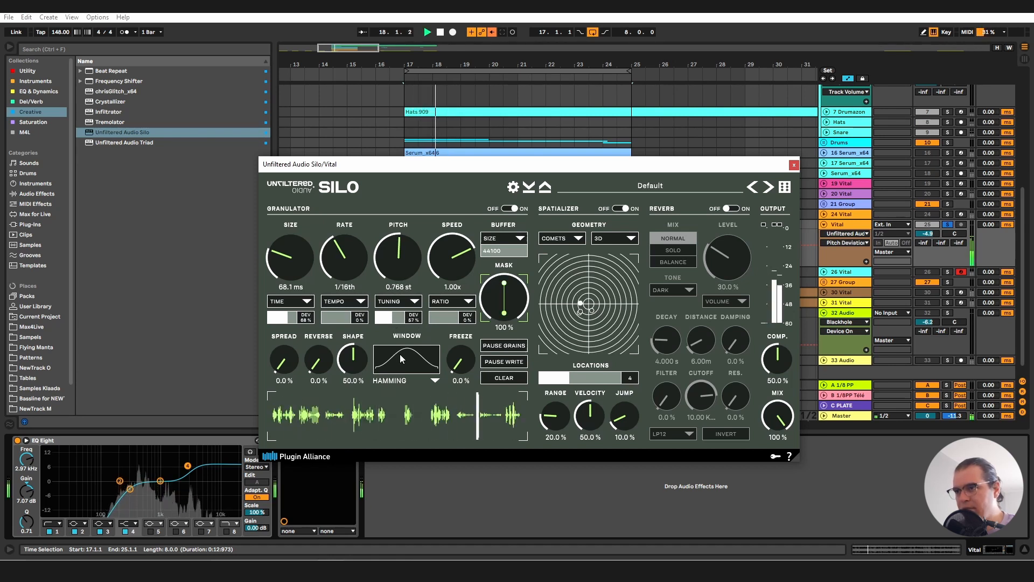
{"action": "key", "text": "space"}
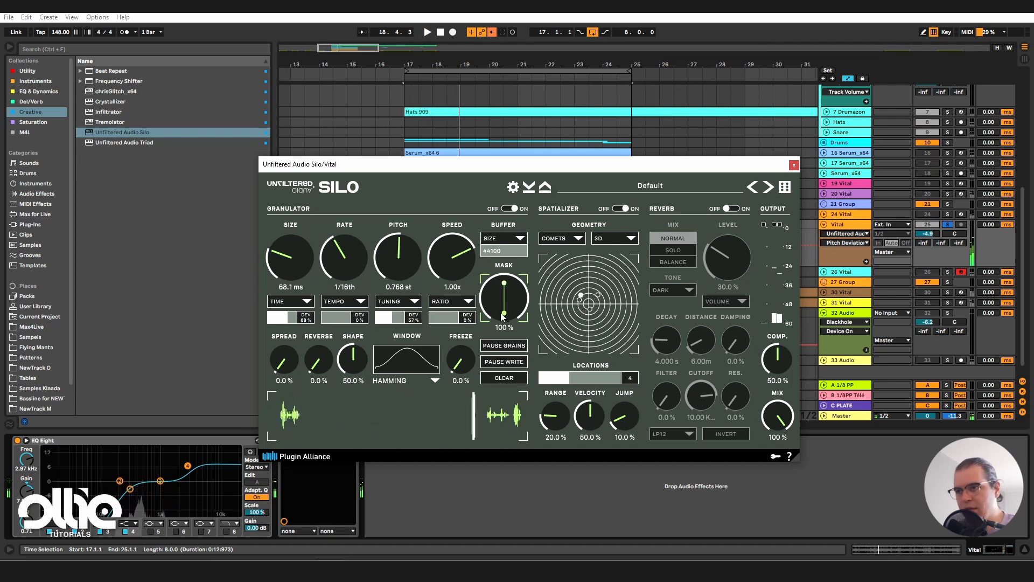
Step: Set the grain speed ratio to 0.35x and audition the slower buffer playback
{"action": "mouse_move", "coordinate": [434, 279]}
{"action": "left_mouse_down"}
{"action": "mouse_move", "coordinate": [454, 269]}
{"action": "mouse_move", "coordinate": [438, 267]}
{"action": "left_mouse_up"}
{"action": "key", "text": "space"}
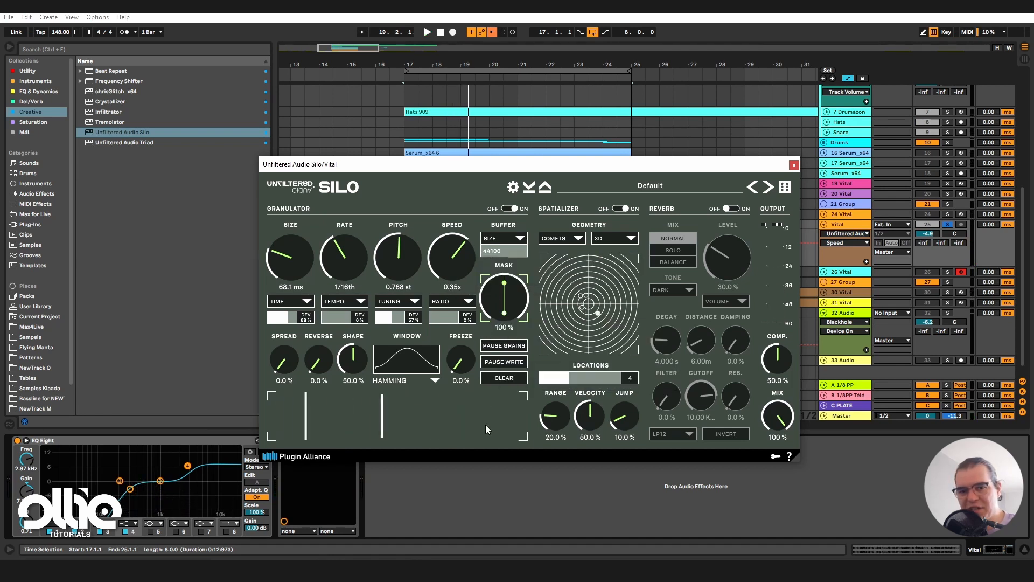
{"action": "key", "text": "space"}
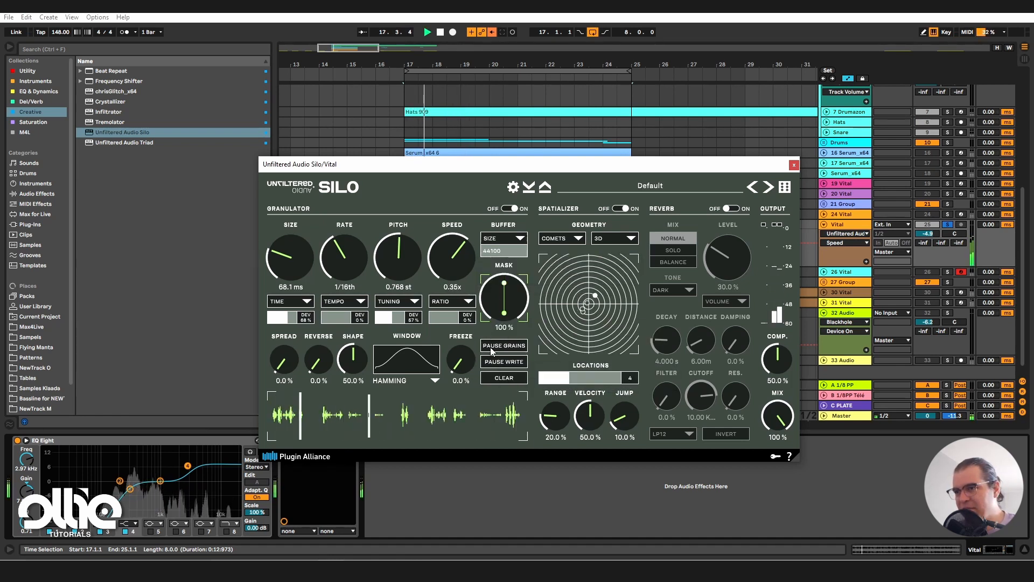
{"action": "key", "text": "space"}
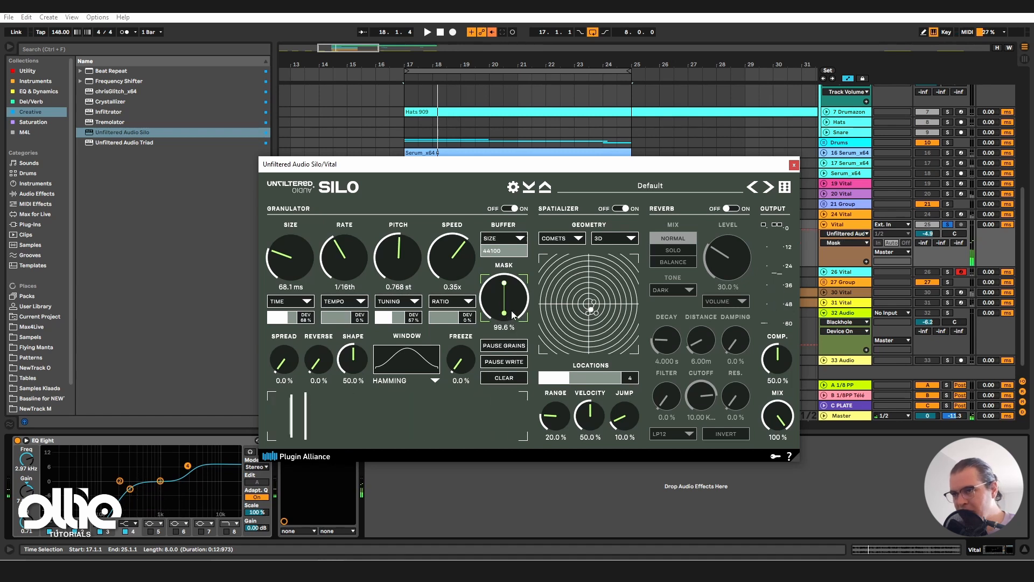
Step: Set Silo's mask to 87.2%, reverse to 28.4% and spread to 100%, auditioning between the changes
{"action": "left_click_drag", "start_coordinate": [505, 310], "coordinate": [496, 315]}
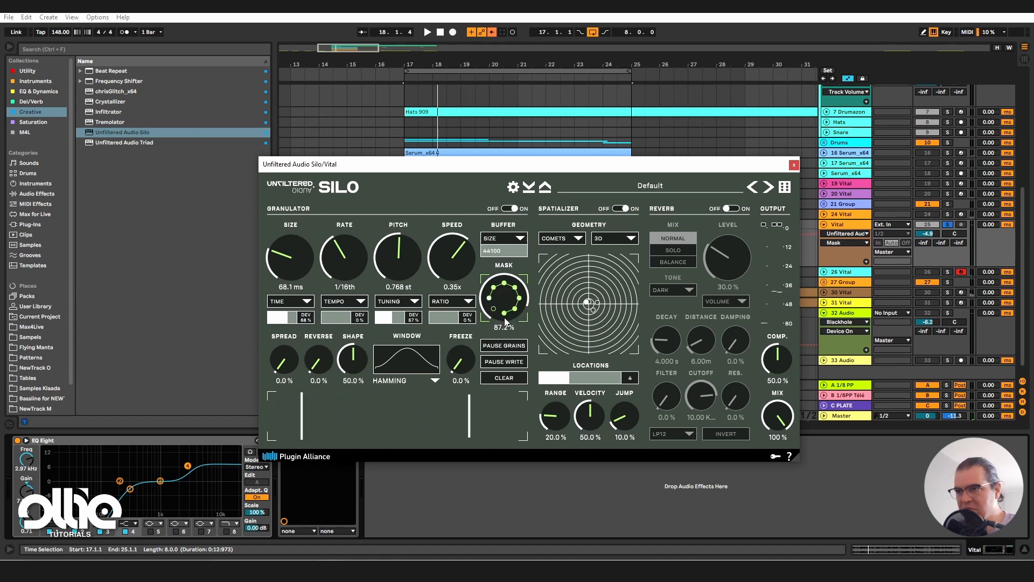
{"action": "key", "text": "space"}
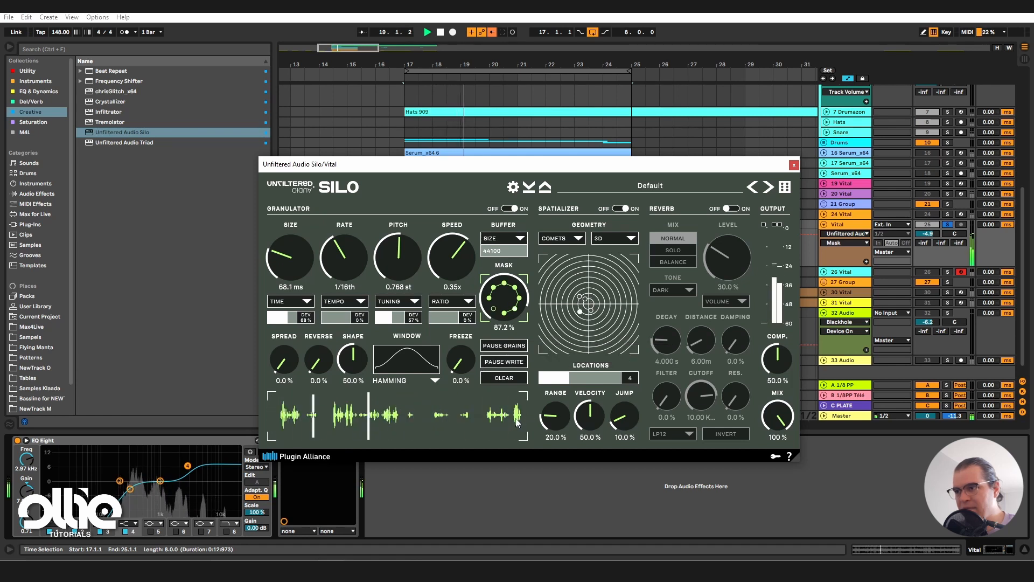
{"action": "key", "text": "space"}
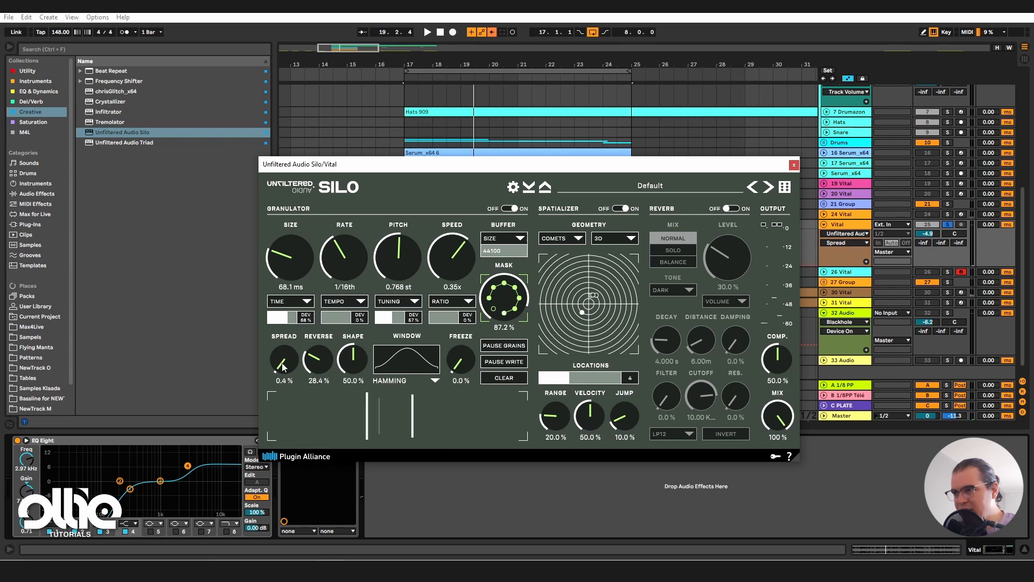
{"action": "key", "text": "space"}
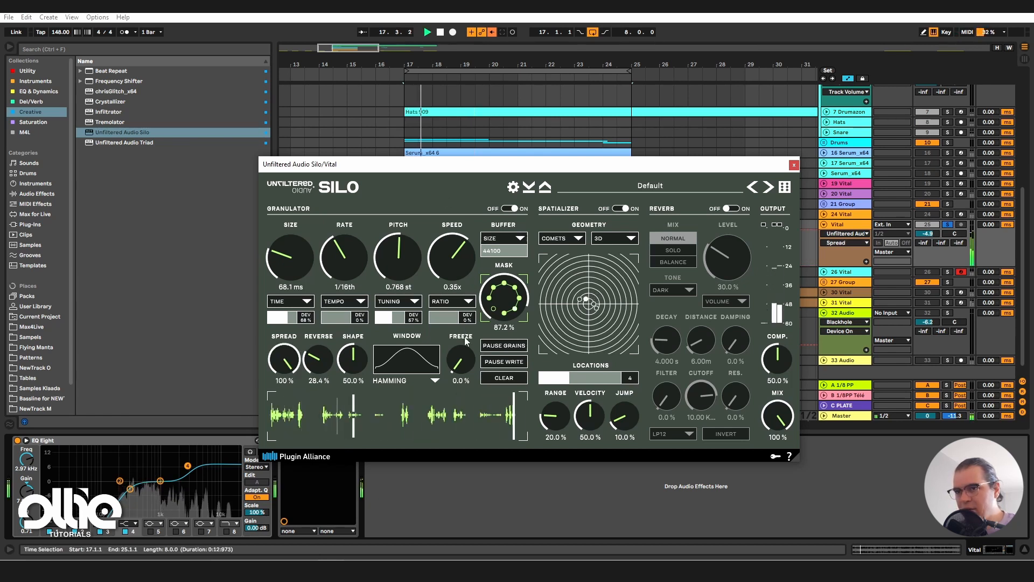
Step: Enable Silo's reverb with playback stopped, choose the Nebula tone and audition it
{"action": "key", "text": "space"}
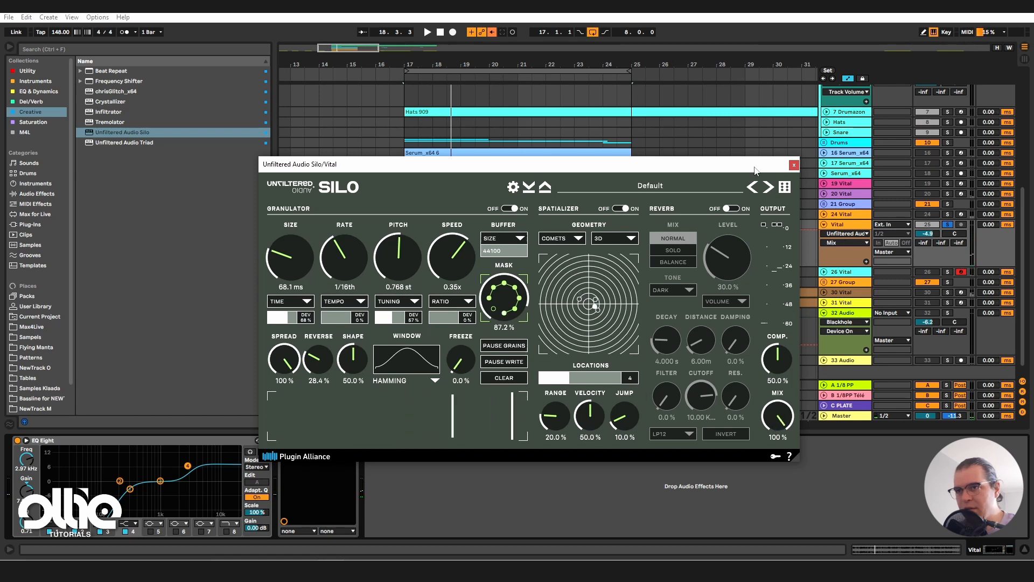
{"action": "left_click", "coordinate": [732, 210]}
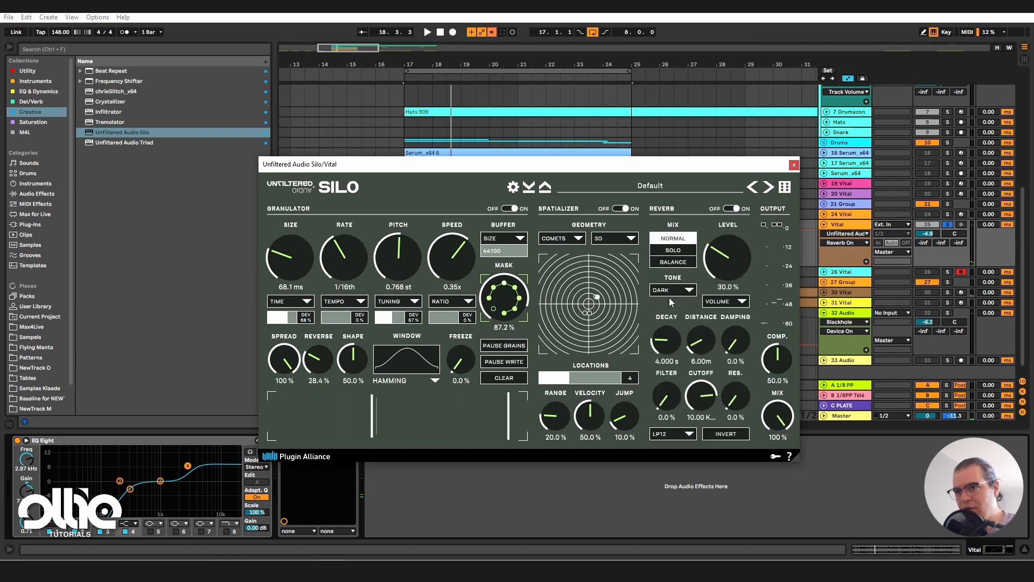
{"action": "left_click", "coordinate": [687, 291]}
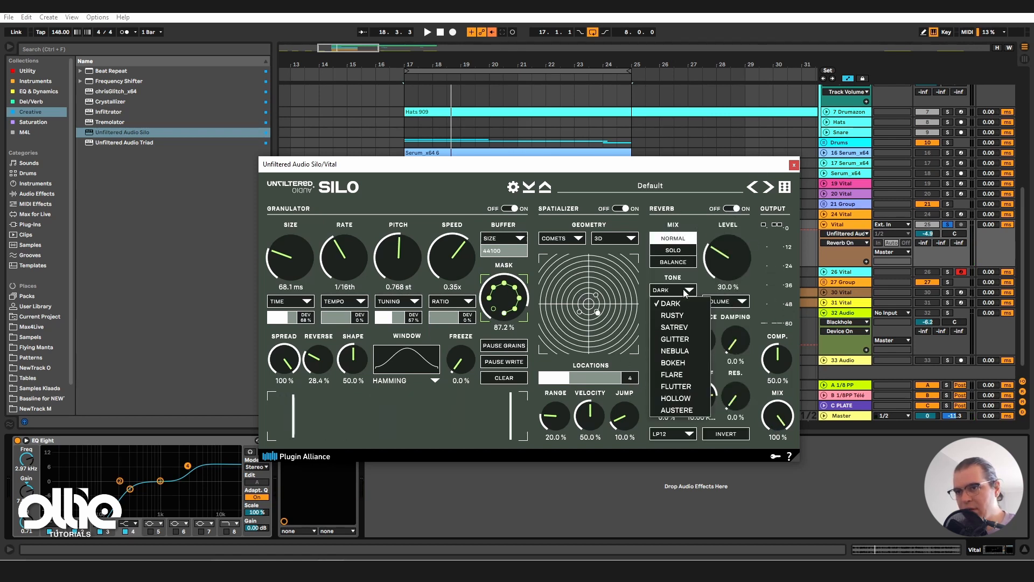
{"action": "left_click", "coordinate": [674, 351]}
{"action": "key", "text": "space"}
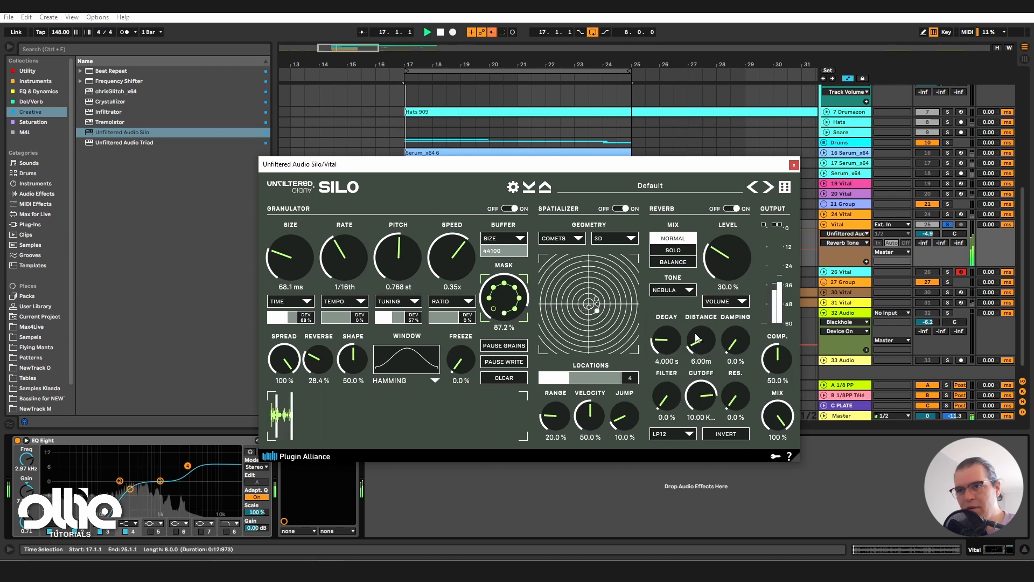
Step: Change the reverb tone to Glitter and audition the track
{"action": "left_click", "coordinate": [679, 291]}
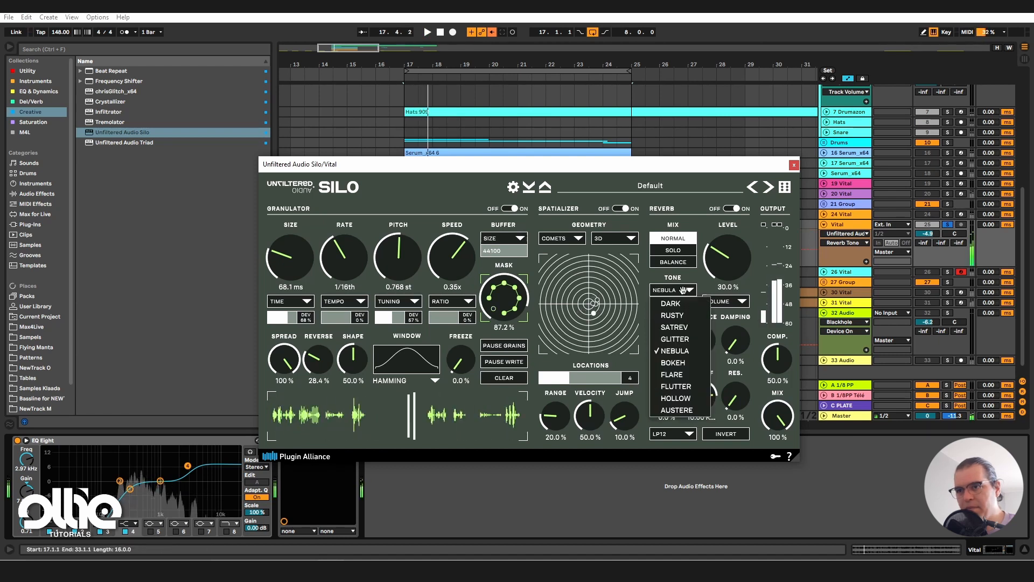
{"action": "left_click", "coordinate": [692, 340]}
{"action": "key", "text": "space"}
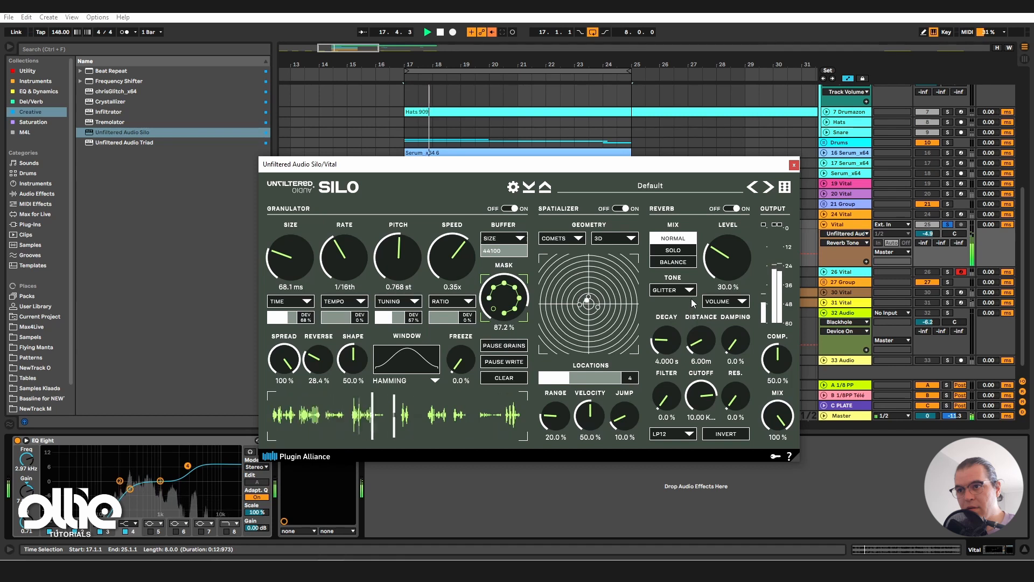
{"action": "key", "text": "space"}
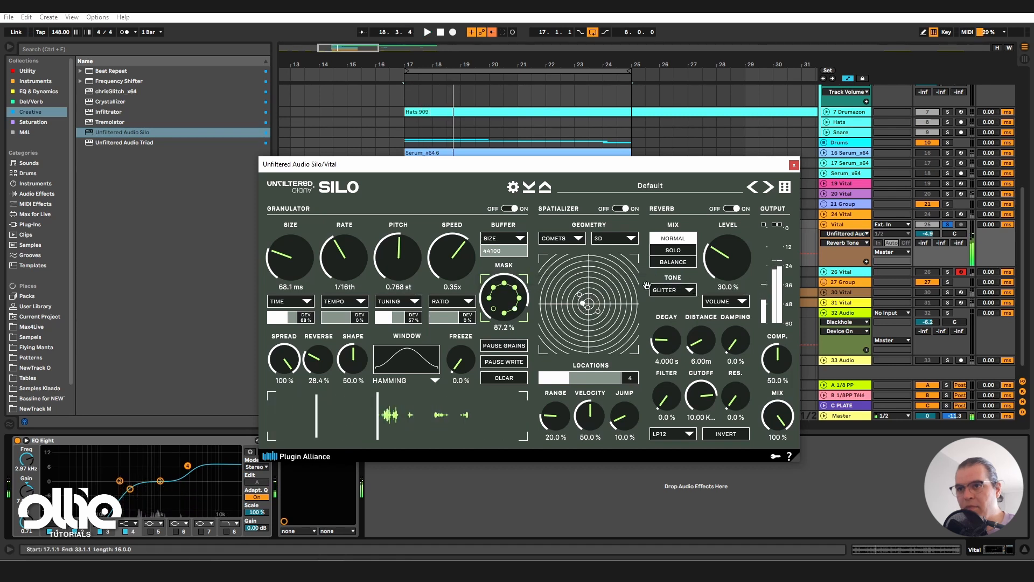
Step: Raise the reverb level to 37.6%, switch its level mode to Mask and audition the result
{"action": "left_click_drag", "start_coordinate": [728, 258], "coordinate": [728, 251]}
{"action": "left_click", "coordinate": [724, 301]}
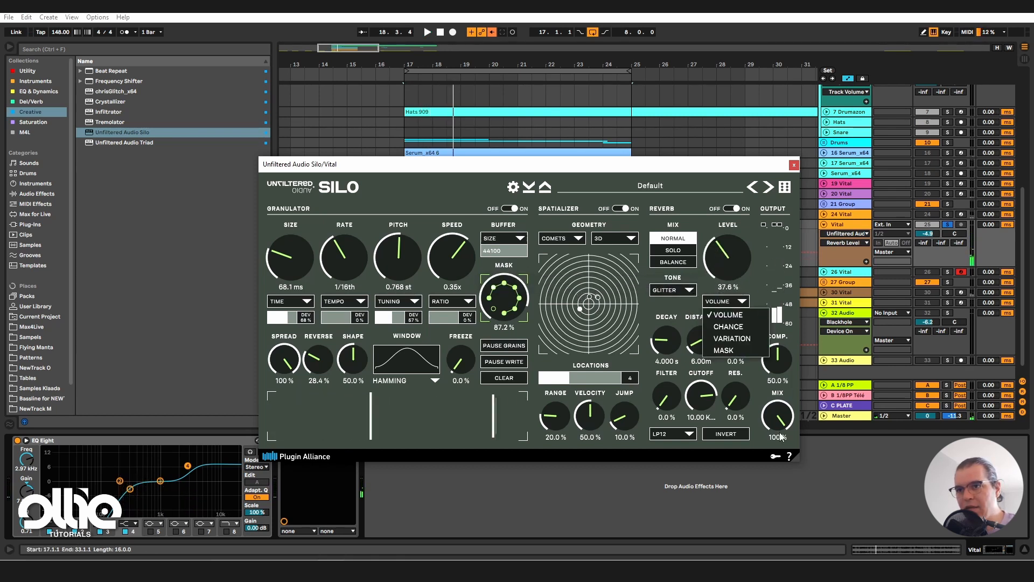
{"action": "left_click", "coordinate": [740, 351]}
{"action": "key", "text": "space"}
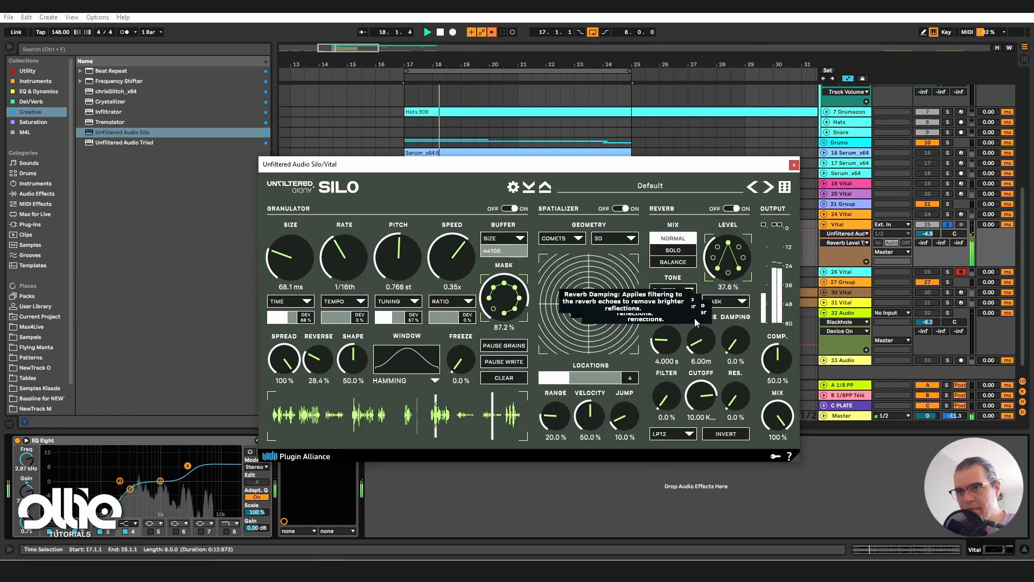
{"action": "key", "text": "space"}
Step: Set the reverb decay to 100 ms and its distance to 5.23 m, listening during playback
{"action": "mouse_move", "coordinate": [661, 335]}
{"action": "left_mouse_down"}
{"action": "mouse_move", "coordinate": [659, 344]}
{"action": "mouse_move", "coordinate": [642, 342]}
{"action": "left_mouse_up"}
{"action": "key", "text": "space"}
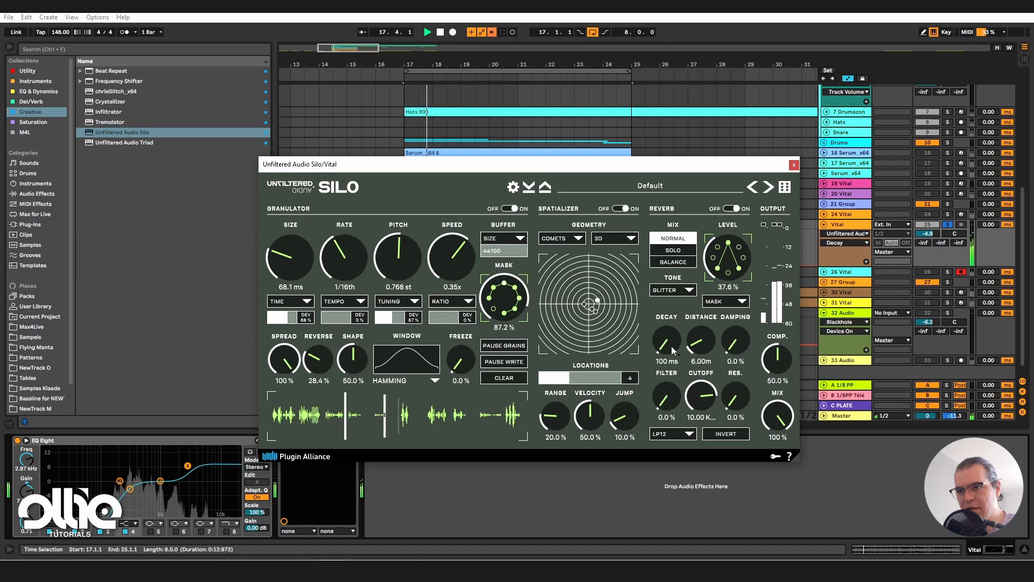
{"action": "left_click_drag", "start_coordinate": [700, 340], "coordinate": [699, 343]}
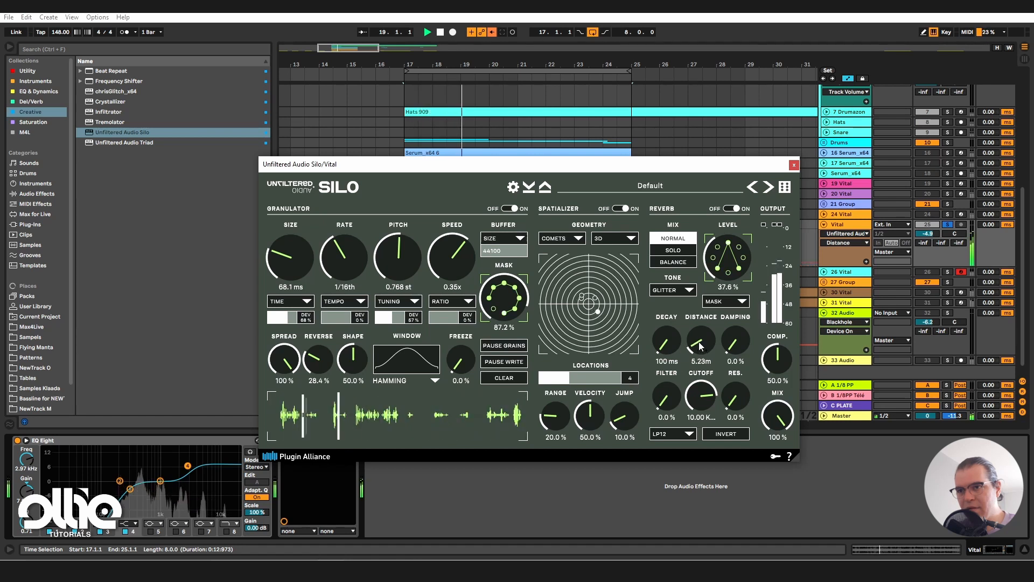
{"action": "key", "text": "space"}
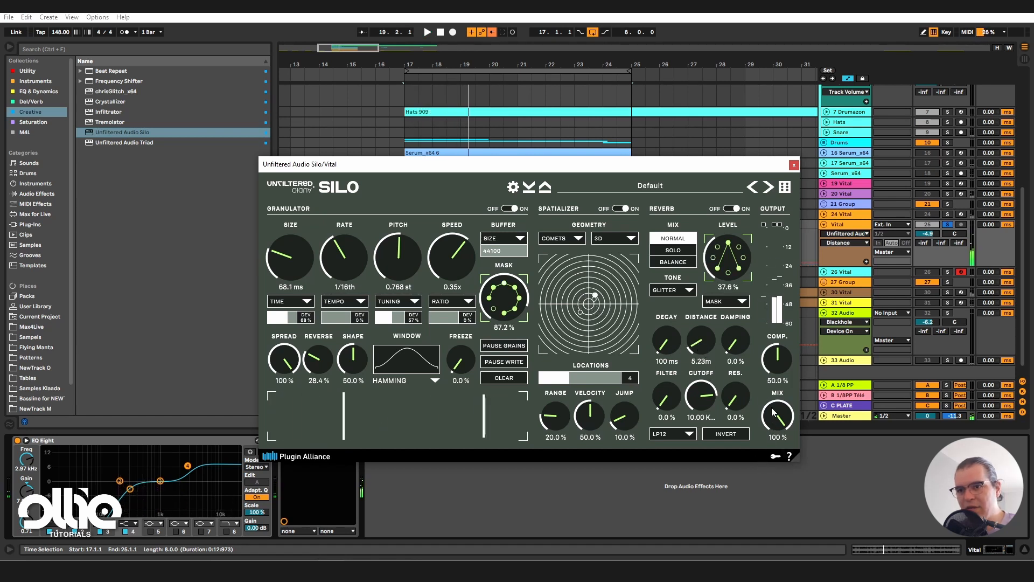
Step: Bring Silo's mix up from 0% to 21.2% during playback and set the reverb damping to 25.6%
{"action": "left_click_drag", "start_coordinate": [773, 413], "coordinate": [761, 413]}
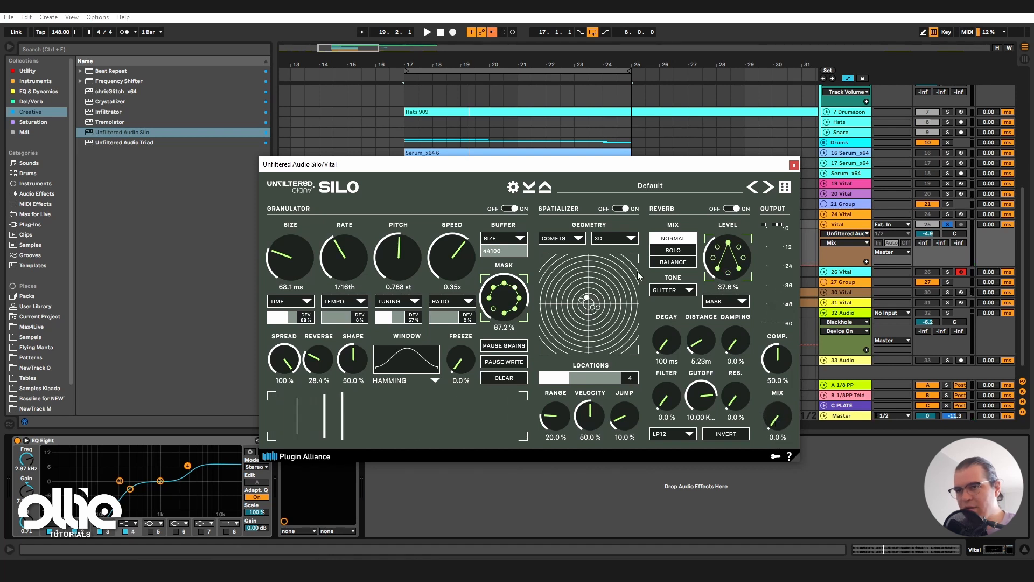
{"action": "left_click_drag", "start_coordinate": [568, 170], "coordinate": [551, 146]}
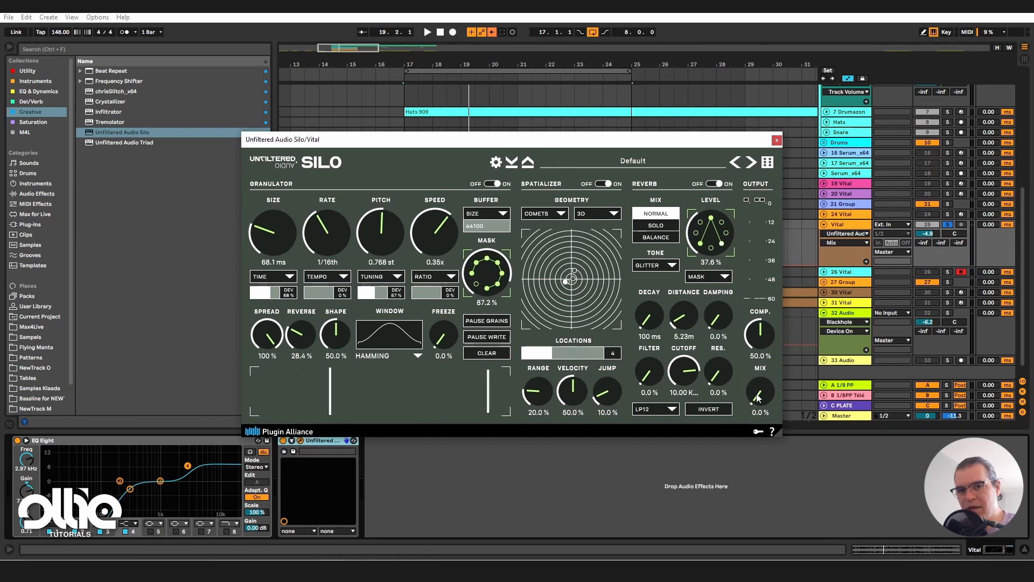
{"action": "key", "text": "space"}
{"action": "left_click_drag", "start_coordinate": [764, 393], "coordinate": [768, 383]}
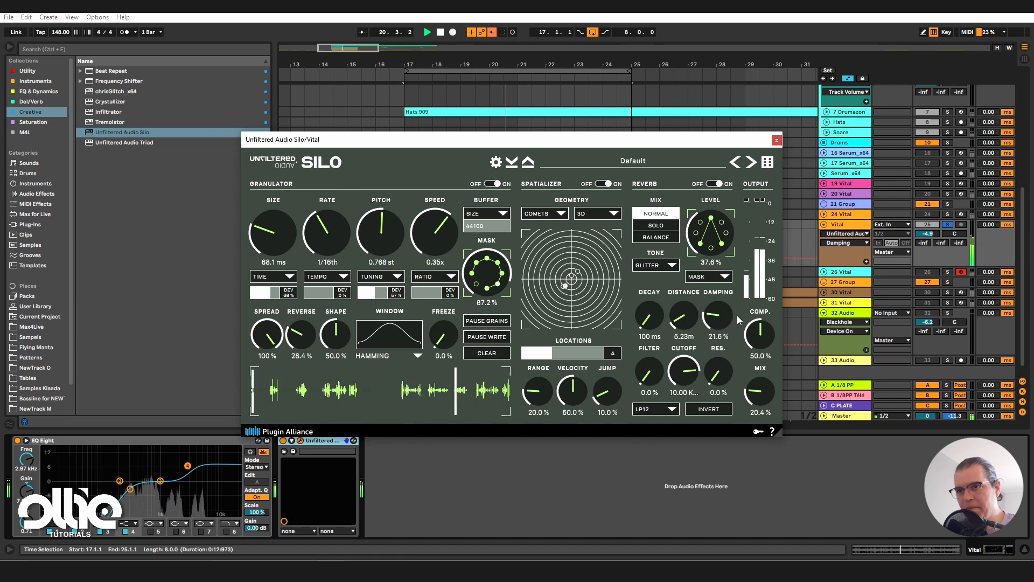
{"action": "left_click_drag", "start_coordinate": [736, 316], "coordinate": [738, 314]}
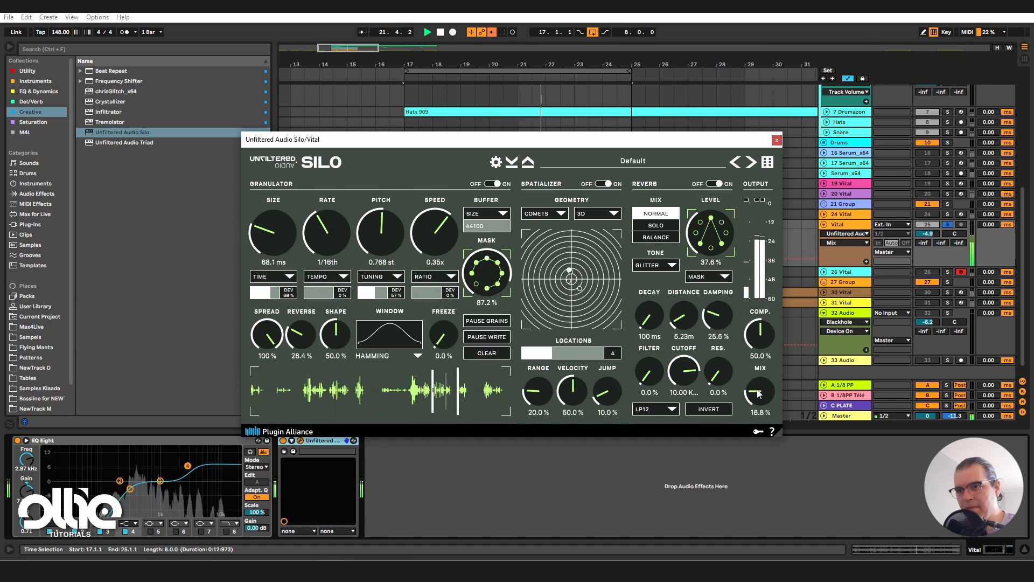
{"action": "left_click_drag", "start_coordinate": [768, 389], "coordinate": [768, 392]}
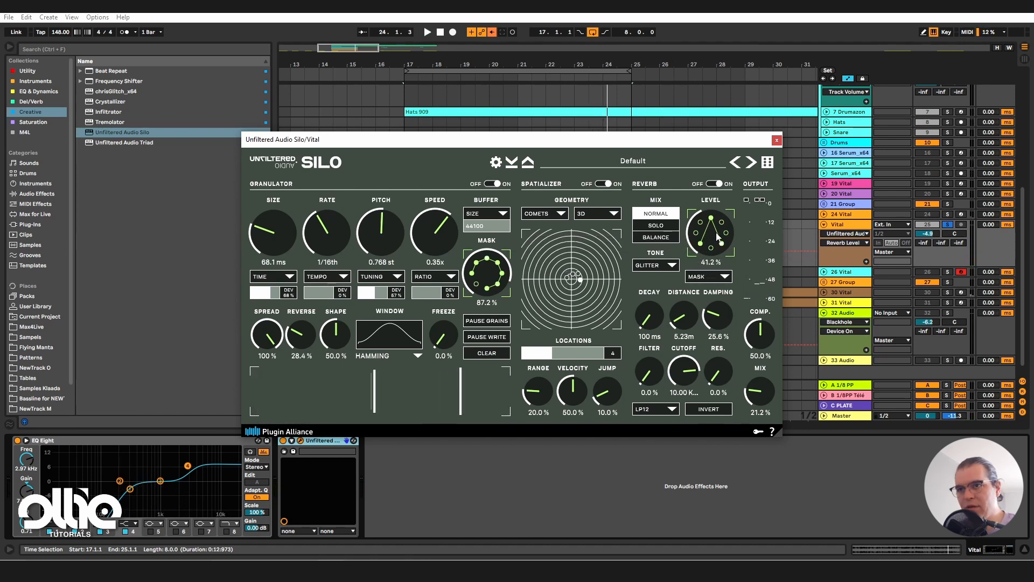
Step: Try various reverb level mask patterns between auditions and settle on 26.8%
{"action": "scroll", "coordinate": [717, 235], "scroll_direction": "up", "scroll_amount": 1}
{"action": "scroll", "coordinate": [726, 231], "scroll_direction": "up", "scroll_amount": 1}
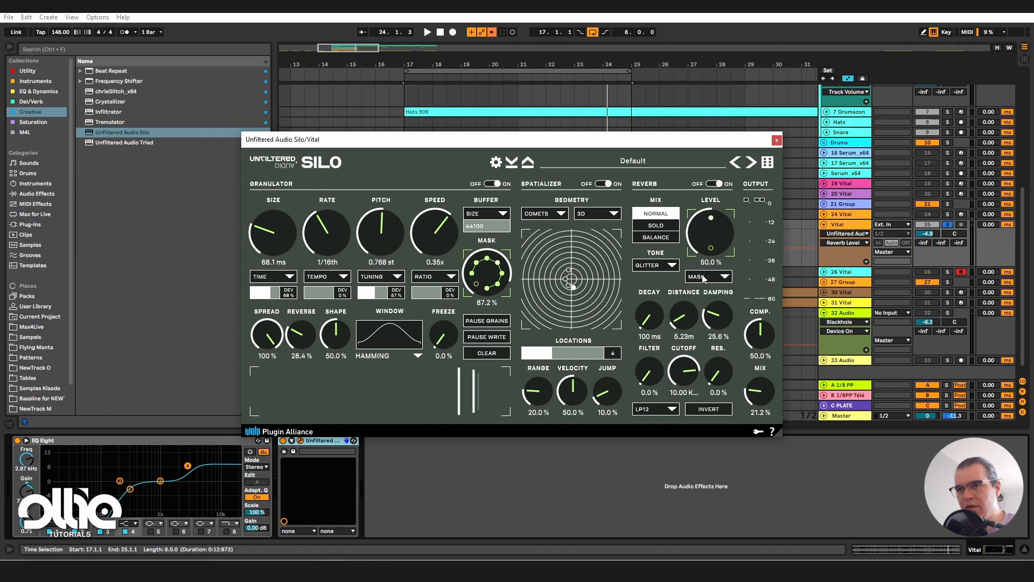
{"action": "scroll", "coordinate": [722, 240], "scroll_direction": "up", "scroll_amount": 2}
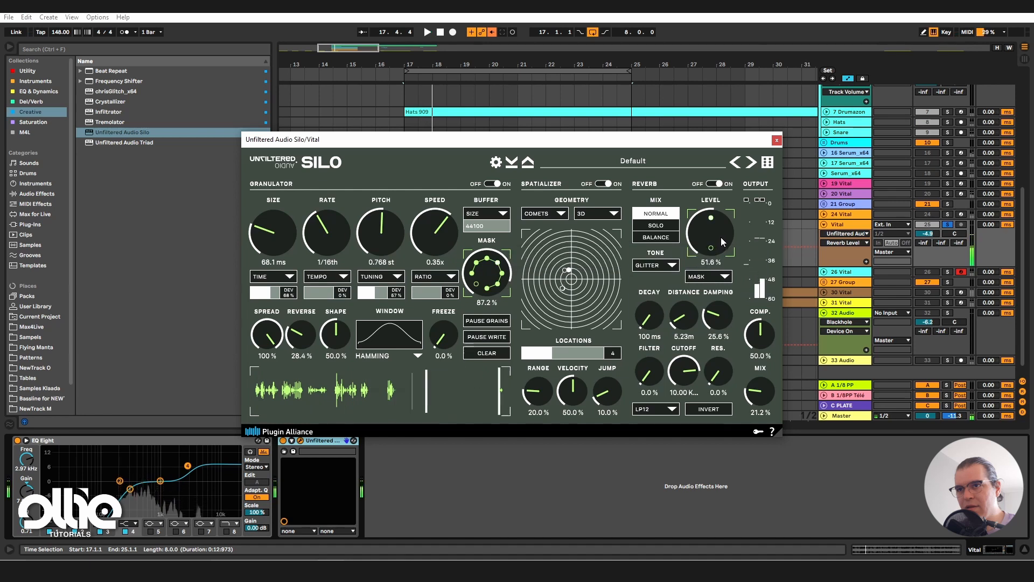
{"action": "scroll", "coordinate": [723, 241], "scroll_direction": "up", "scroll_amount": 2}
{"action": "scroll", "coordinate": [731, 236], "scroll_direction": "up", "scroll_amount": 5}
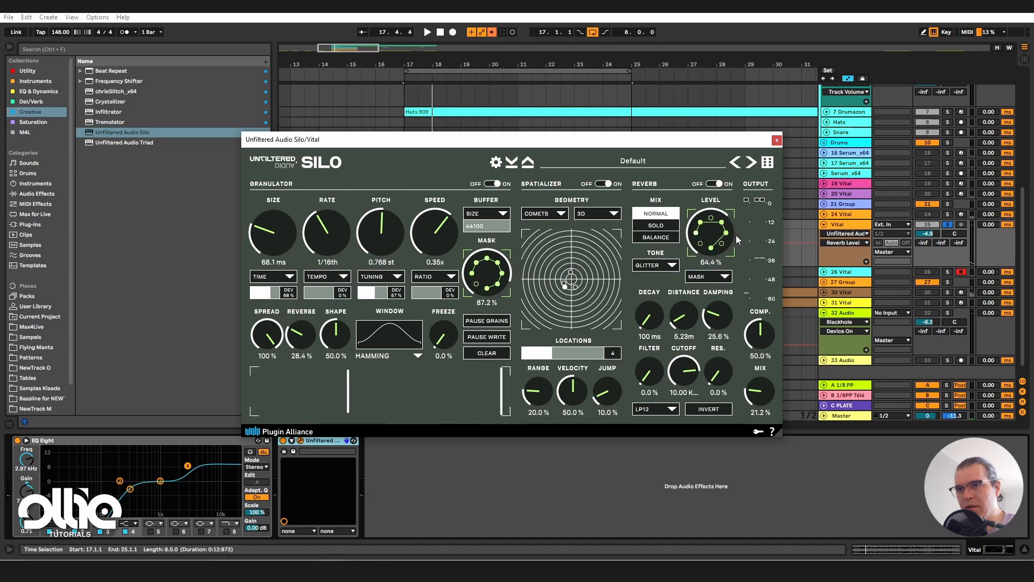
{"action": "key", "text": "space"}
{"action": "scroll", "coordinate": [735, 244], "scroll_direction": "up", "scroll_amount": 8}
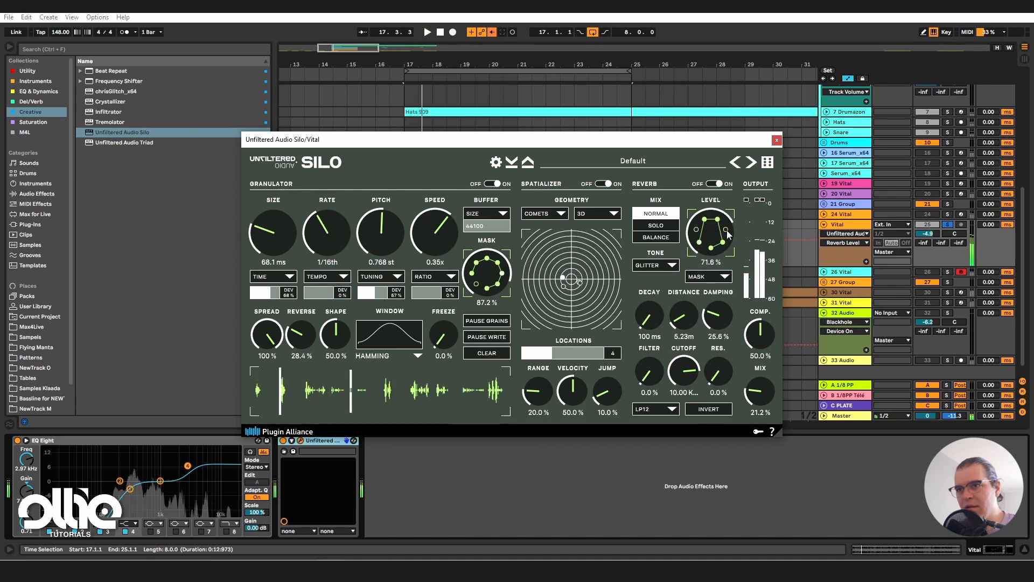
{"action": "scroll", "coordinate": [736, 233], "scroll_direction": "up", "scroll_amount": 10}
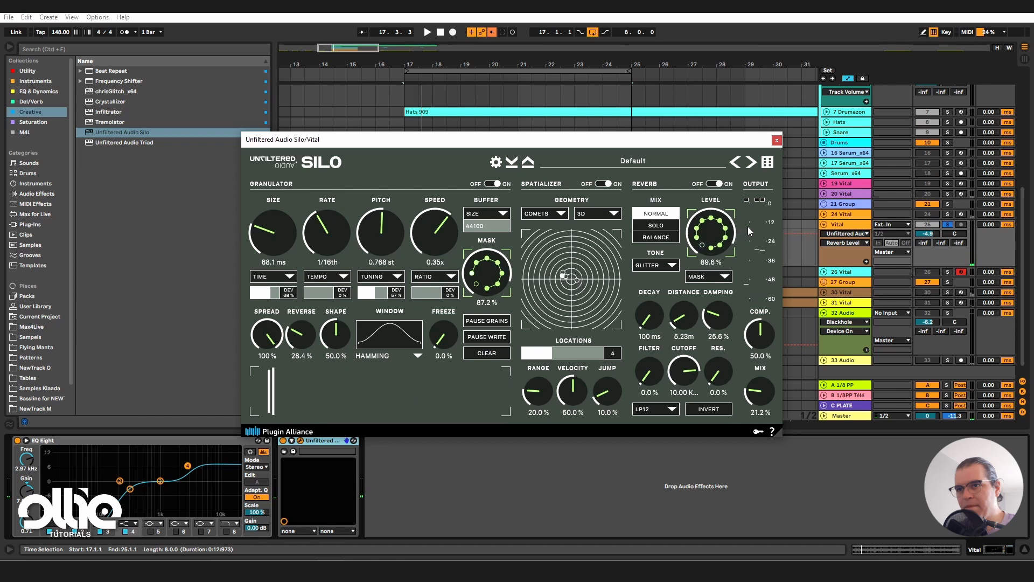
{"action": "scroll", "coordinate": [711, 233], "scroll_direction": "down", "scroll_amount": 20}
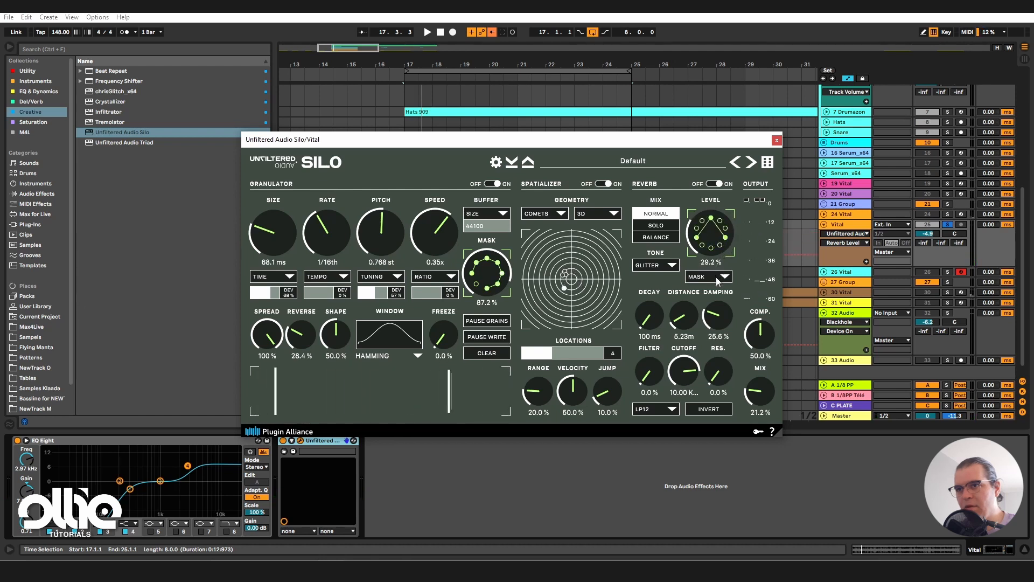
{"action": "key", "text": "space"}
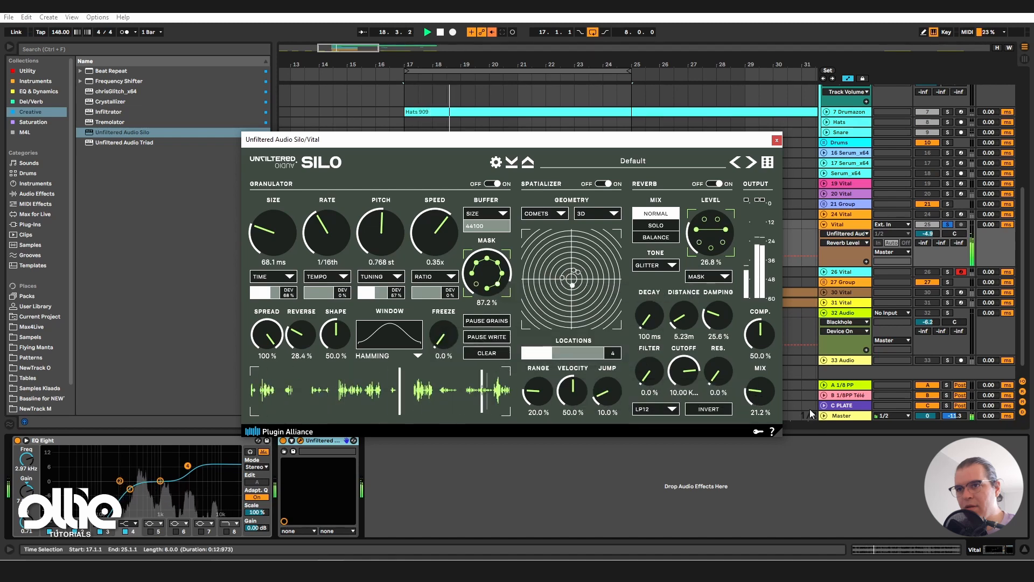
Step: Unsolo the Vital track and reduce Silo's mix to 15.2% while auditioning it within the full arrangement
{"action": "left_click_drag", "start_coordinate": [760, 391], "coordinate": [760, 395]}
{"action": "key", "text": "space"}
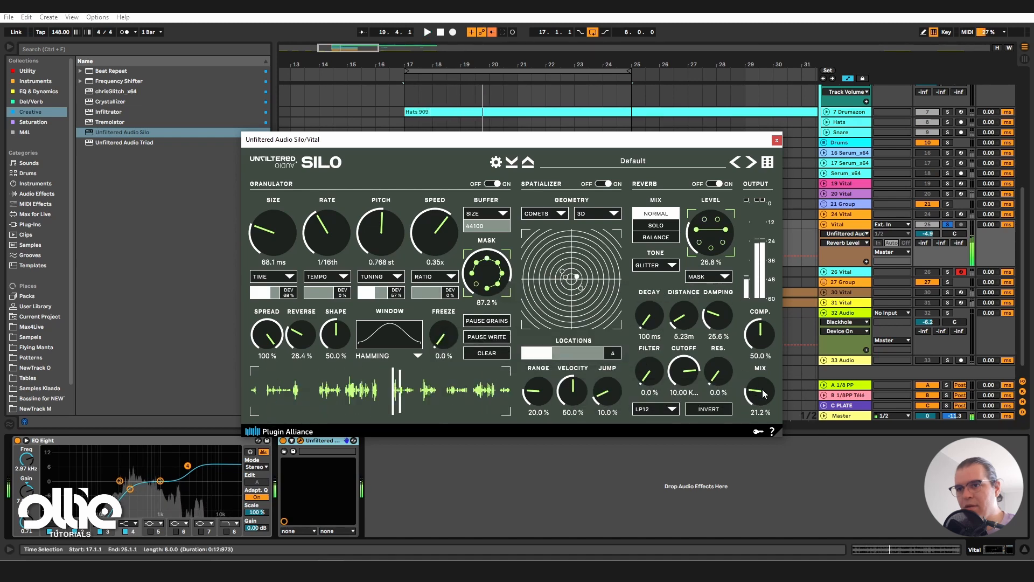
{"action": "left_click", "coordinate": [948, 224]}
{"action": "key", "text": "space"}
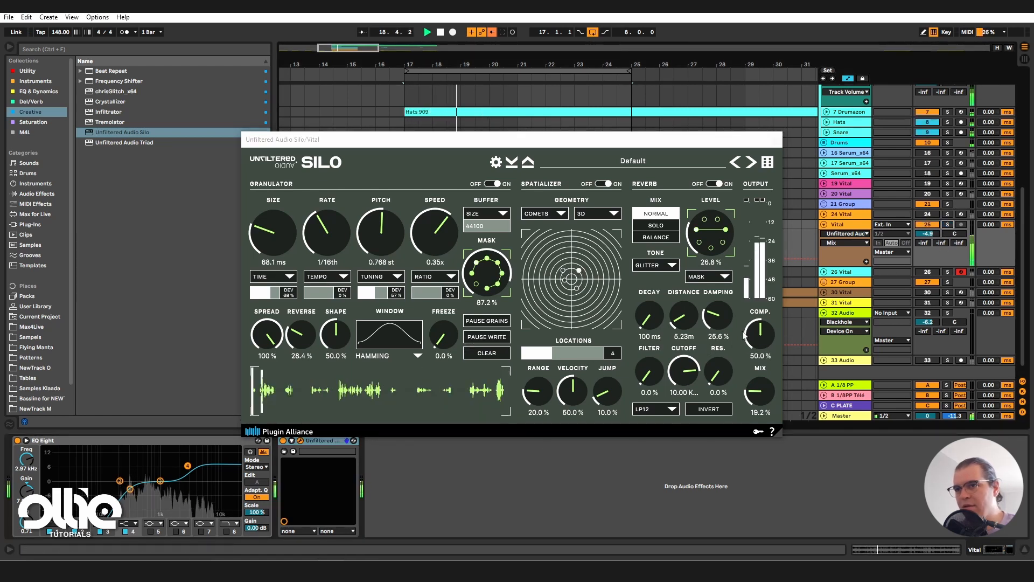
{"action": "left_click_drag", "start_coordinate": [759, 392], "coordinate": [755, 420]}
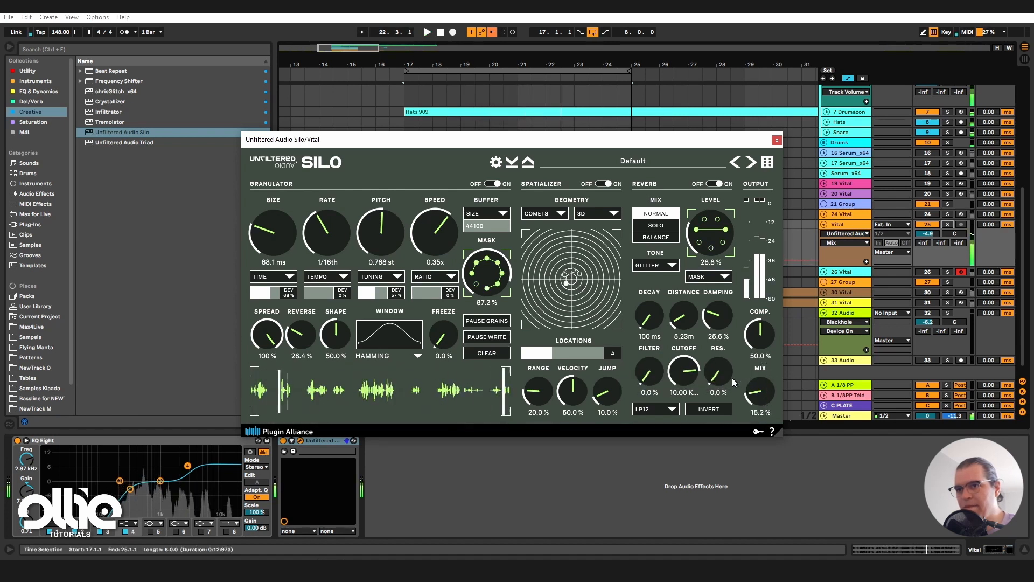
Step: Set the reverb decay to 578 ms and compression to 35.2%, auditioning different mix amounts before returning mix to 0%
{"action": "left_click_drag", "start_coordinate": [649, 324], "coordinate": [648, 317]}
{"action": "key", "text": "space"}
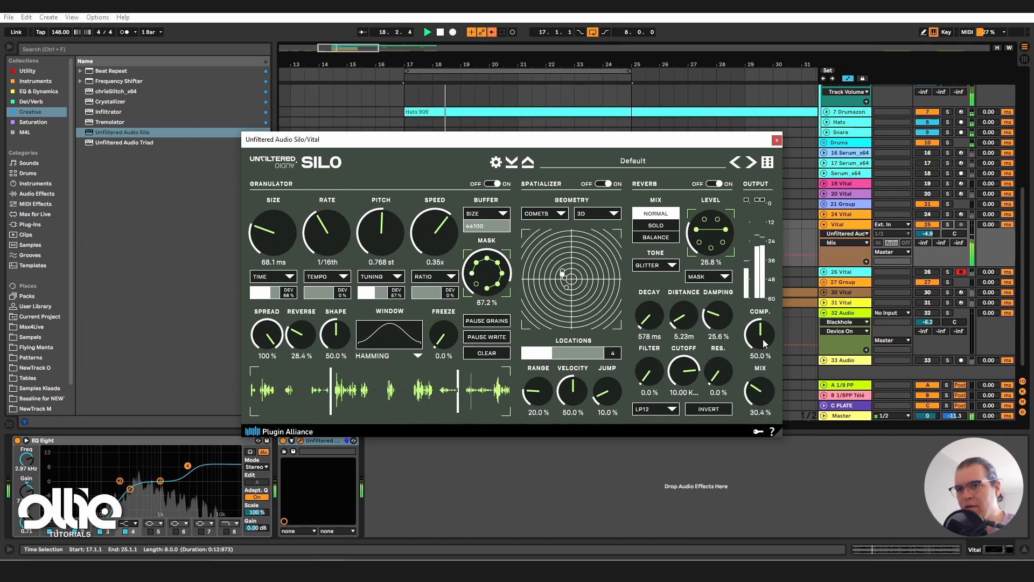
{"action": "left_click_drag", "start_coordinate": [755, 399], "coordinate": [744, 435]}
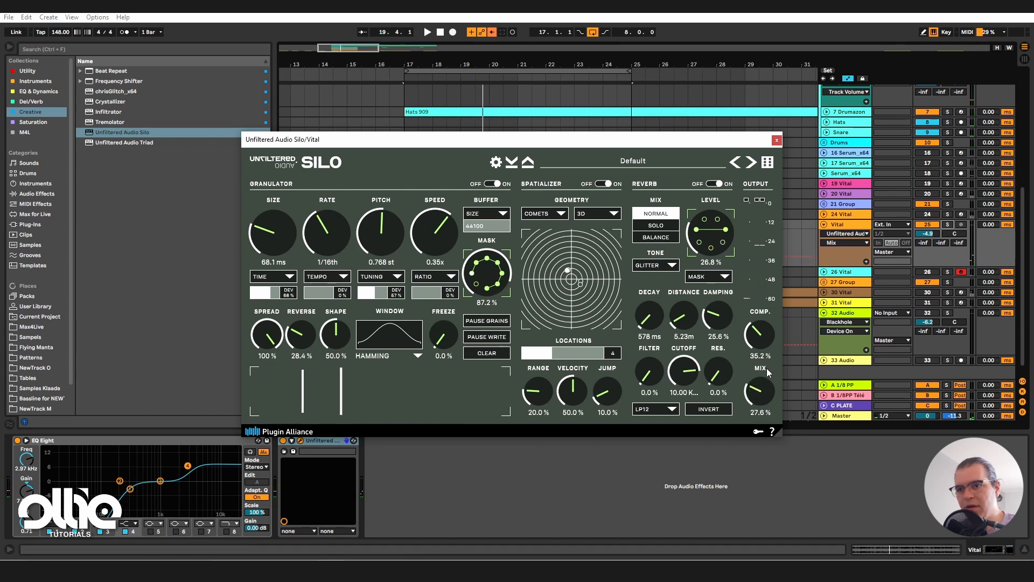
{"action": "left_click_drag", "start_coordinate": [771, 356], "coordinate": [769, 351]}
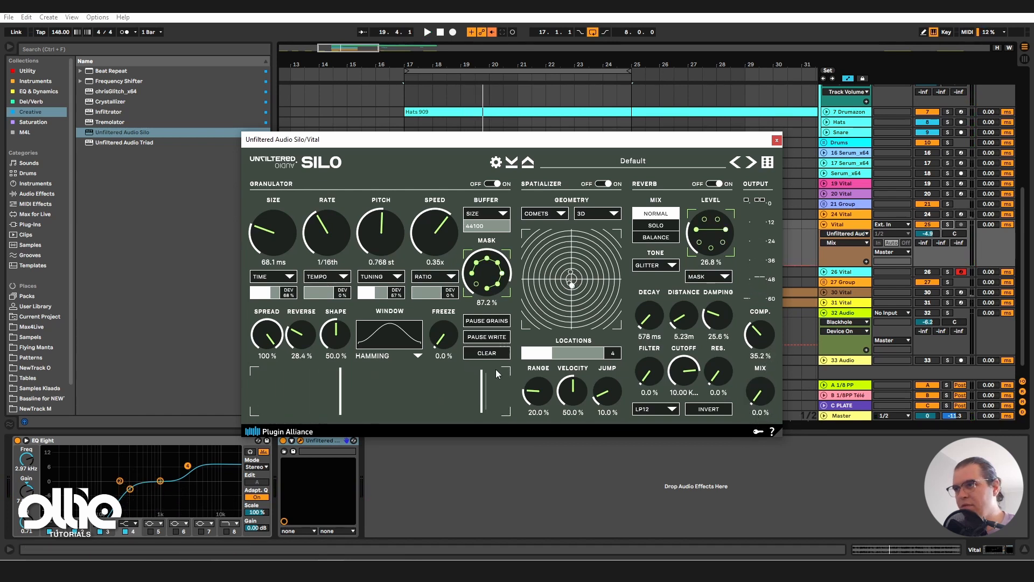
Step: Modulate Silo's Mix with a new LFO device placed after it, using the Random waveform at a synced 1/8 rate
{"action": "left_click", "coordinate": [28, 70]}
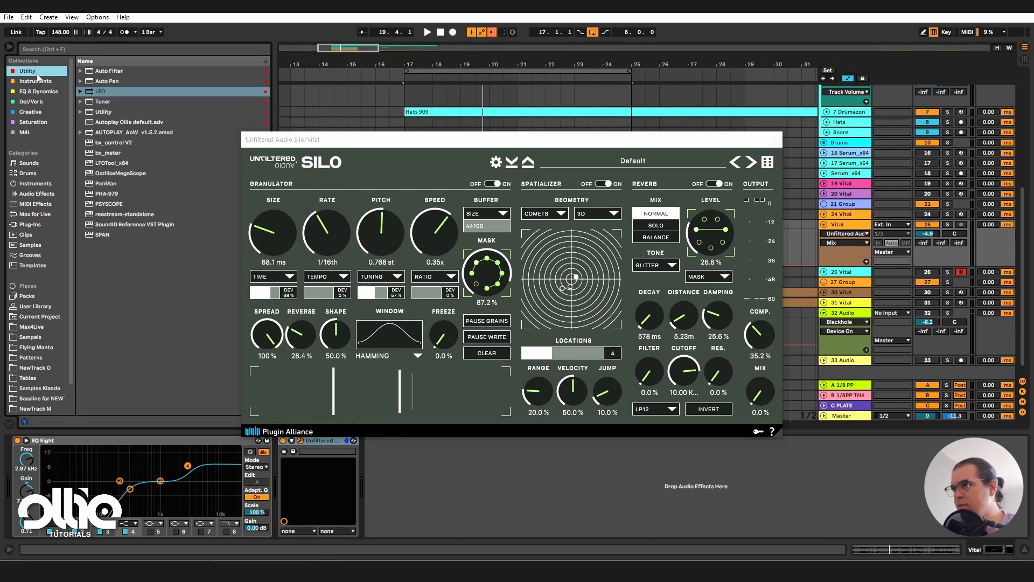
{"action": "left_click_drag", "start_coordinate": [111, 91], "coordinate": [388, 480]}
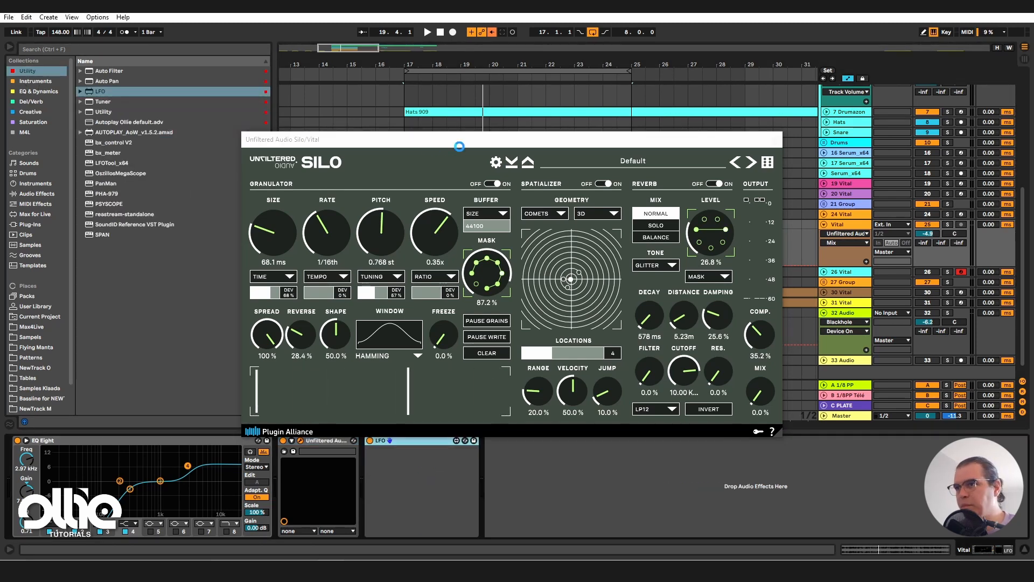
{"action": "left_click_drag", "start_coordinate": [463, 144], "coordinate": [430, 109]}
{"action": "left_click", "coordinate": [294, 441]}
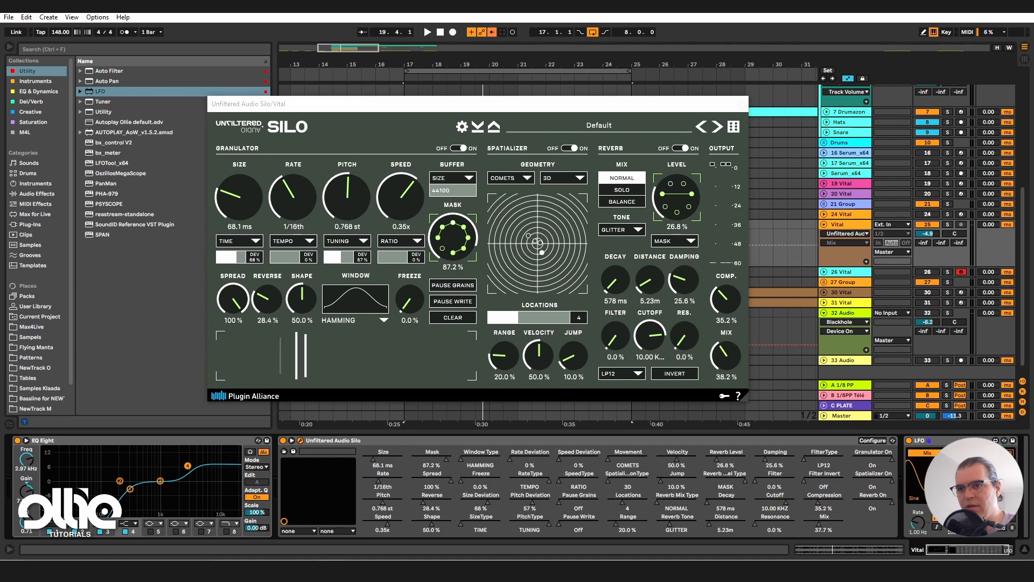
{"action": "left_click", "coordinate": [914, 499]}
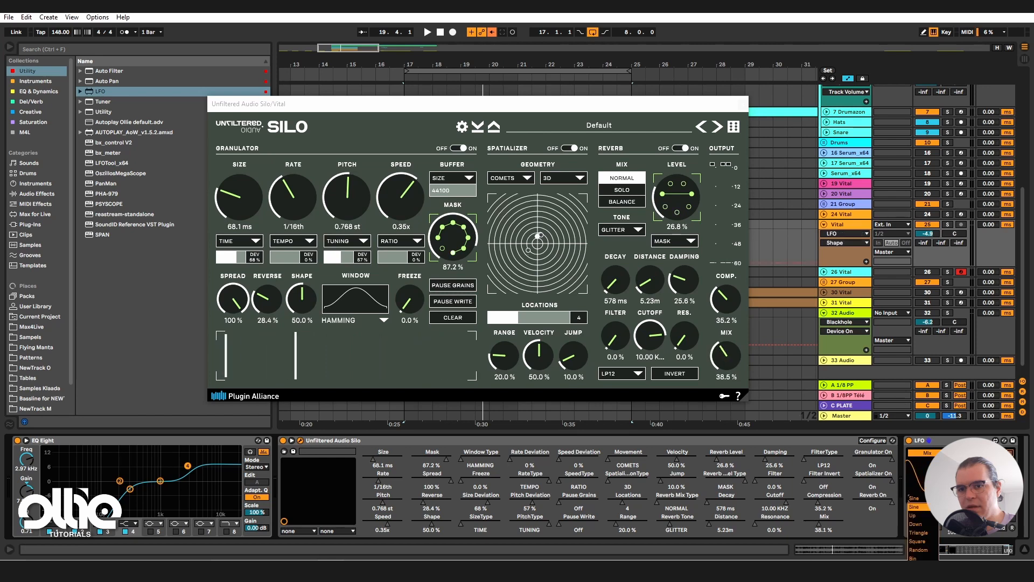
{"action": "left_click", "coordinate": [926, 532]}
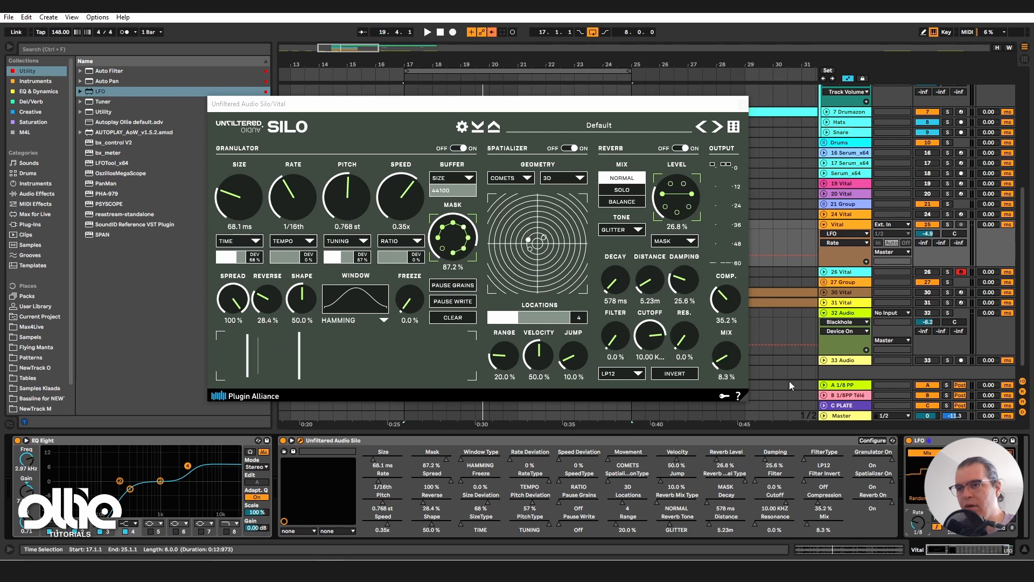
{"action": "key", "text": "space"}
{"action": "left_click_drag", "start_coordinate": [929, 249], "coordinate": [928, 251]}
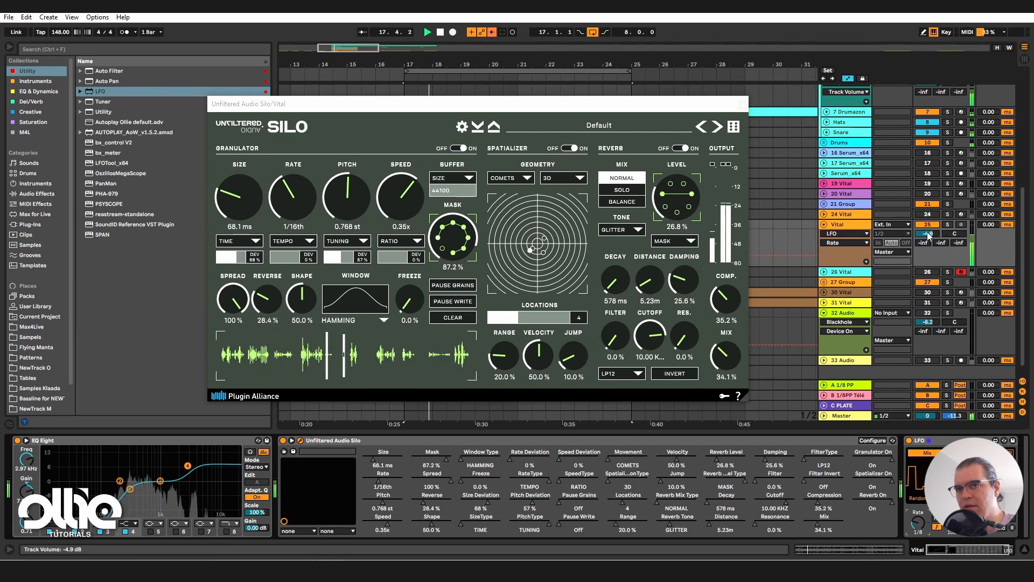
{"action": "left_click", "coordinate": [291, 440]}
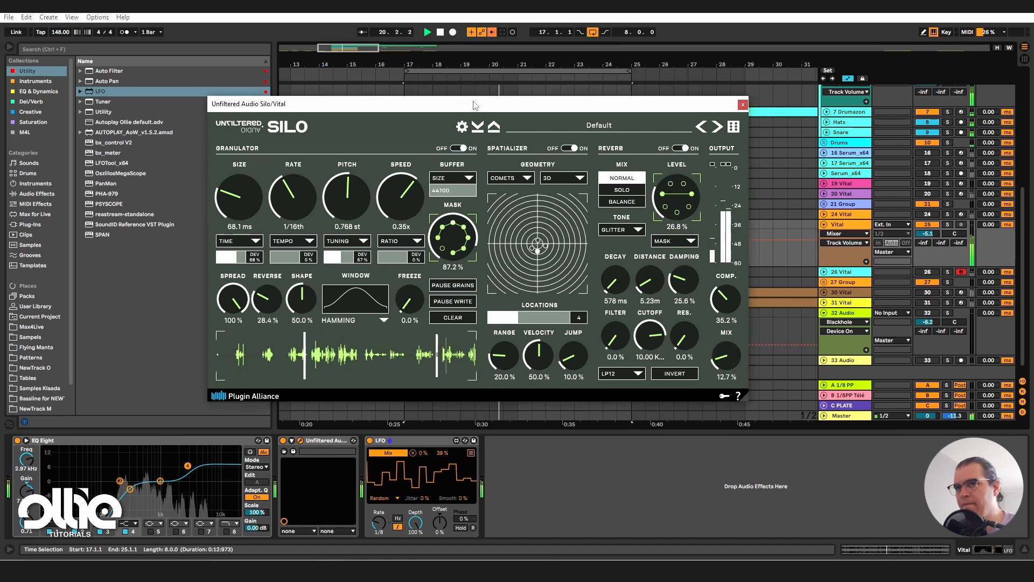
{"action": "left_click_drag", "start_coordinate": [474, 105], "coordinate": [522, 88]}
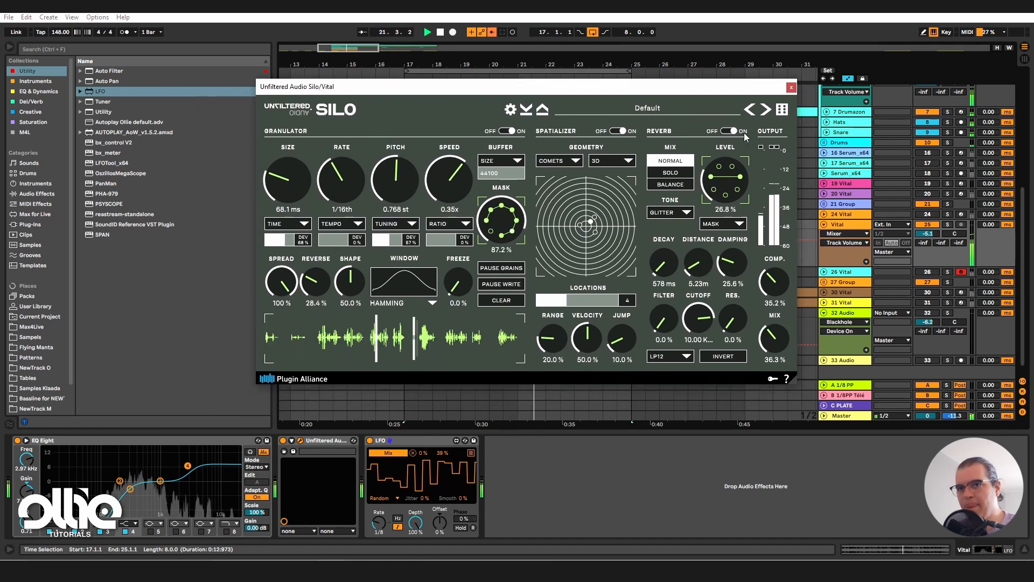
Step: Reduce Silo's reverb compression to 26.8% while auditioning it within the full arrangement
{"action": "left_click_drag", "start_coordinate": [772, 281], "coordinate": [745, 302]}
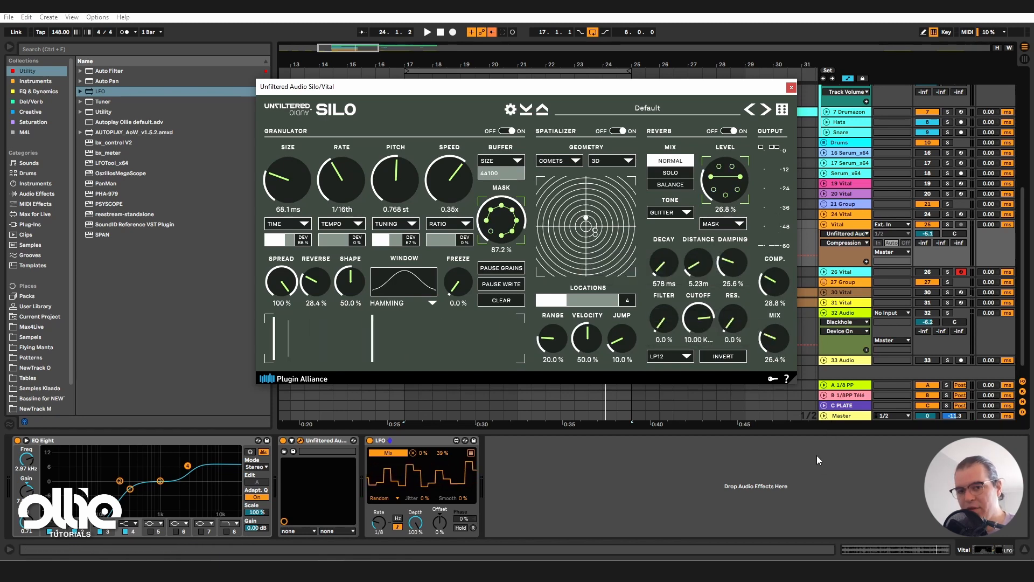
{"action": "left_click_drag", "start_coordinate": [776, 289], "coordinate": [774, 289]}
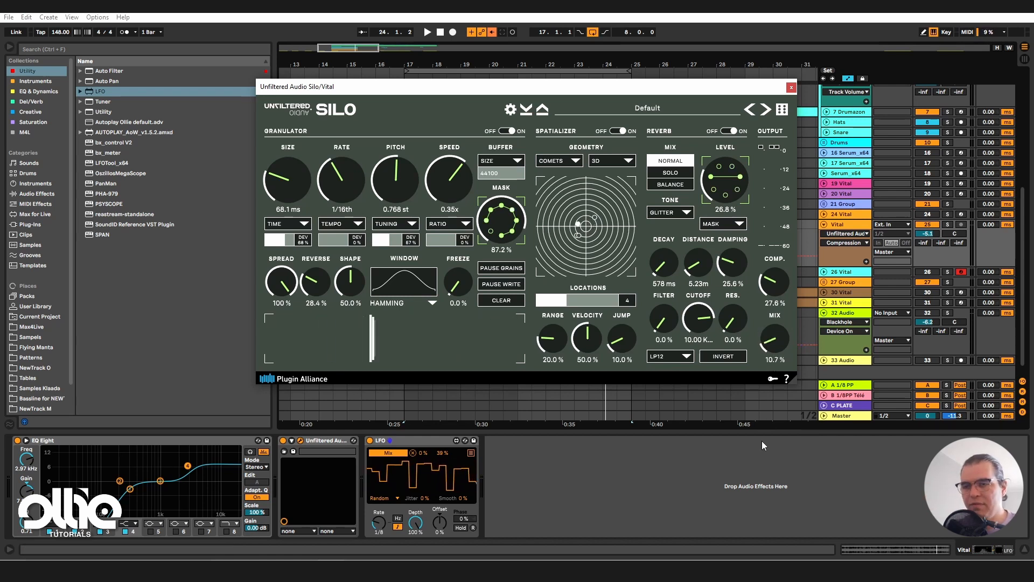
{"action": "key", "text": "space"}
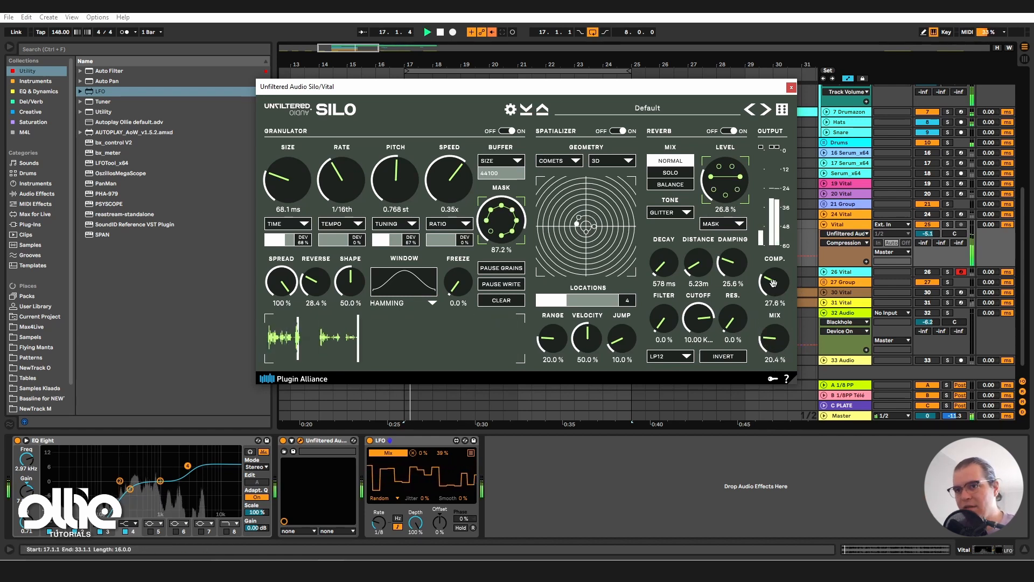
{"action": "left_click_drag", "start_coordinate": [772, 282], "coordinate": [772, 282]}
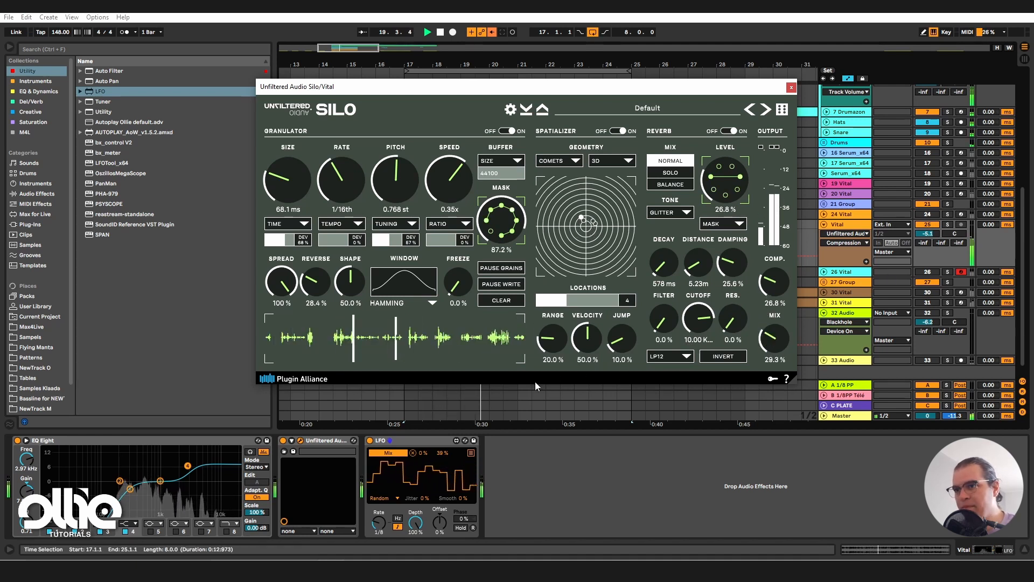
{"action": "key", "text": "space"}
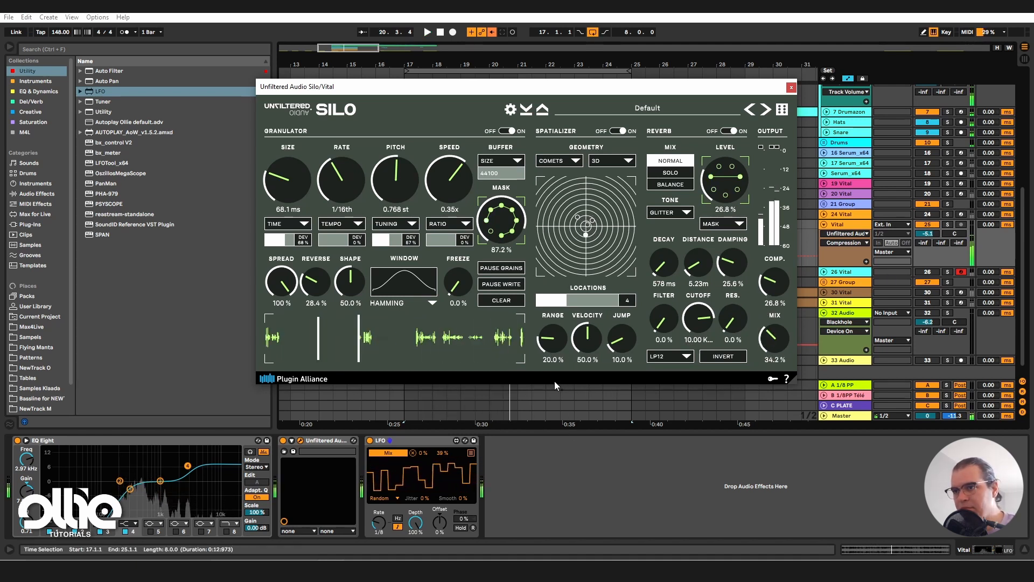
Step: Set Silo's spatializer range to 44.0%, locations to 6 and jump to 14.8% while auditioning the movement
{"action": "left_click_drag", "start_coordinate": [550, 347], "coordinate": [578, 336]}
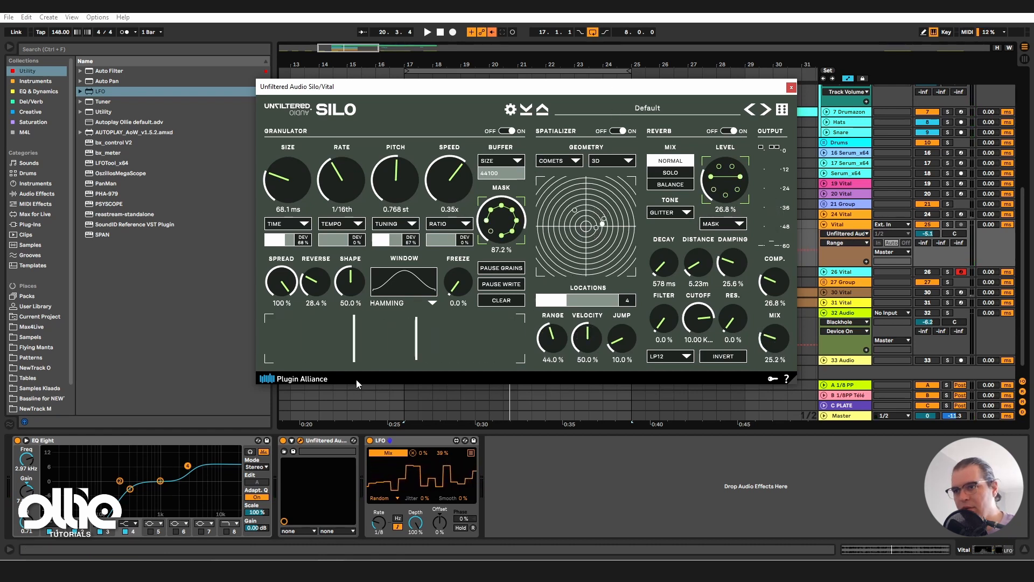
{"action": "left_click", "coordinate": [586, 300]}
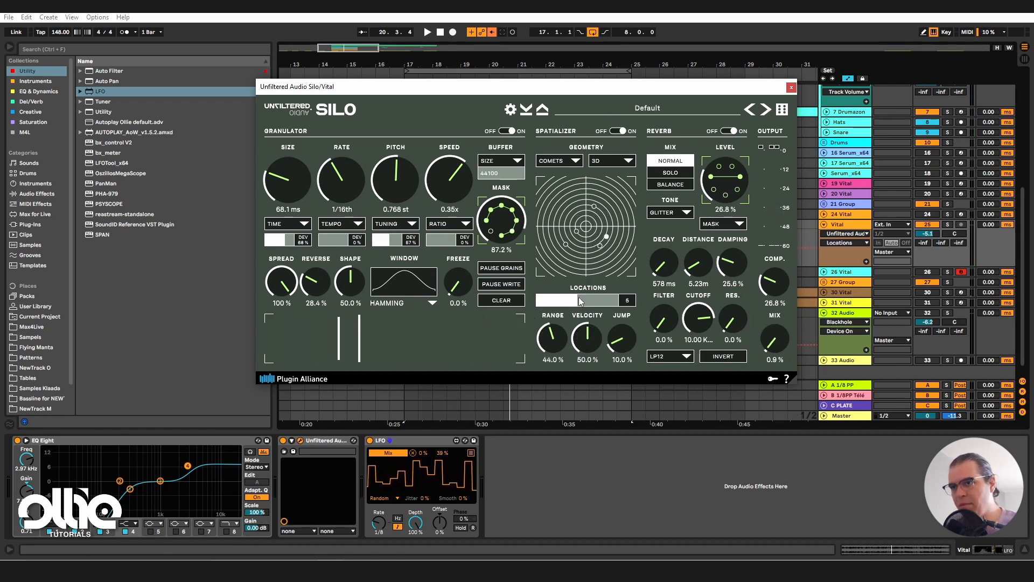
{"action": "key", "text": "space"}
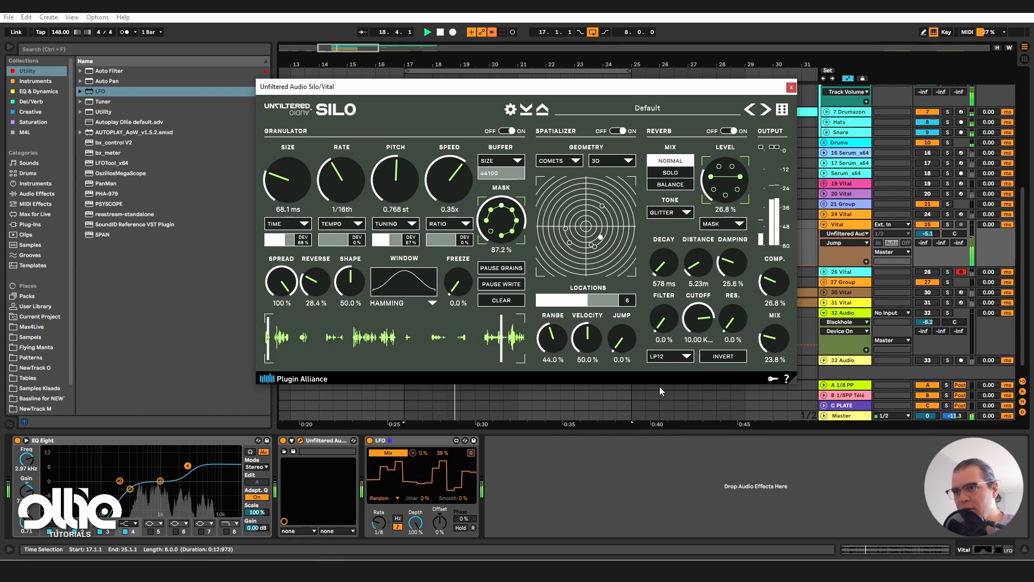
{"action": "mouse_move", "coordinate": [624, 340]}
{"action": "left_mouse_down"}
{"action": "mouse_move", "coordinate": [628, 327]}
{"action": "mouse_move", "coordinate": [616, 335]}
{"action": "left_mouse_up"}
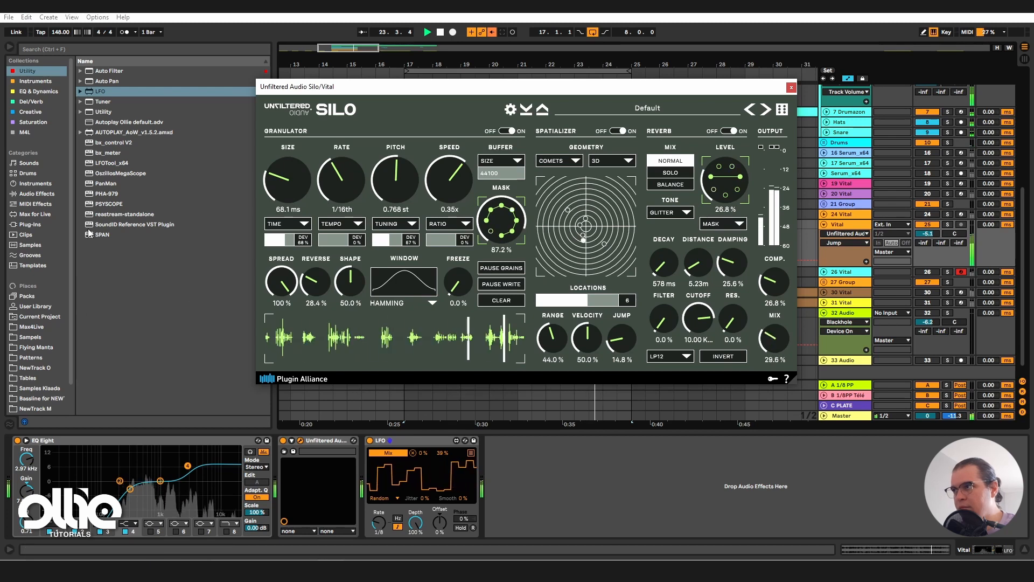
Step: Try sending the Vital track to the A 1/8 PP return at -21.6 dB and audition the delay
{"action": "left_click", "coordinate": [24, 101]}
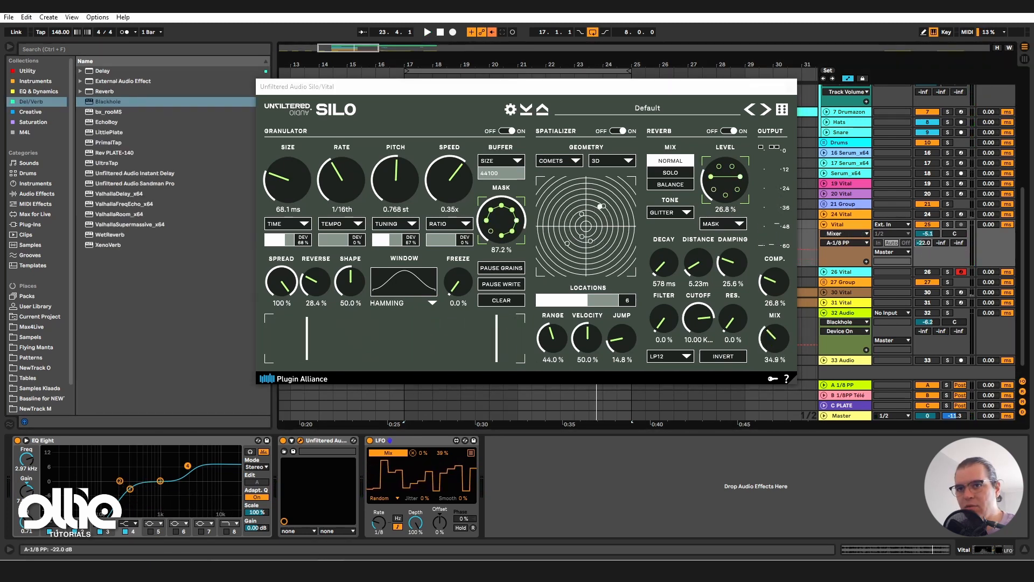
{"action": "left_click", "coordinate": [862, 234]}
{"action": "left_click", "coordinate": [861, 229]}
{"action": "key", "text": "space"}
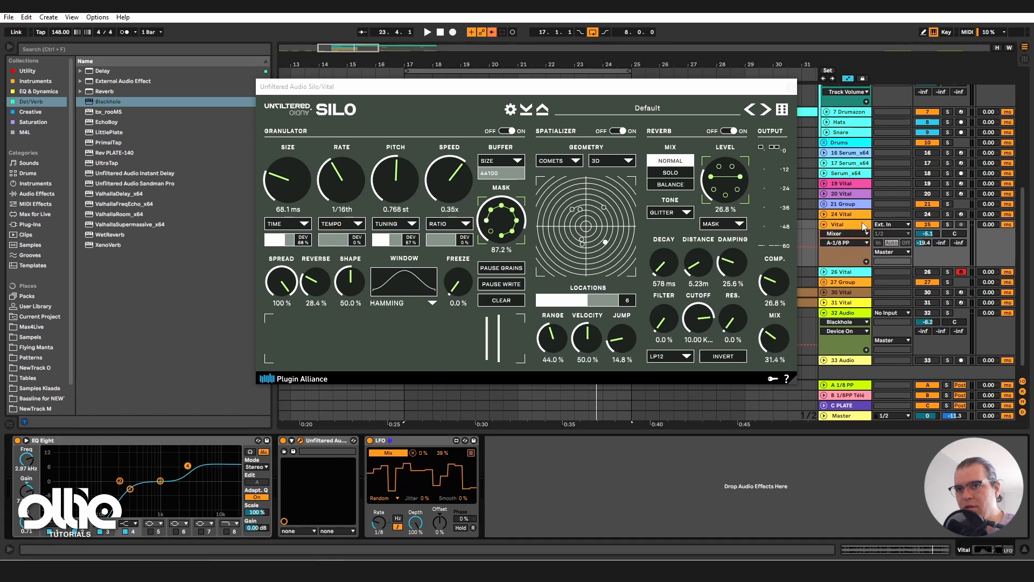
{"action": "mouse_move", "coordinate": [924, 242]}
{"action": "left_mouse_down"}
{"action": "mouse_move", "coordinate": [924, 233]}
{"action": "mouse_move", "coordinate": [924, 254]}
{"action": "mouse_move", "coordinate": [923, 238]}
{"action": "left_mouse_up"}
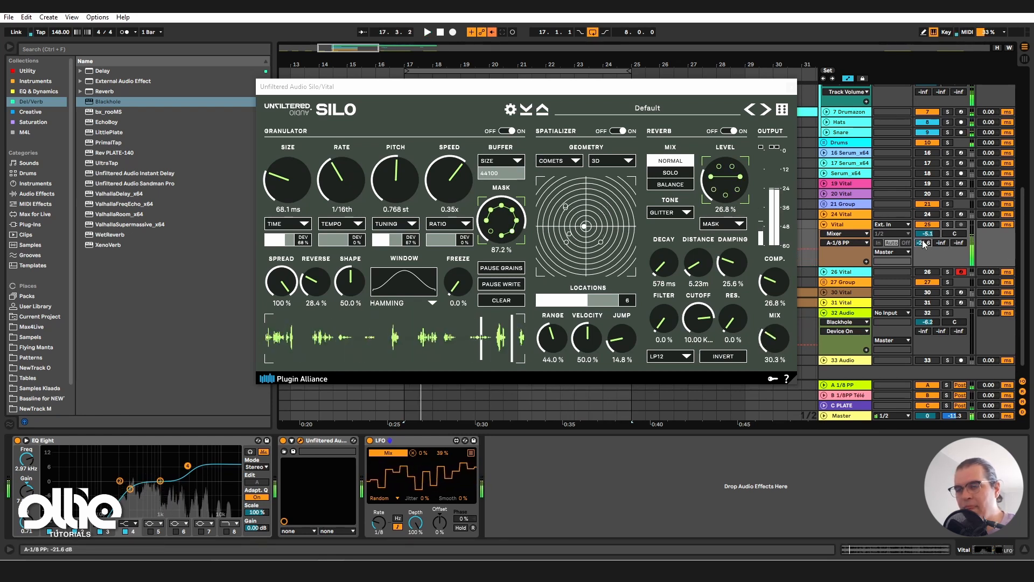
{"action": "key", "text": "space"}
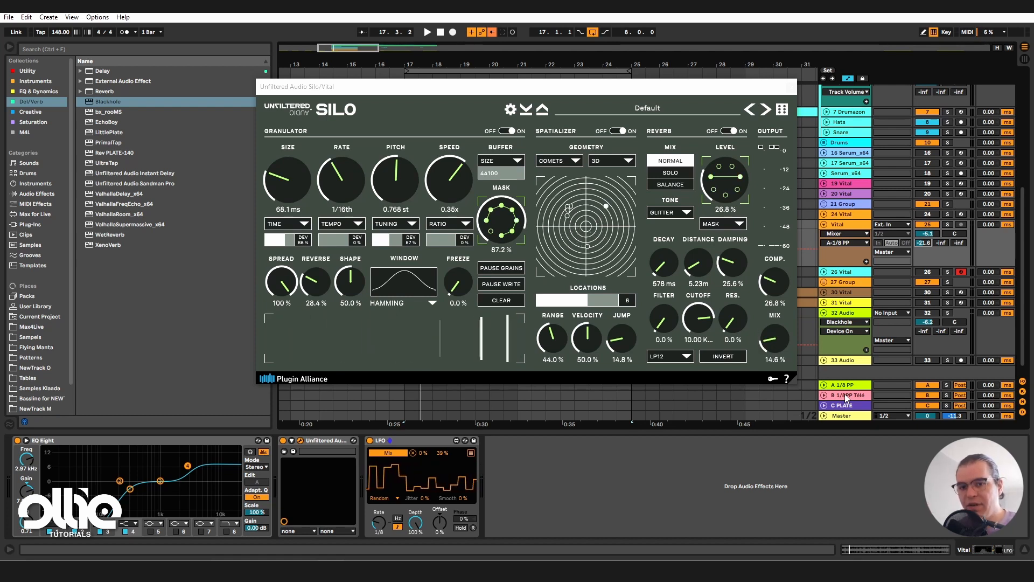
Step: Compare the Vital track's A 1/8 PP send at -21.2 dB, and pull it down to -inf during playback
{"action": "key", "text": "space"}
{"action": "left_click_drag", "start_coordinate": [925, 248], "coordinate": [925, 246]}
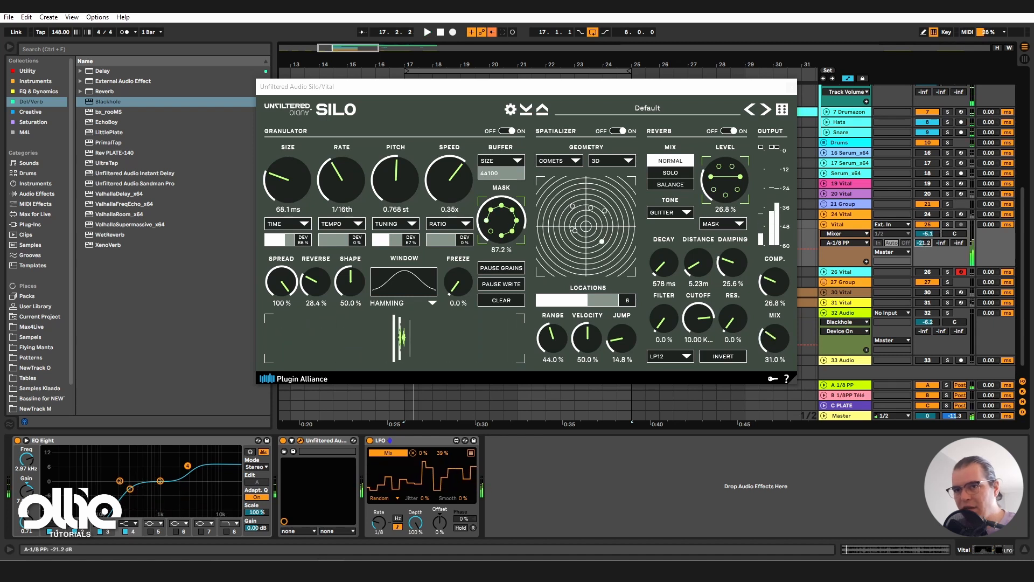
{"action": "key", "text": "space"}
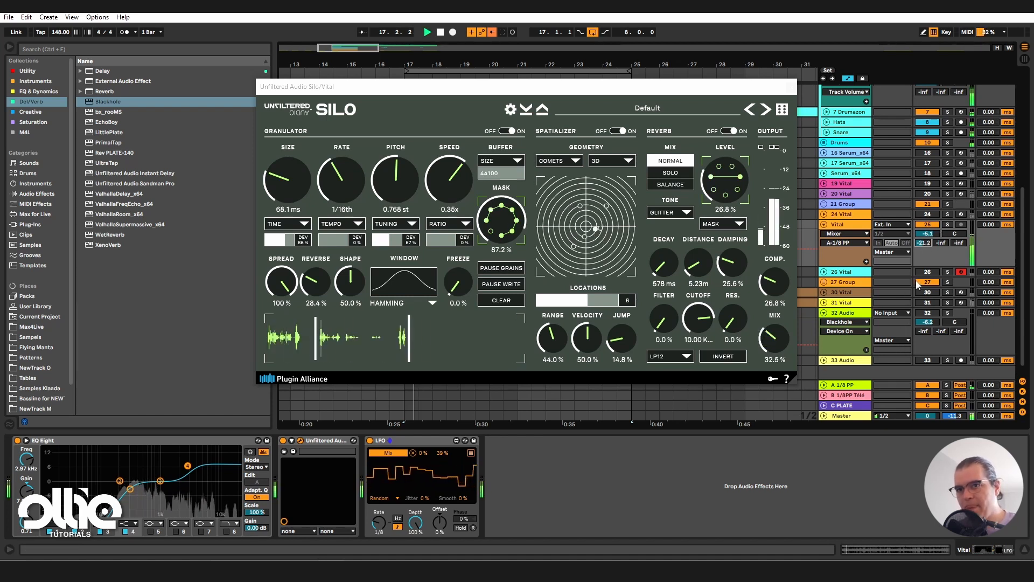
{"action": "left_click_drag", "start_coordinate": [928, 241], "coordinate": [928, 264]}
{"action": "key", "text": "space"}
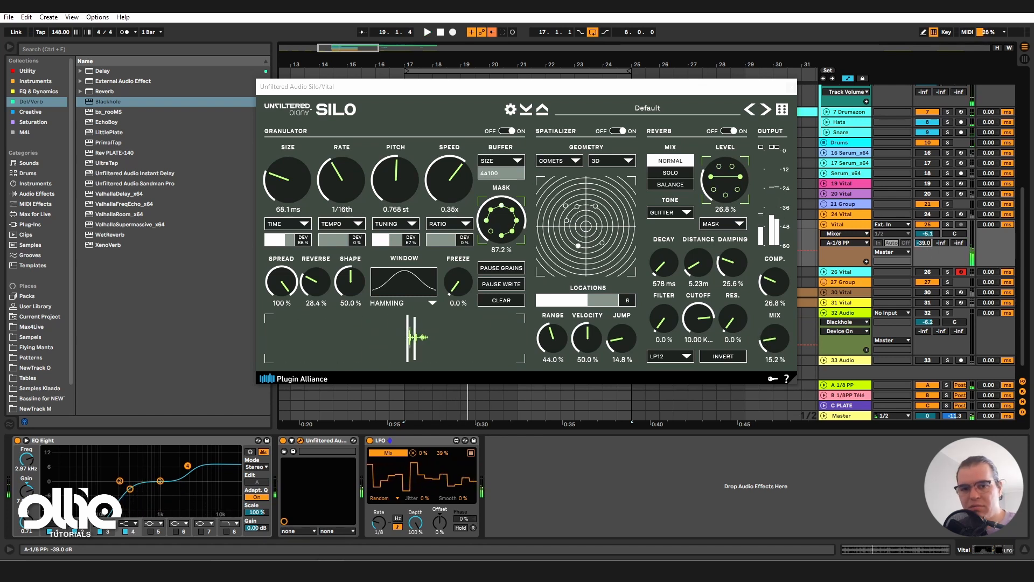
{"action": "key", "text": "space"}
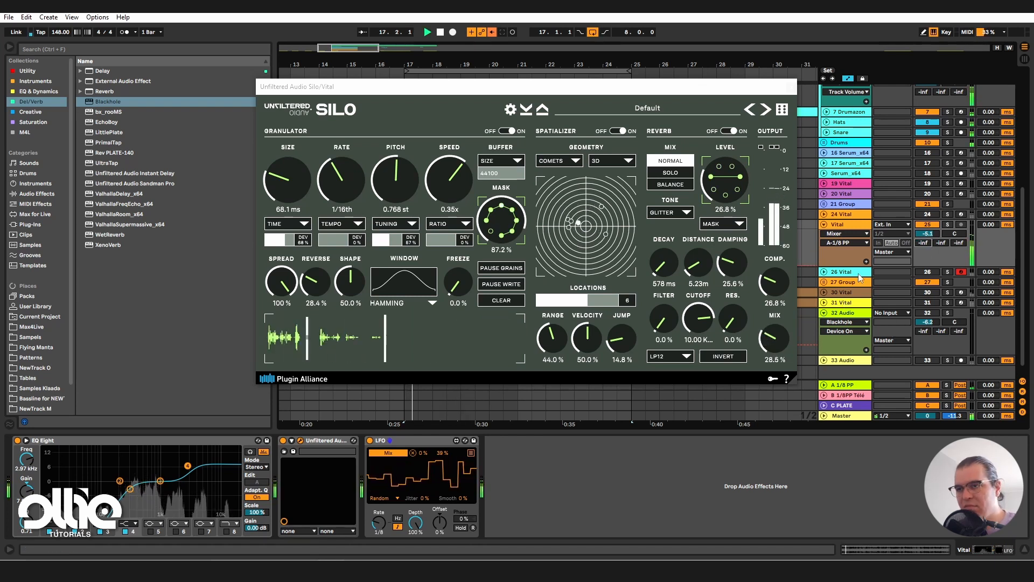
Step: Close and reopen Silo's window, set the grain size deviation to 0%, and move the window clear of the upper tracks
{"action": "left_click", "coordinate": [791, 87]}
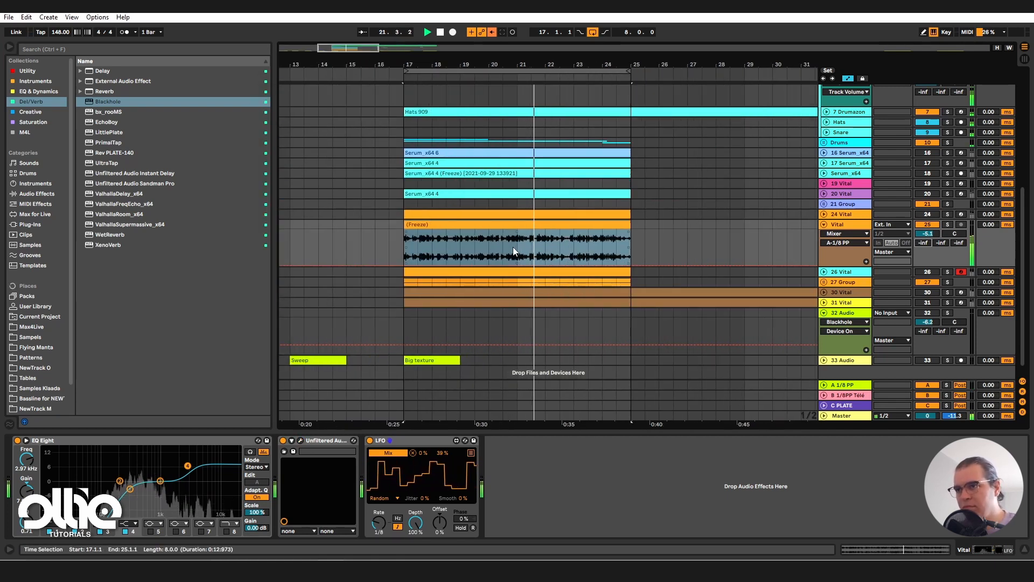
{"action": "left_click", "coordinate": [300, 440]}
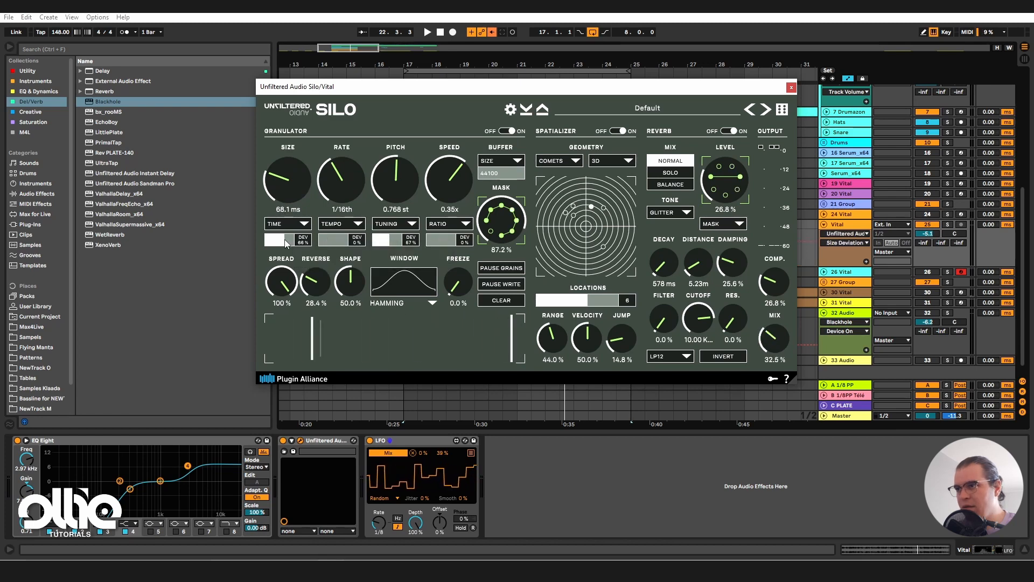
{"action": "left_click_drag", "start_coordinate": [285, 240], "coordinate": [153, 249]}
{"action": "left_click_drag", "start_coordinate": [485, 86], "coordinate": [480, 211]}
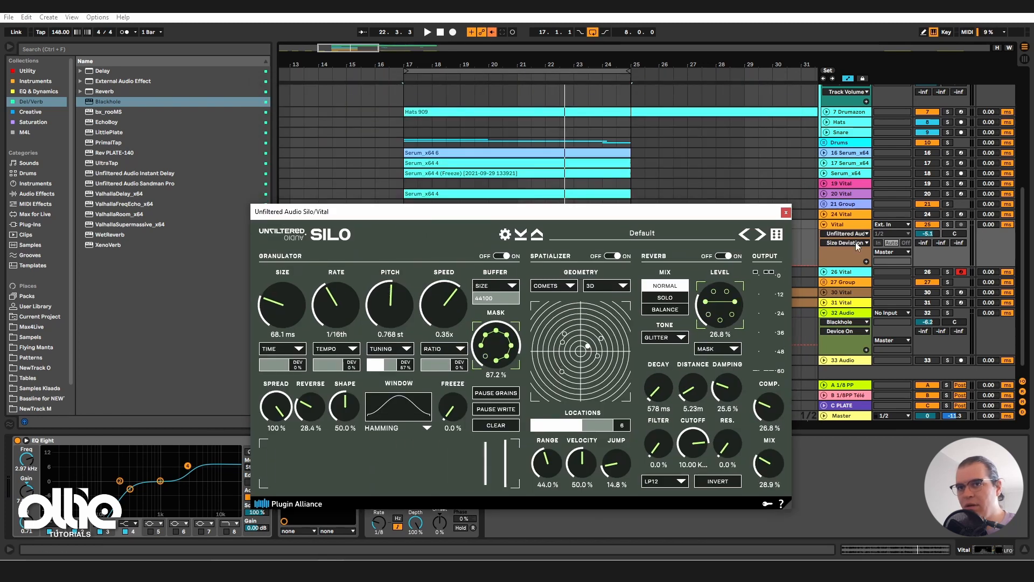
Step: Solo the Vital track, shorten Silo's grain size to 60.3 ms while auditioning, and unsolo the track
{"action": "left_click", "coordinate": [947, 224]}
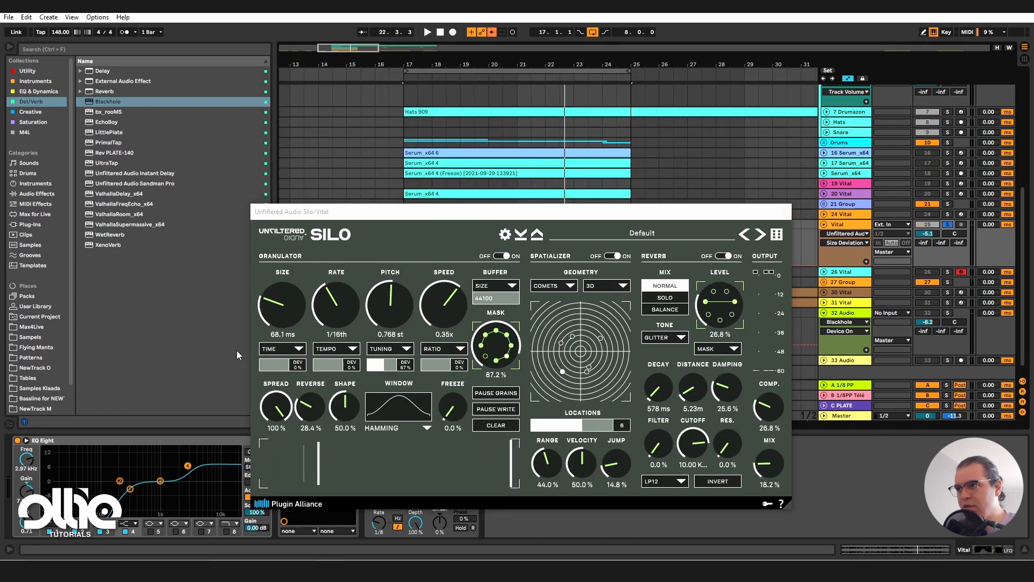
{"action": "left_click", "coordinate": [291, 303]}
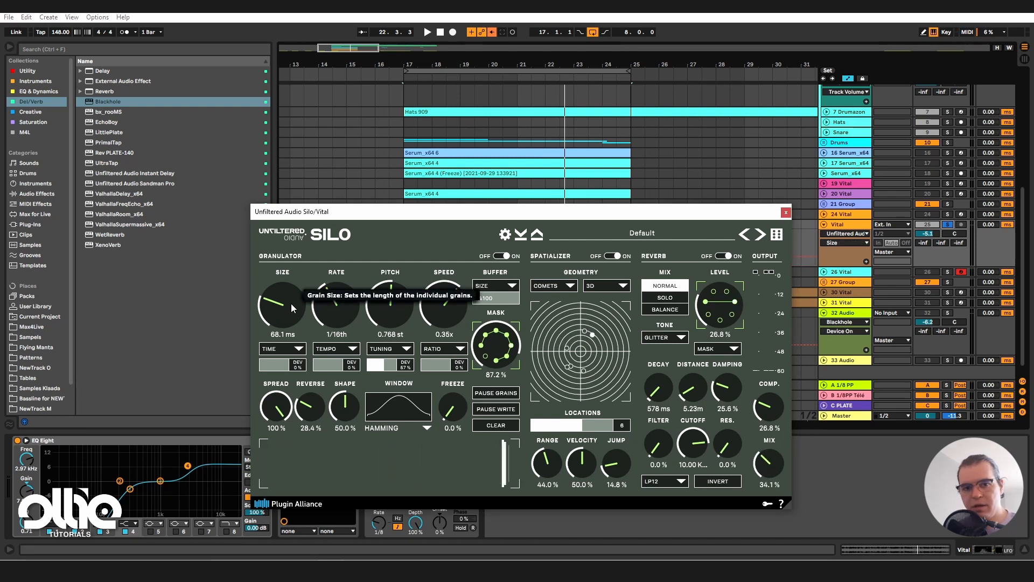
{"action": "key", "text": "space"}
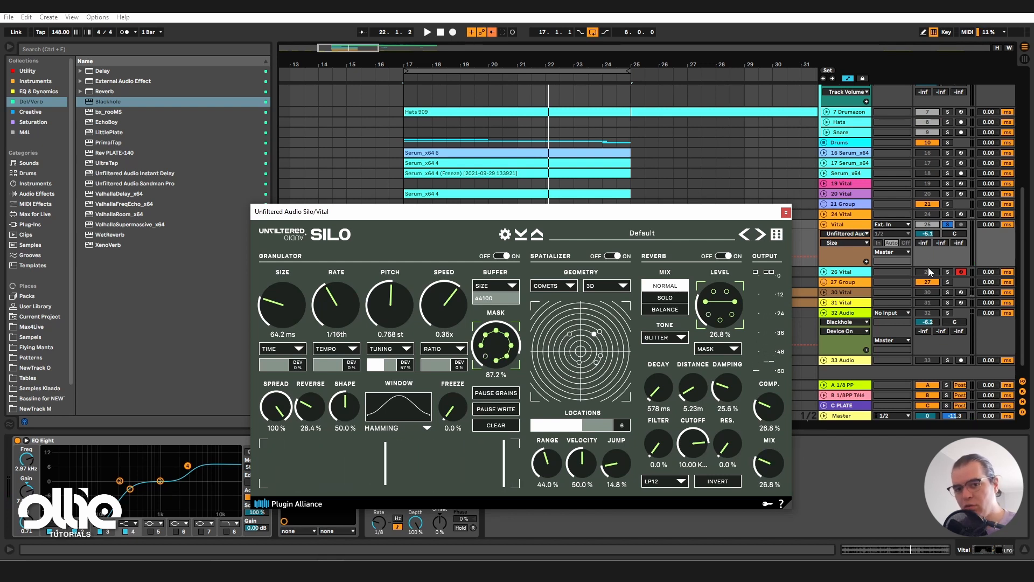
{"action": "left_click", "coordinate": [948, 226]}
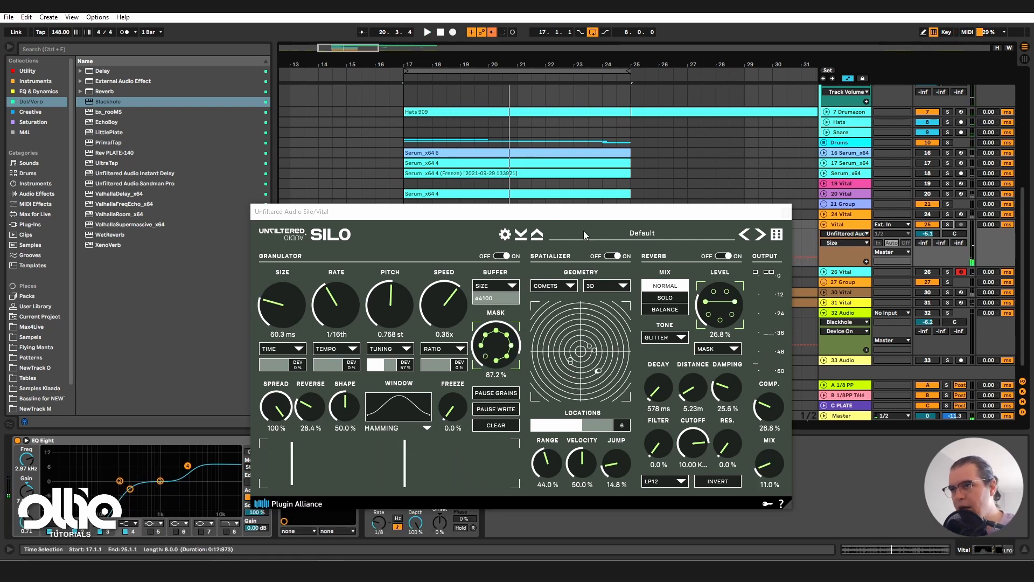
Step: Close Silo's window, switch off the Silo and LFO devices, and deactivate Vital track 25
{"action": "left_click_drag", "start_coordinate": [521, 214], "coordinate": [515, 137]}
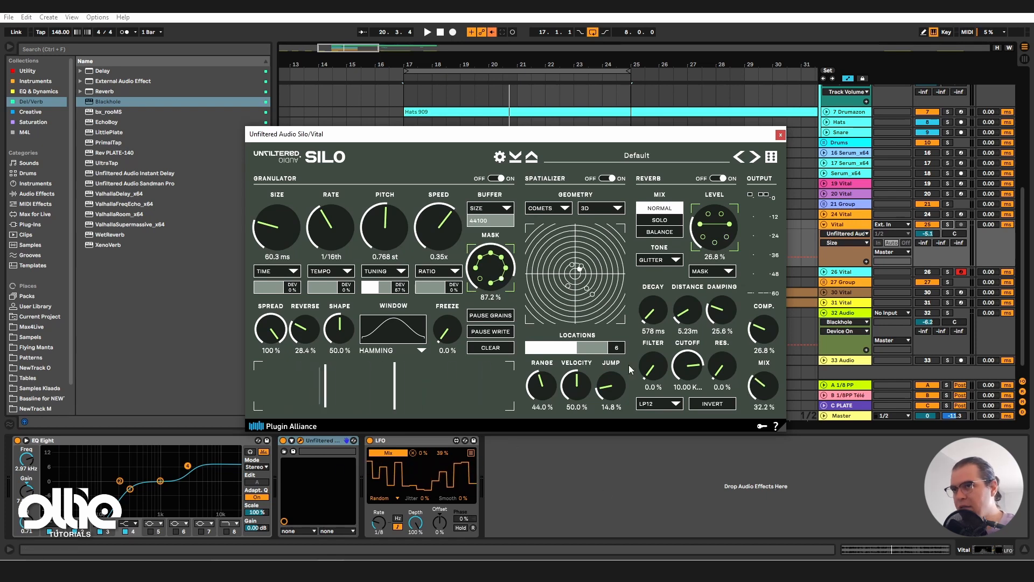
{"action": "left_click", "coordinate": [780, 135]}
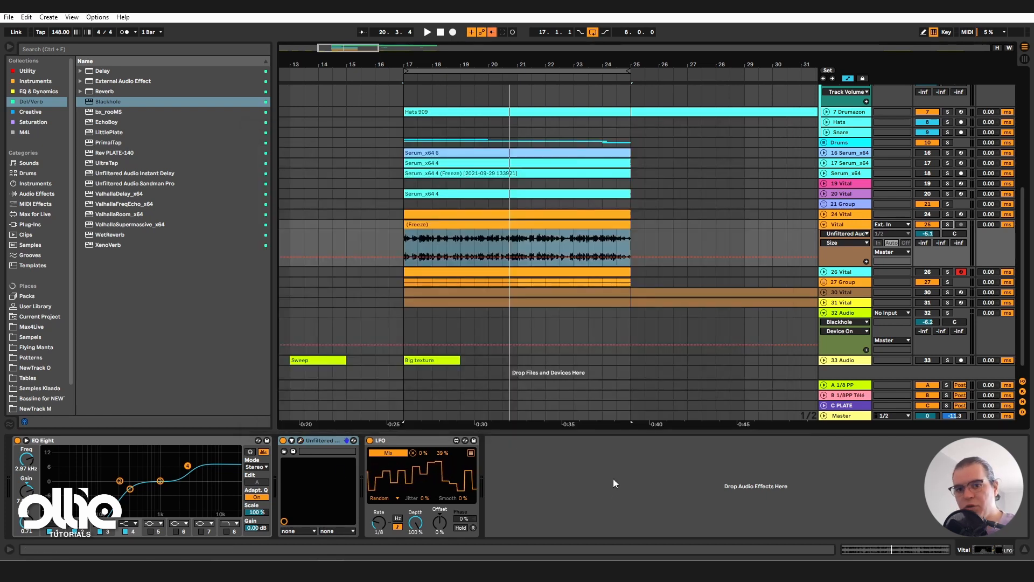
{"action": "left_click", "coordinate": [370, 441]}
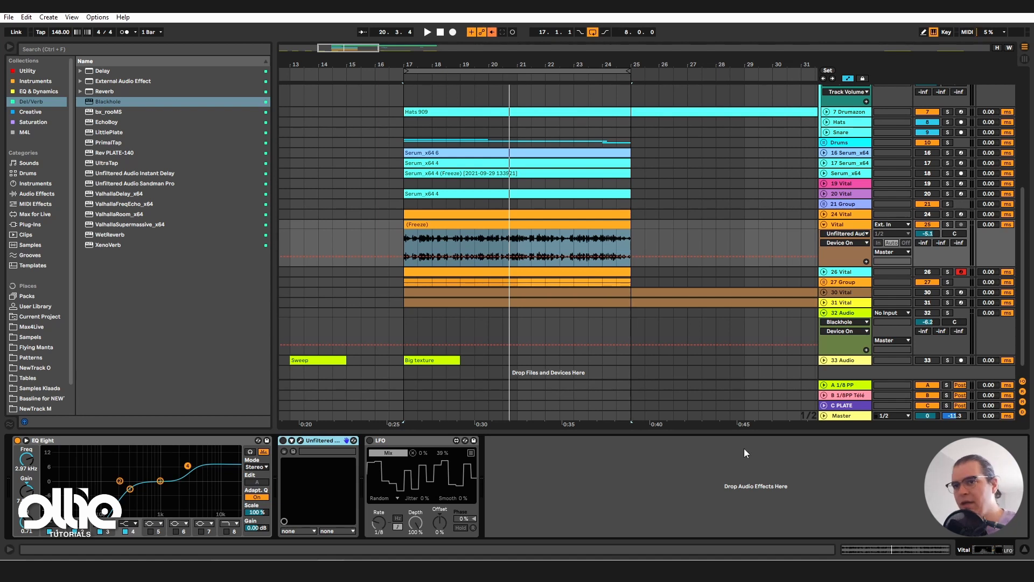
{"action": "left_click", "coordinate": [931, 225]}
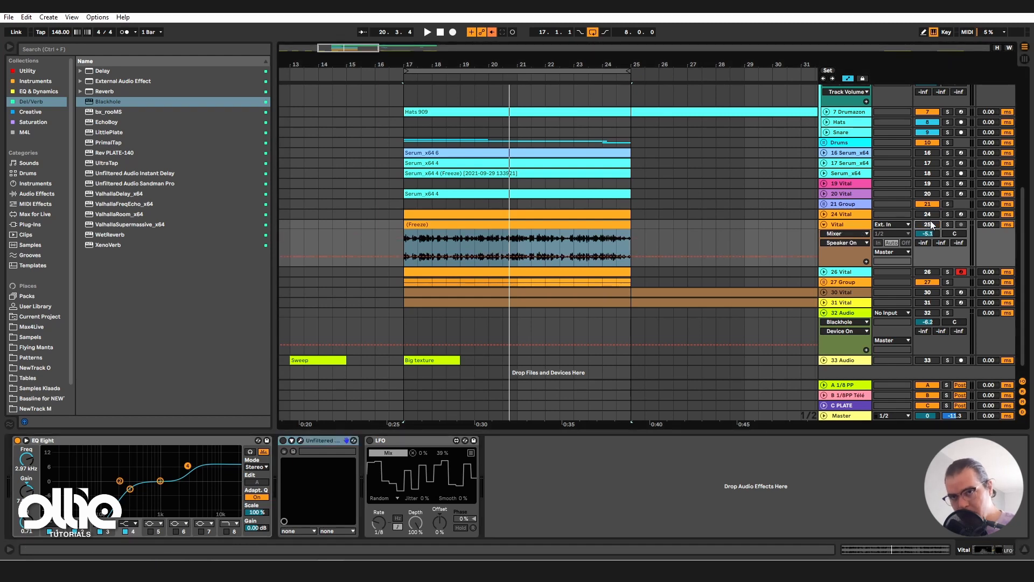
Step: Fold Vital track 25, unfold and activate track 26 Vital, and audition it soloed with its volume raised to -5.0 dB
{"action": "left_click", "coordinate": [844, 274]}
{"action": "left_click", "coordinate": [825, 272]}
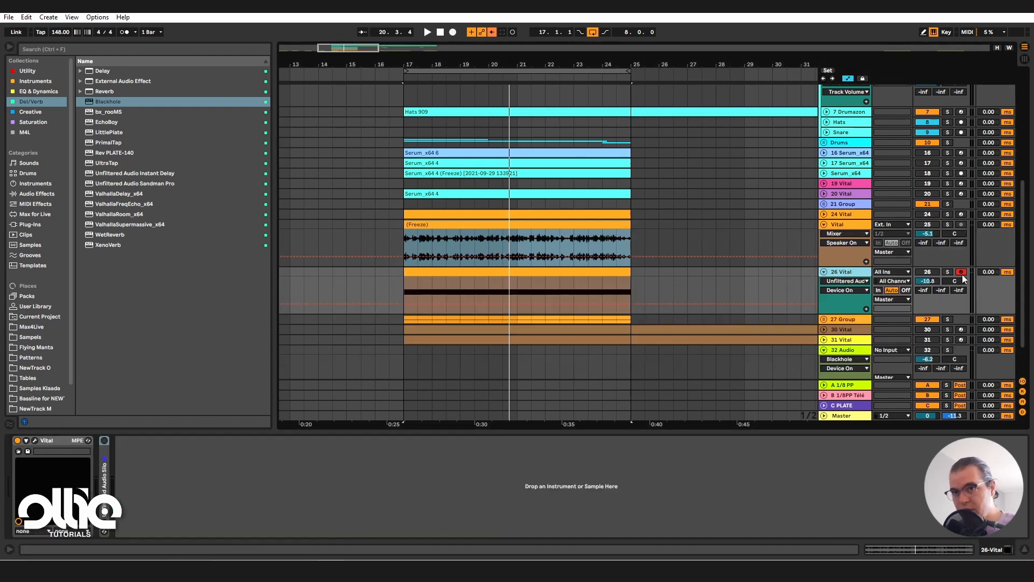
{"action": "left_click", "coordinate": [824, 224]}
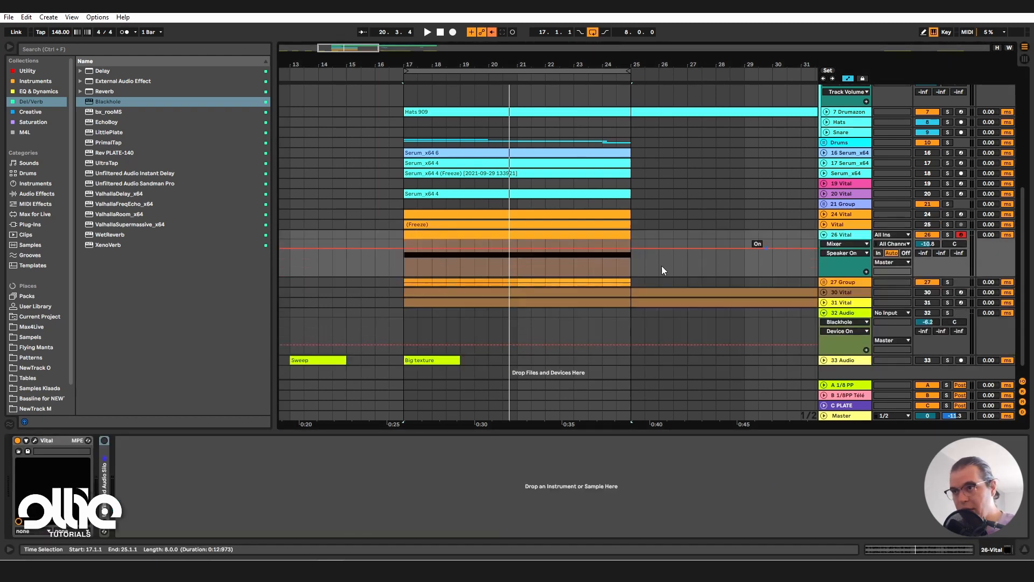
{"action": "left_click", "coordinate": [458, 237]}
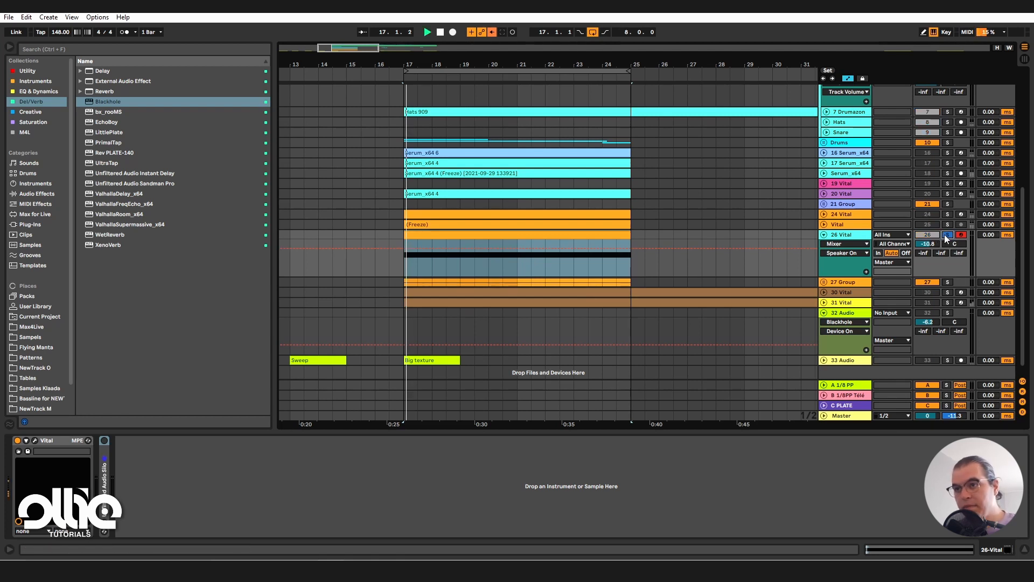
{"action": "left_click_drag", "start_coordinate": [935, 248], "coordinate": [935, 237]}
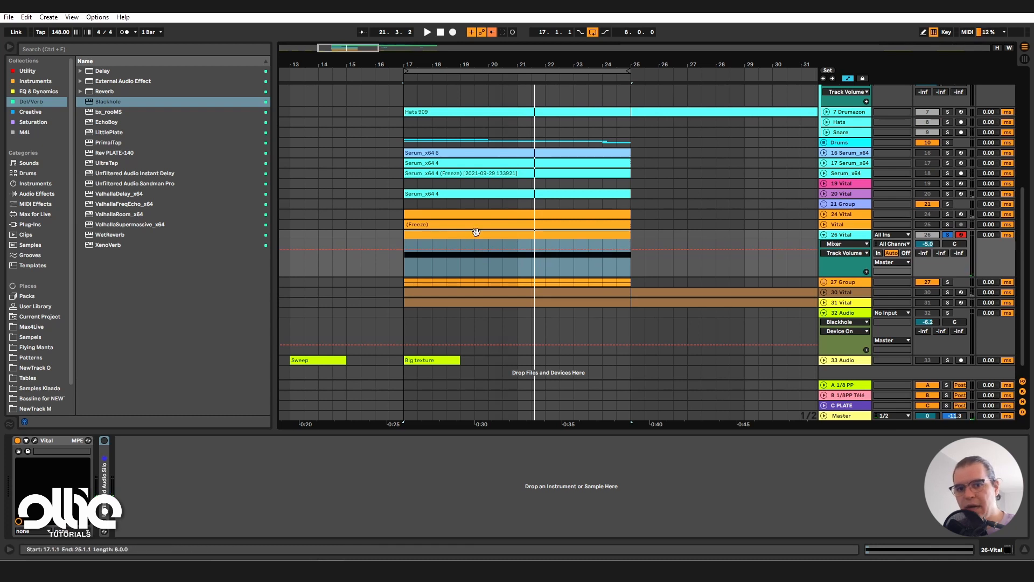
Step: Add Unfiltered Audio Silo after Vital on track 26 and switch off its reverb section
{"action": "left_click", "coordinate": [33, 112]}
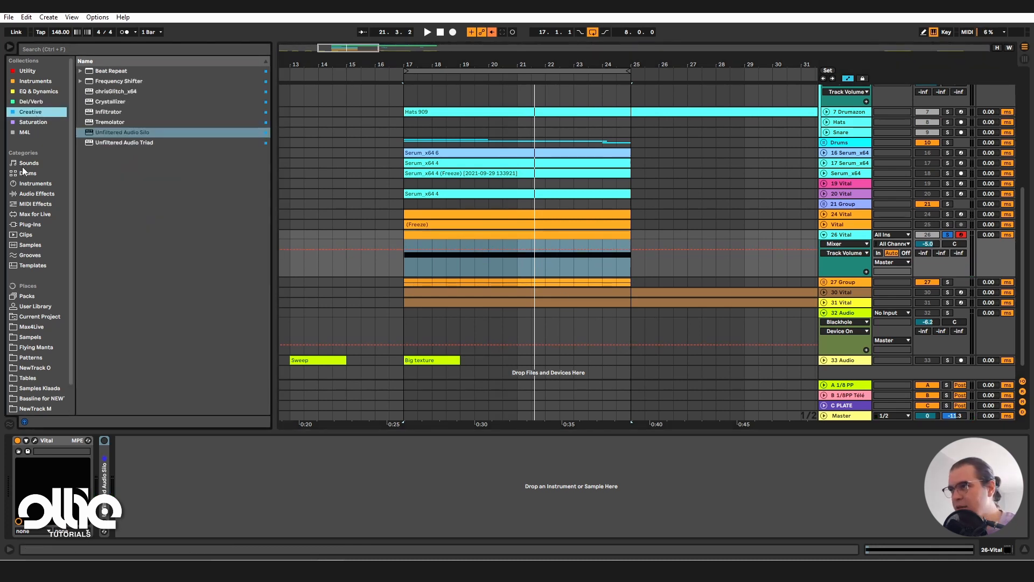
{"action": "left_click_drag", "start_coordinate": [102, 136], "coordinate": [240, 455]}
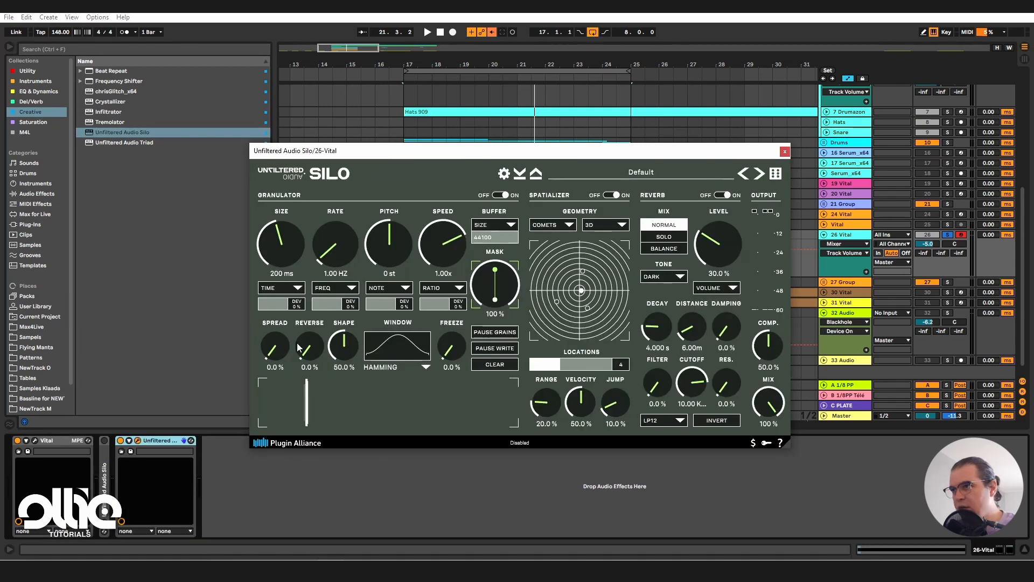
{"action": "left_click_drag", "start_coordinate": [481, 155], "coordinate": [490, 185]}
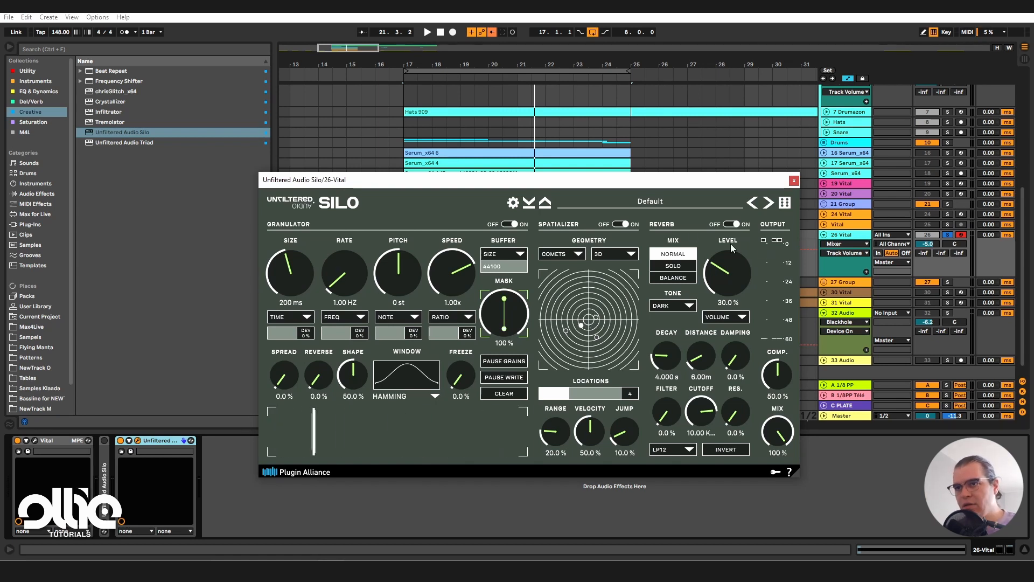
{"action": "left_click", "coordinate": [733, 225]}
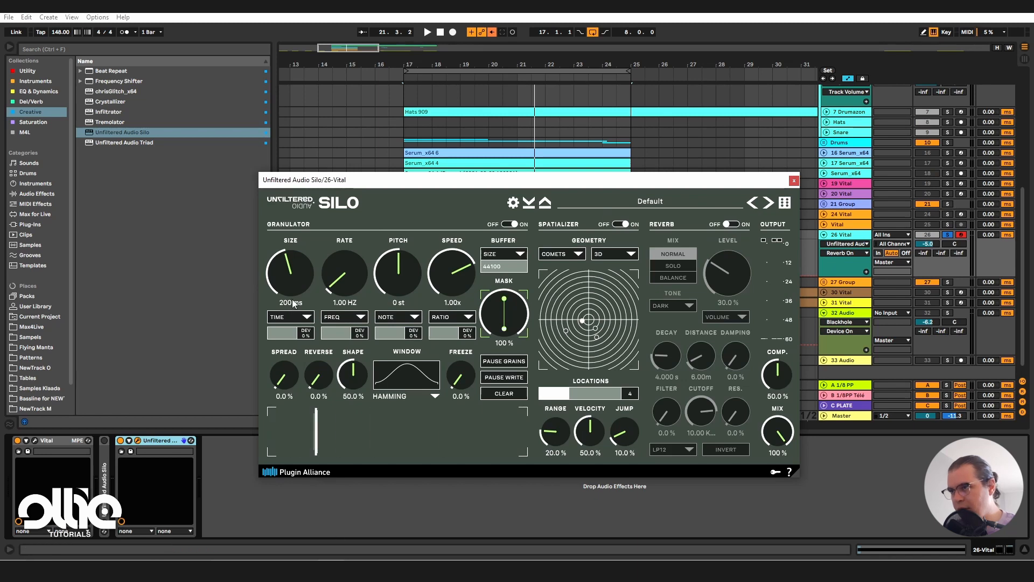
Step: Set Silo's grain size to 173 ms, rate to 149 Hz and speed to 0.17x, and change the pitch mode to Tuning
{"action": "left_click_drag", "start_coordinate": [298, 270], "coordinate": [286, 279]}
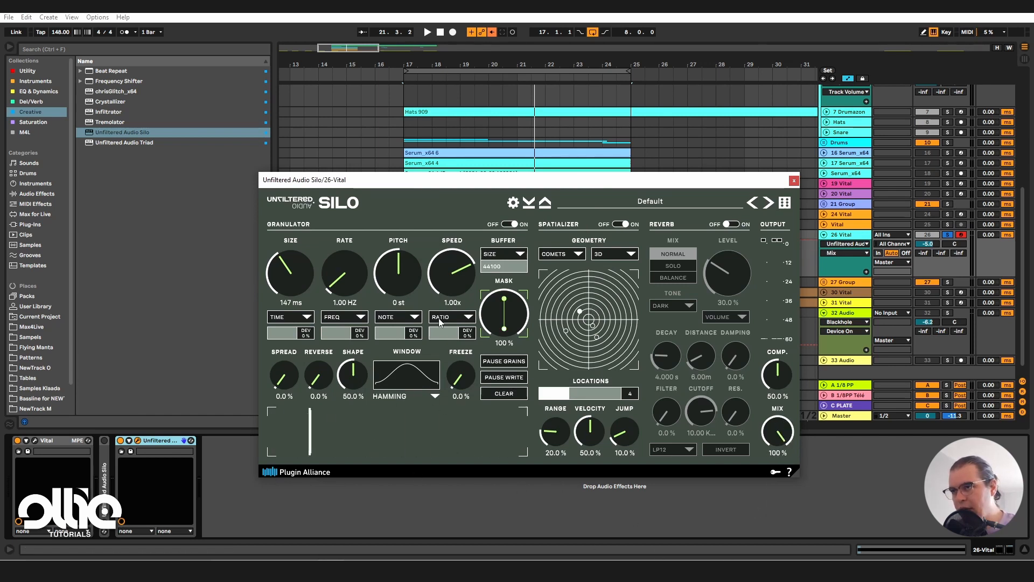
{"action": "left_click_drag", "start_coordinate": [459, 290], "coordinate": [442, 292]}
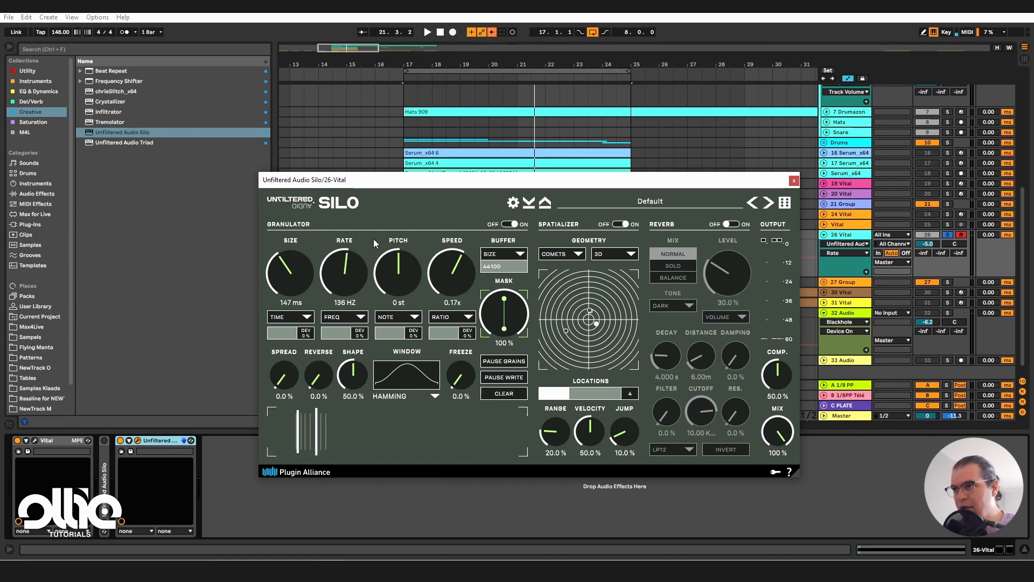
{"action": "left_click_drag", "start_coordinate": [291, 270], "coordinate": [292, 276]}
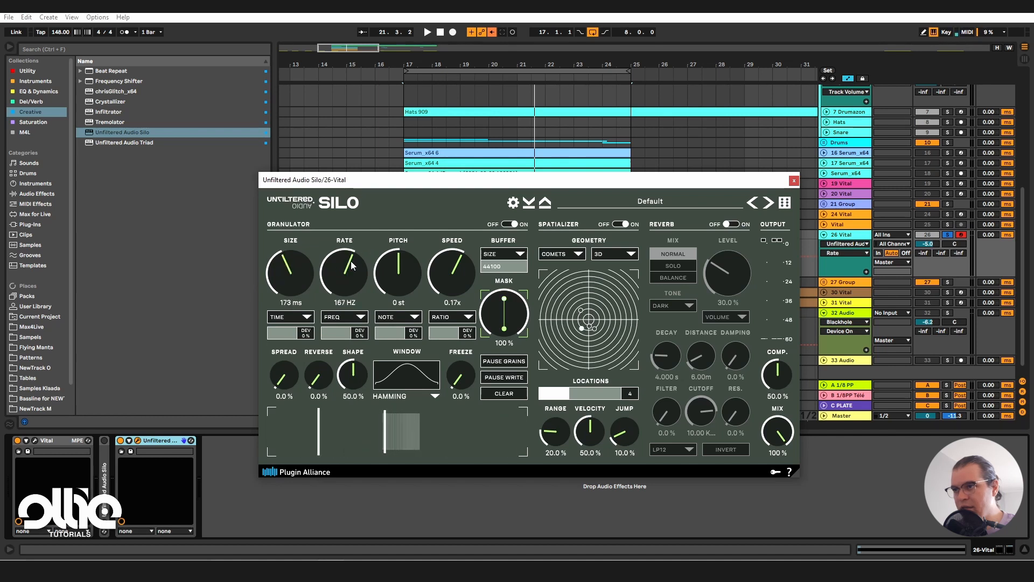
{"action": "left_click_drag", "start_coordinate": [350, 264], "coordinate": [351, 269]}
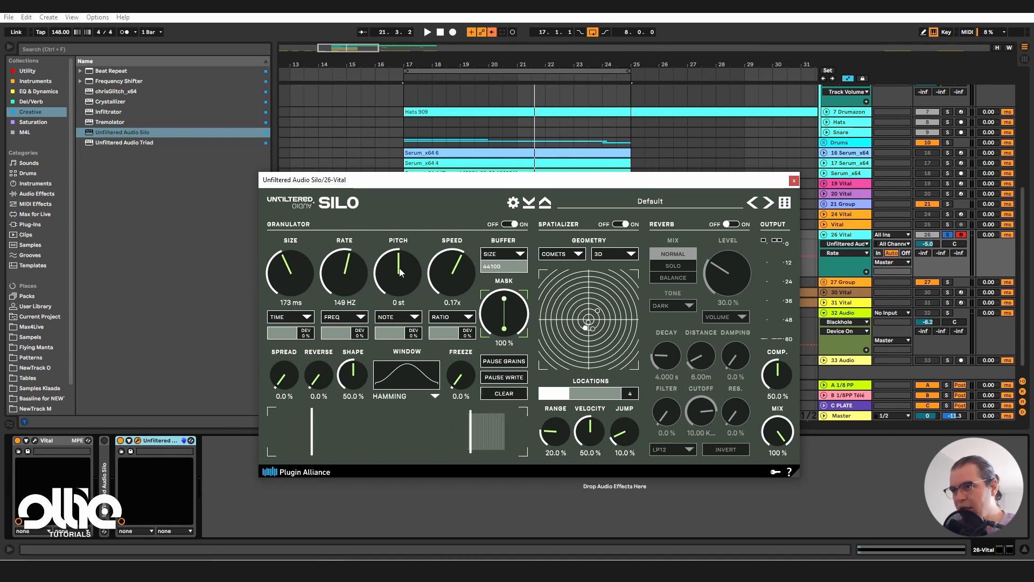
{"action": "left_click", "coordinate": [402, 317]}
{"action": "left_click", "coordinate": [408, 343]}
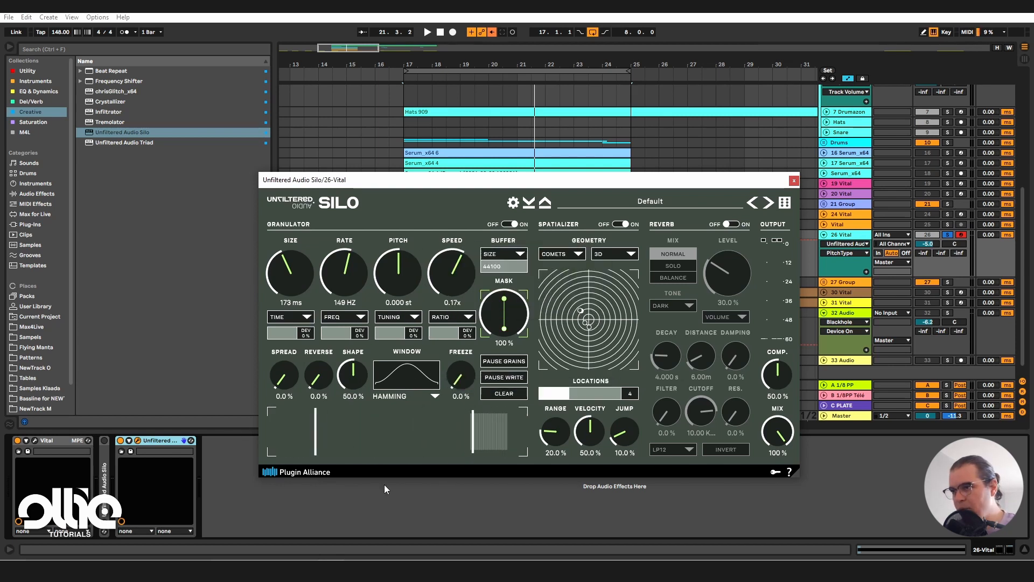
Step: During playback, vary Silo's grain size and rate, raise the speed to 1.70x, and lower the grain shape for a sharper attack
{"action": "key", "text": "space"}
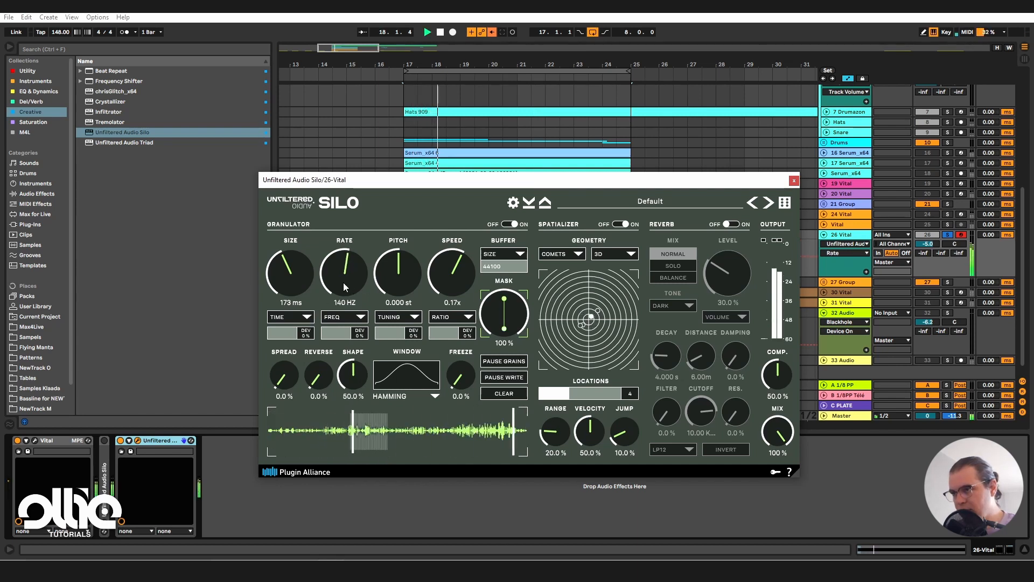
{"action": "mouse_move", "coordinate": [344, 283]}
{"action": "left_mouse_down"}
{"action": "mouse_move", "coordinate": [309, 277]}
{"action": "mouse_move", "coordinate": [336, 291]}
{"action": "left_mouse_up"}
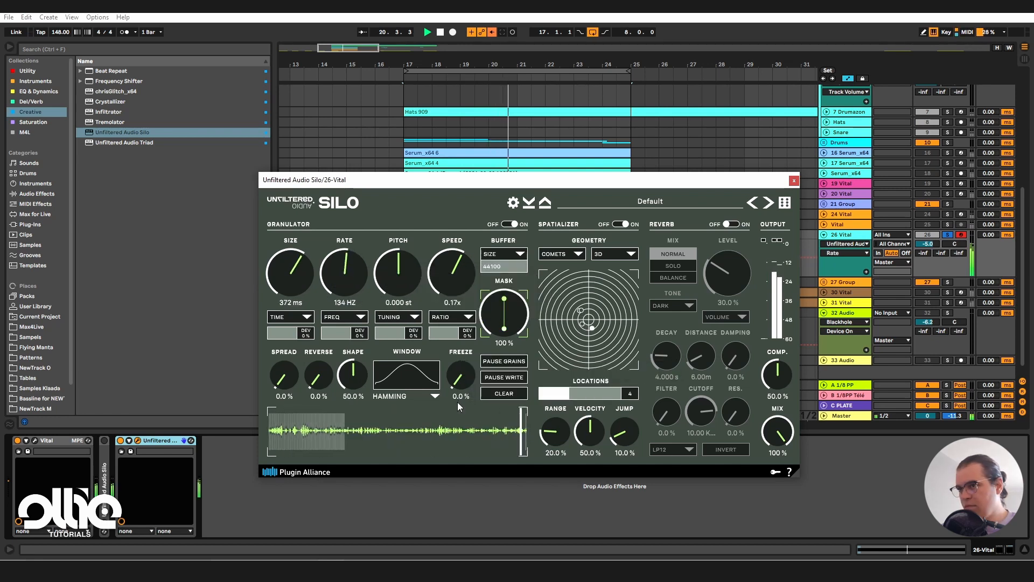
{"action": "left_click_drag", "start_coordinate": [453, 292], "coordinate": [469, 279]}
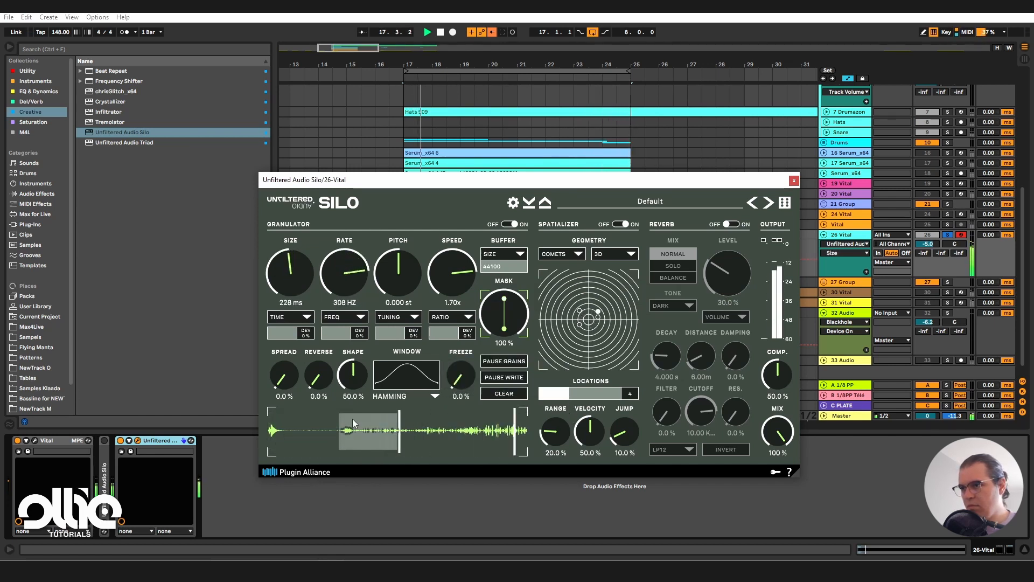
{"action": "left_click_drag", "start_coordinate": [353, 375], "coordinate": [341, 412]}
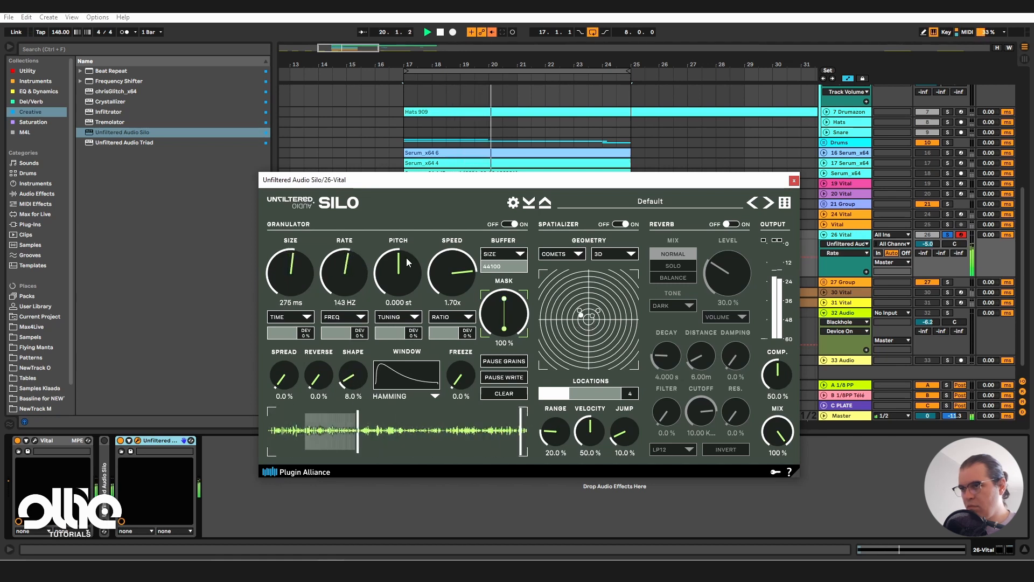
Step: Set Silo's shape to 46.0% and speed to 0.51x, and try lower pitches before resetting pitch to 0.000 st
{"action": "mouse_move", "coordinate": [405, 267]}
{"action": "left_mouse_down"}
{"action": "mouse_move", "coordinate": [411, 259]}
{"action": "mouse_move", "coordinate": [401, 285]}
{"action": "left_mouse_up"}
{"action": "double_click", "coordinate": [400, 285]}
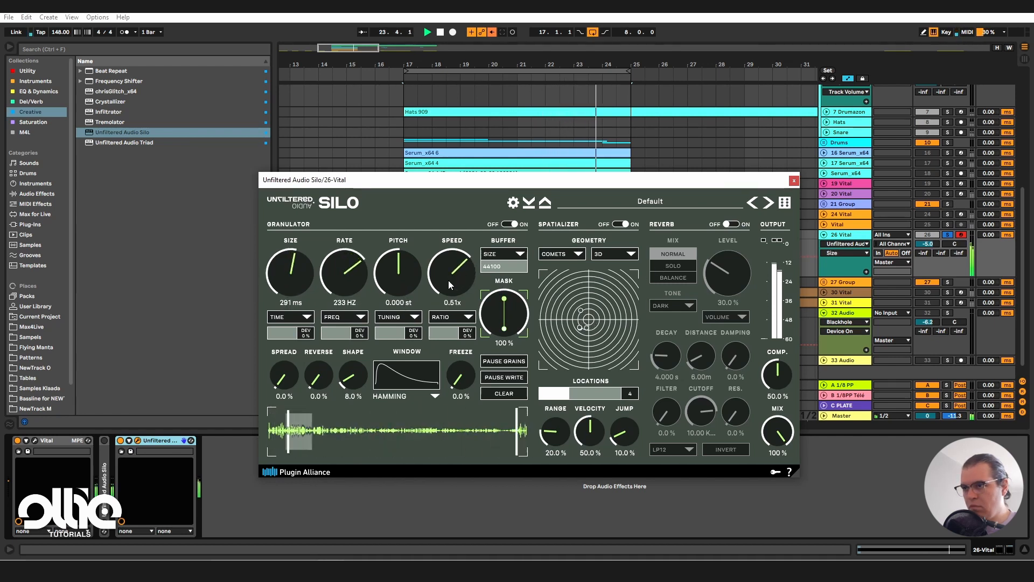
{"action": "left_click_drag", "start_coordinate": [343, 385], "coordinate": [361, 354]}
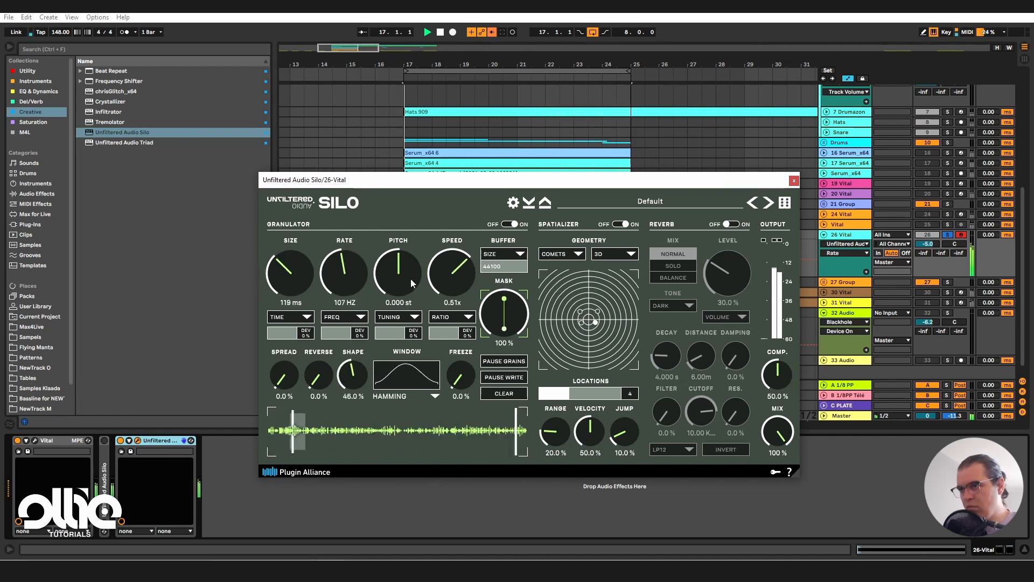
{"action": "mouse_move", "coordinate": [410, 279]}
{"action": "left_mouse_down"}
{"action": "mouse_move", "coordinate": [380, 291]}
{"action": "mouse_move", "coordinate": [396, 279]}
{"action": "left_mouse_up"}
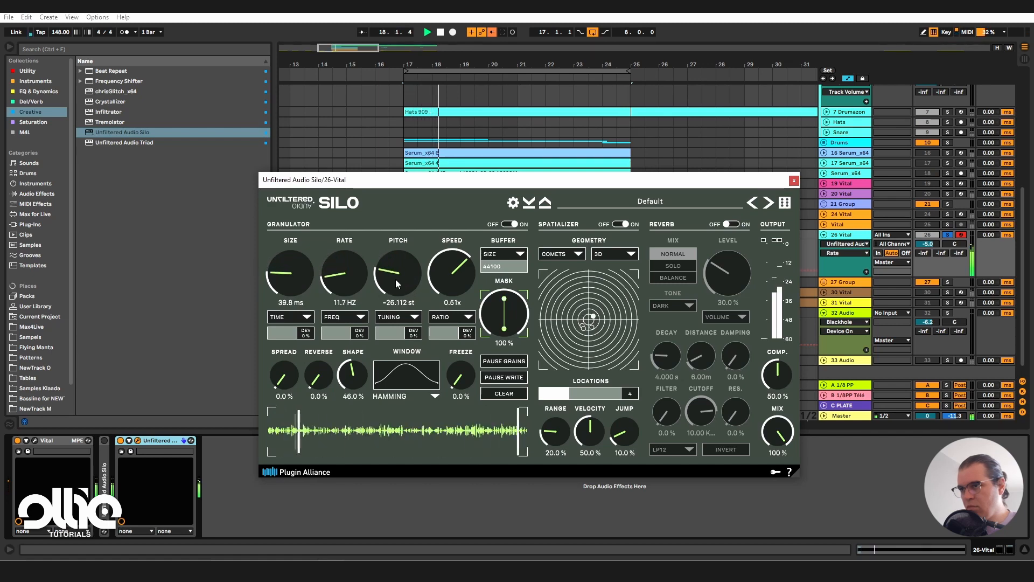
{"action": "double_click", "coordinate": [396, 279]}
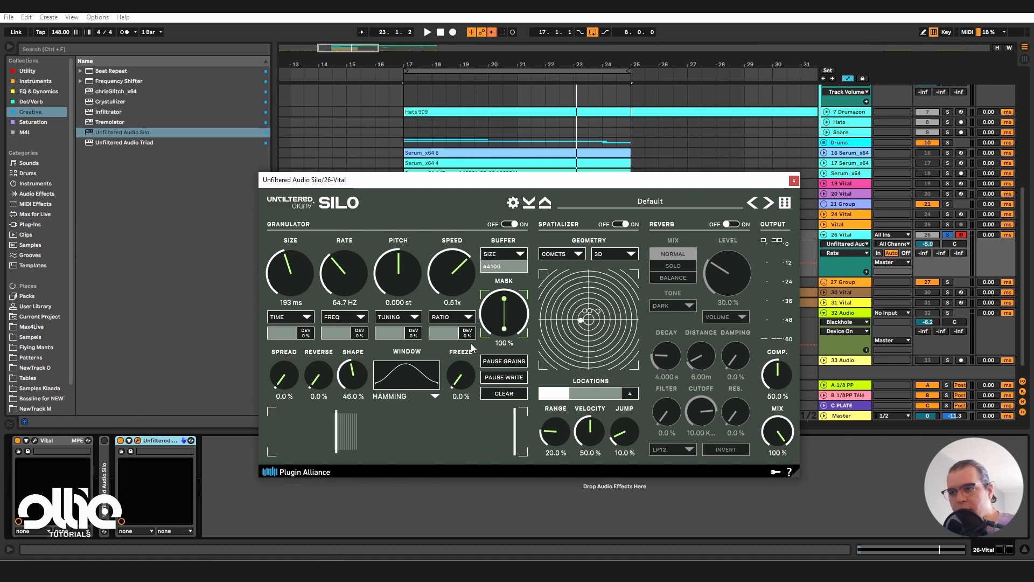
Step: Record arrangement automation of Silo's grain size and rate over the Vital clip starting at bar 17
{"action": "left_click_drag", "start_coordinate": [435, 182], "coordinate": [463, 319]}
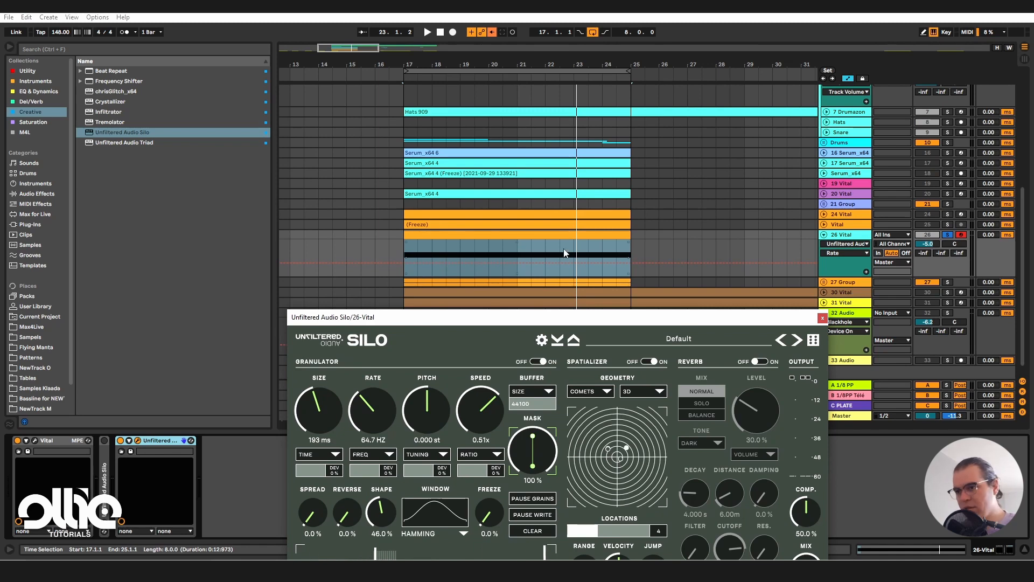
{"action": "left_click_drag", "start_coordinate": [541, 322], "coordinate": [529, 229]}
{"action": "key", "text": "F9"}
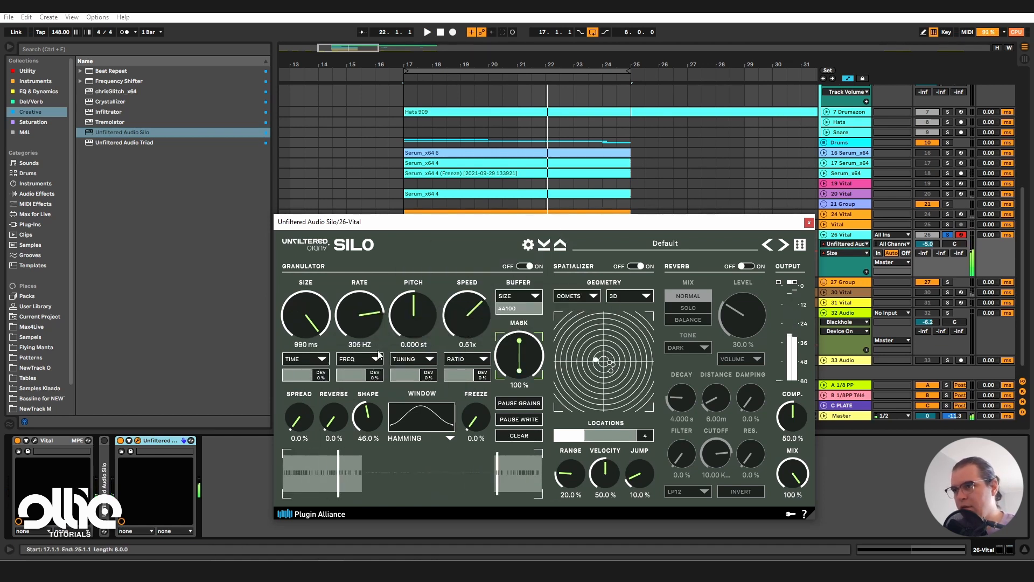
{"action": "left_click_drag", "start_coordinate": [310, 310], "coordinate": [341, 329]}
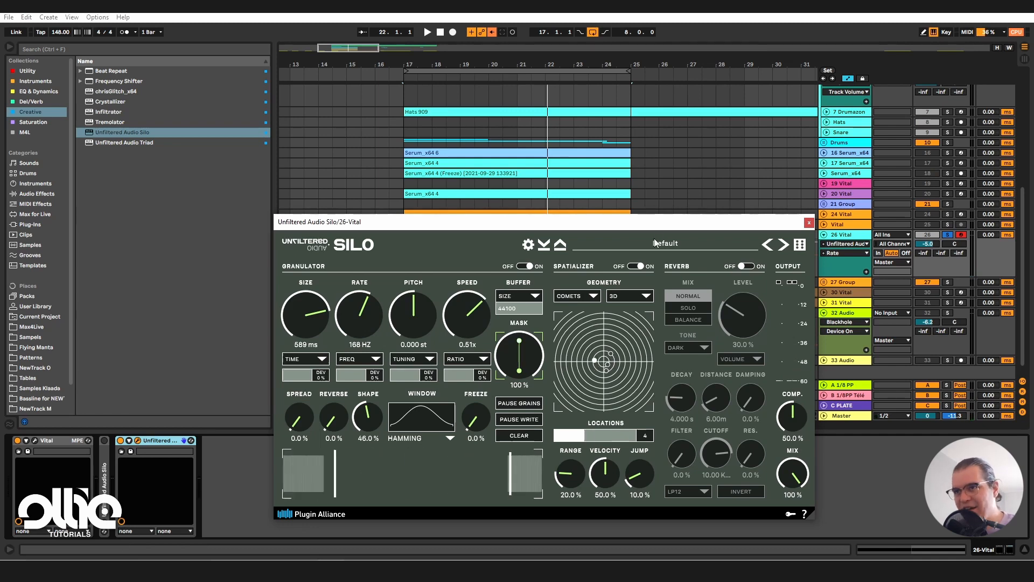
Step: Move Silo's window off the automation lane, unfold the device's parameters, and re-enable automation for Size
{"action": "left_click_drag", "start_coordinate": [655, 222], "coordinate": [805, 411]}
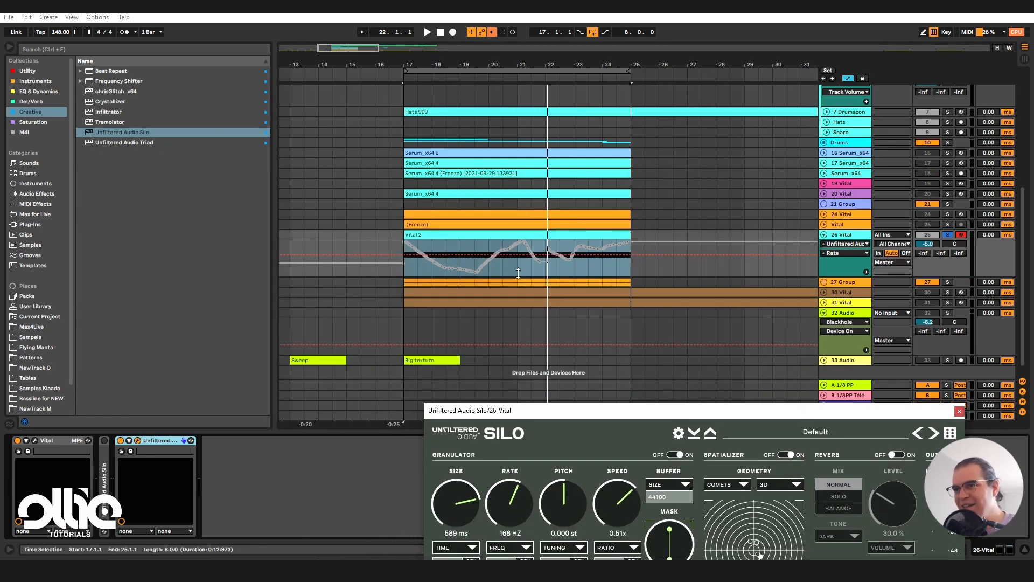
{"action": "left_click", "coordinate": [561, 261]}
{"action": "scroll", "coordinate": [563, 260], "scroll_direction": "up", "scroll_amount": 5}
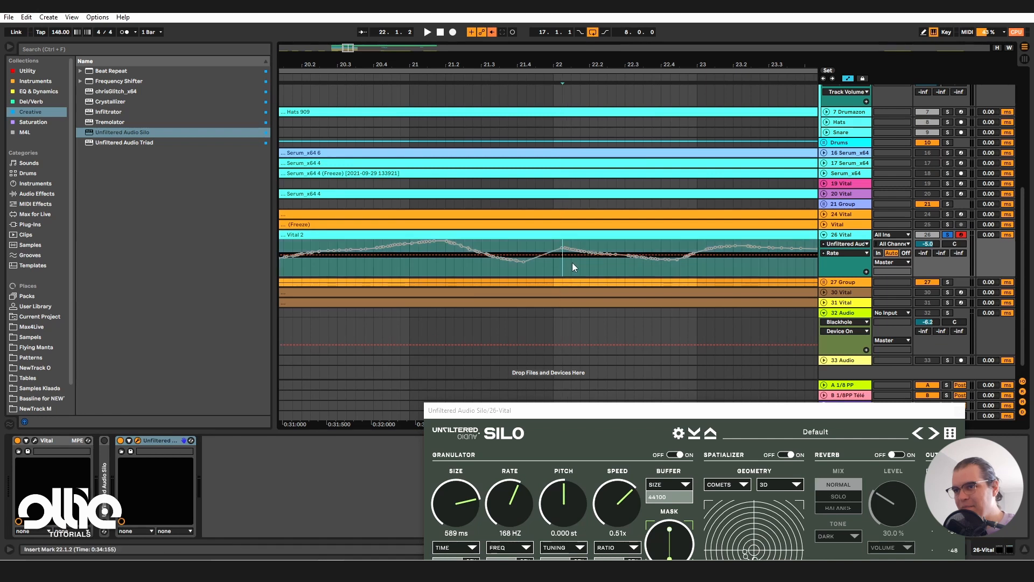
{"action": "left_click", "coordinate": [572, 263]}
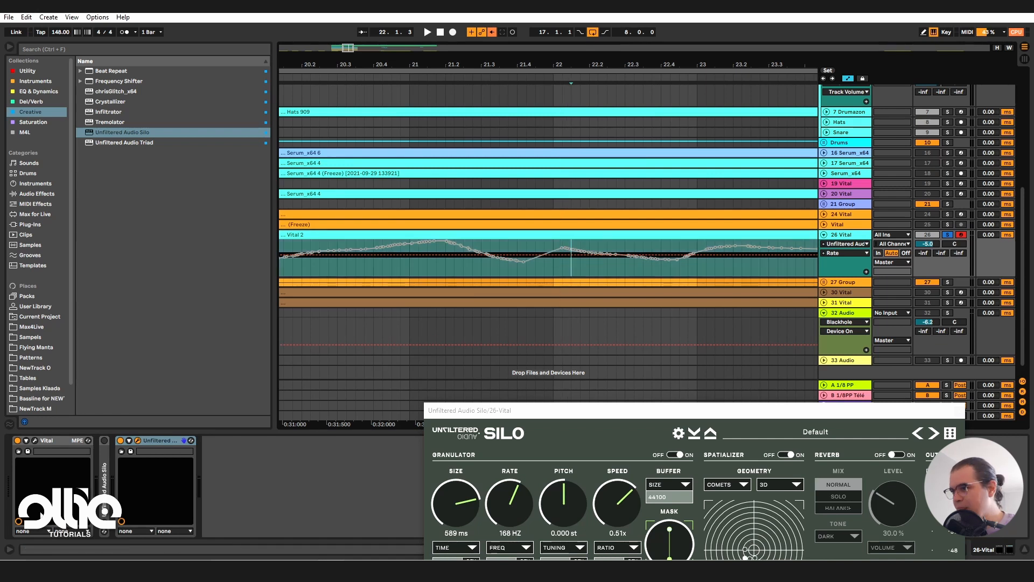
{"action": "left_click", "coordinate": [129, 441]}
{"action": "right_click", "coordinate": [224, 464]}
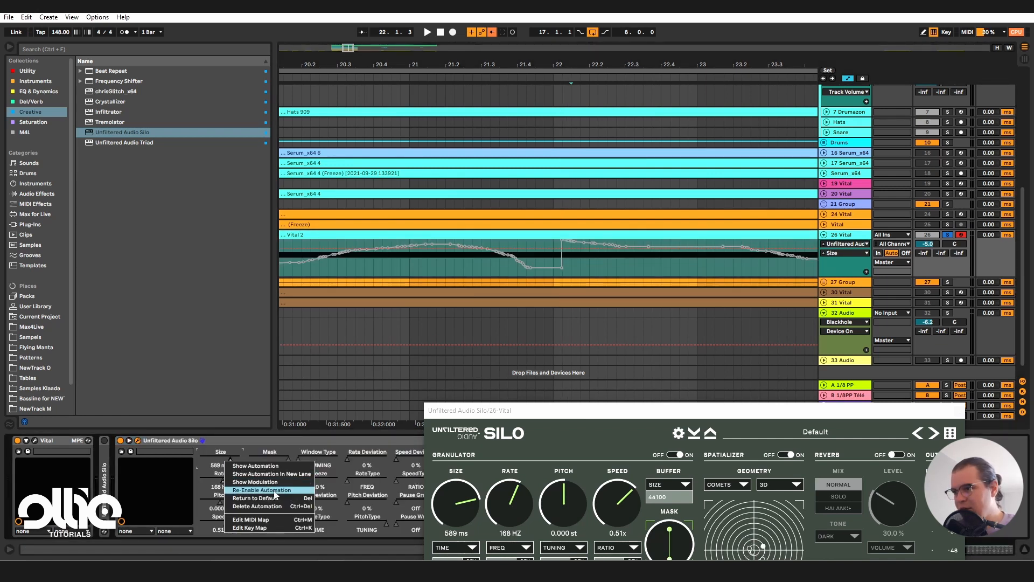
{"action": "left_click", "coordinate": [276, 490]}
Step: Audition the recorded grain size automation from 22.1.1 and again from the loop start at bar 17
{"action": "left_click", "coordinate": [560, 268]}
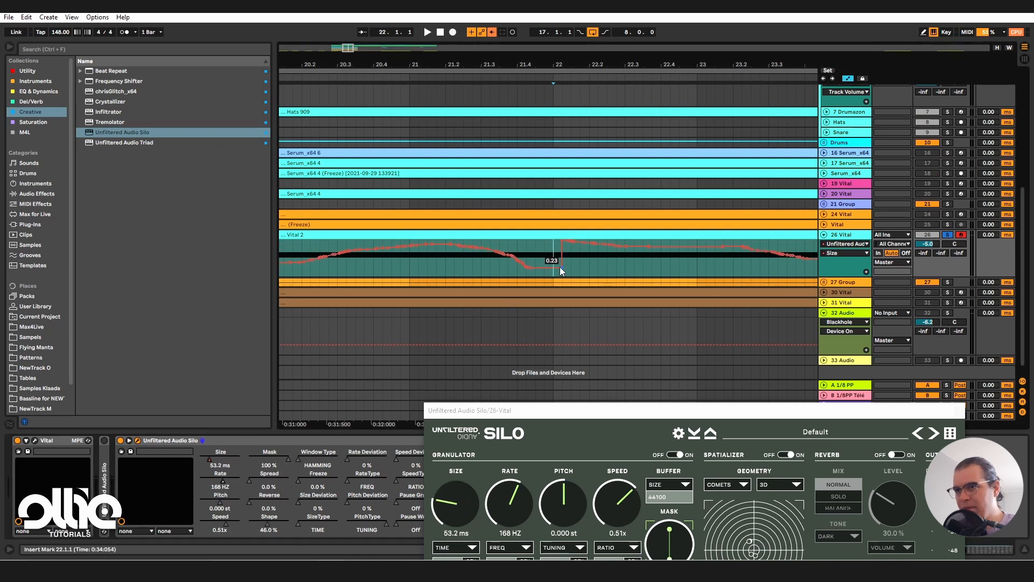
{"action": "key", "text": "space"}
{"action": "scroll", "coordinate": [561, 265], "scroll_direction": "down", "scroll_amount": 5}
{"action": "key", "text": "space"}
{"action": "left_click", "coordinate": [499, 239]}
{"action": "key", "text": "space"}
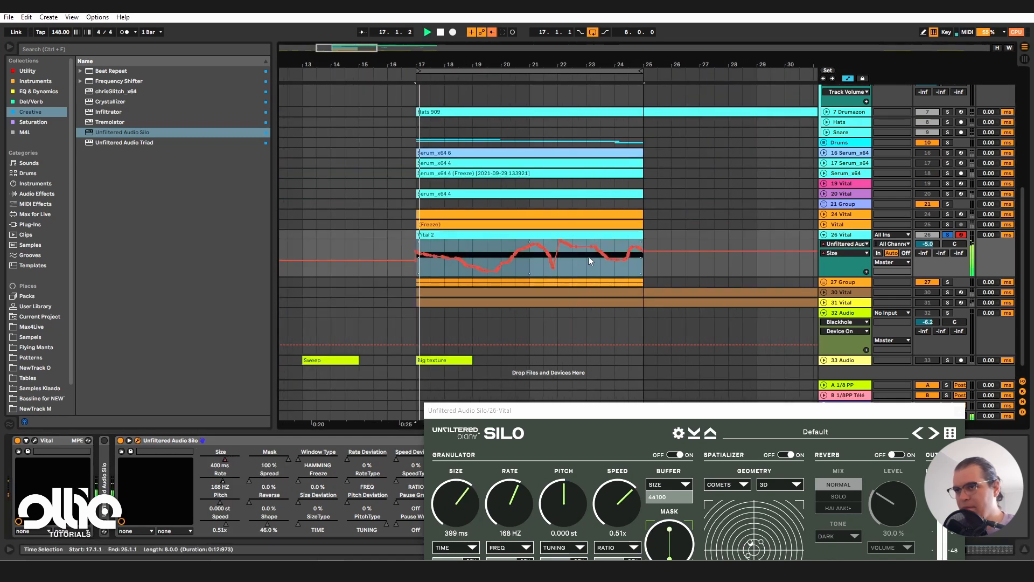
Step: Lower Vital track 26's volume to -7.5 dB and, during playback, set Silo's pitch to -13.056 st and speed to 1.11x
{"action": "left_click", "coordinate": [245, 511]}
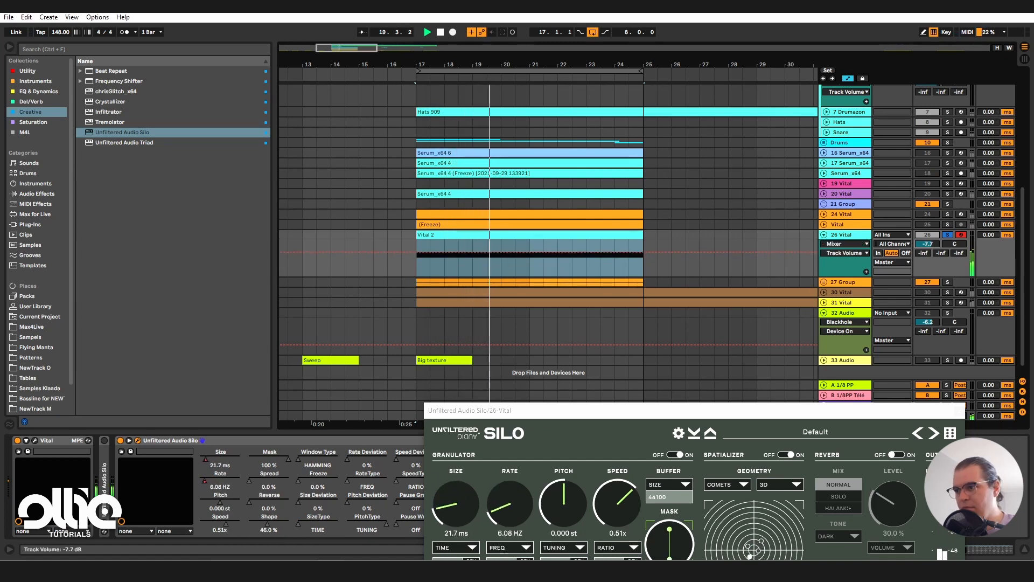
{"action": "left_click_drag", "start_coordinate": [577, 412], "coordinate": [565, 214]}
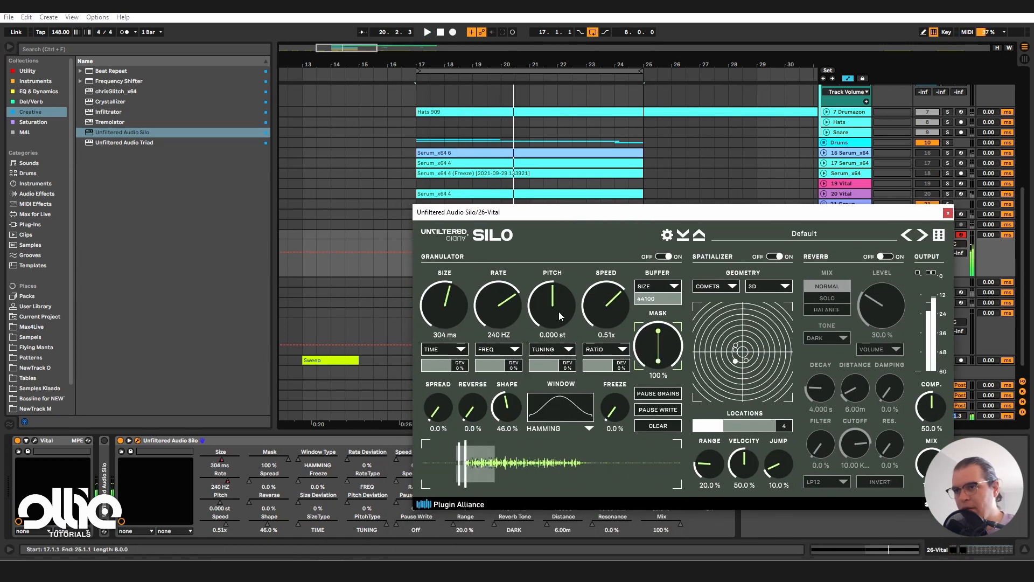
{"action": "key", "text": "space"}
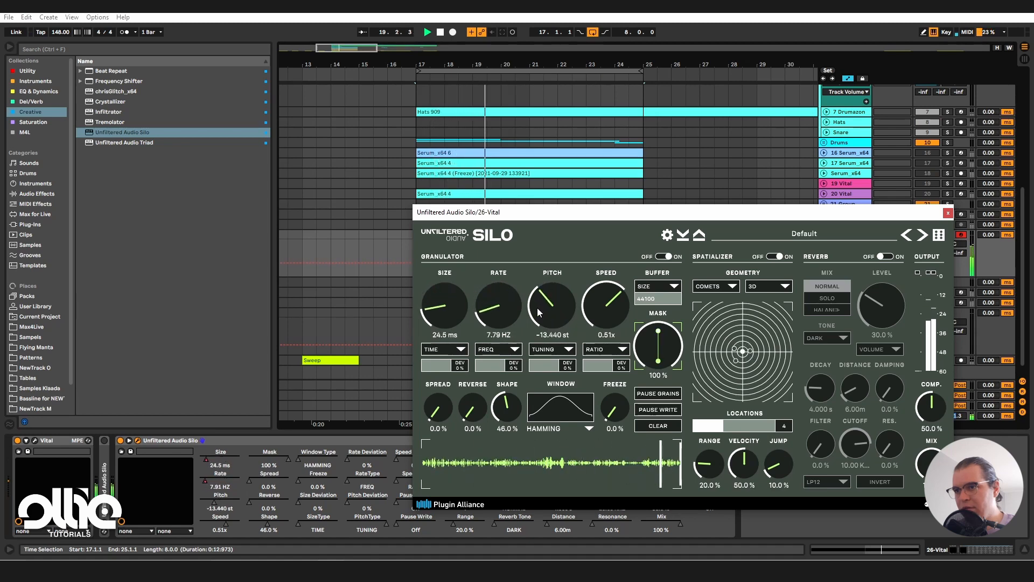
{"action": "left_click_drag", "start_coordinate": [634, 219], "coordinate": [565, 329]}
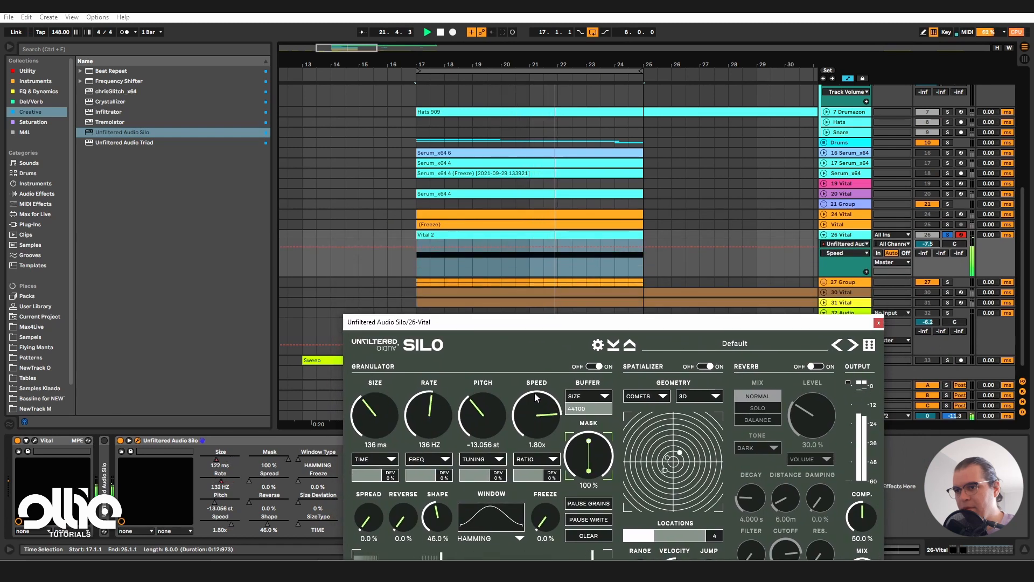
{"action": "mouse_move", "coordinate": [534, 410]}
{"action": "left_mouse_down"}
{"action": "mouse_move", "coordinate": [535, 425]}
{"action": "mouse_move", "coordinate": [539, 409]}
{"action": "left_mouse_up"}
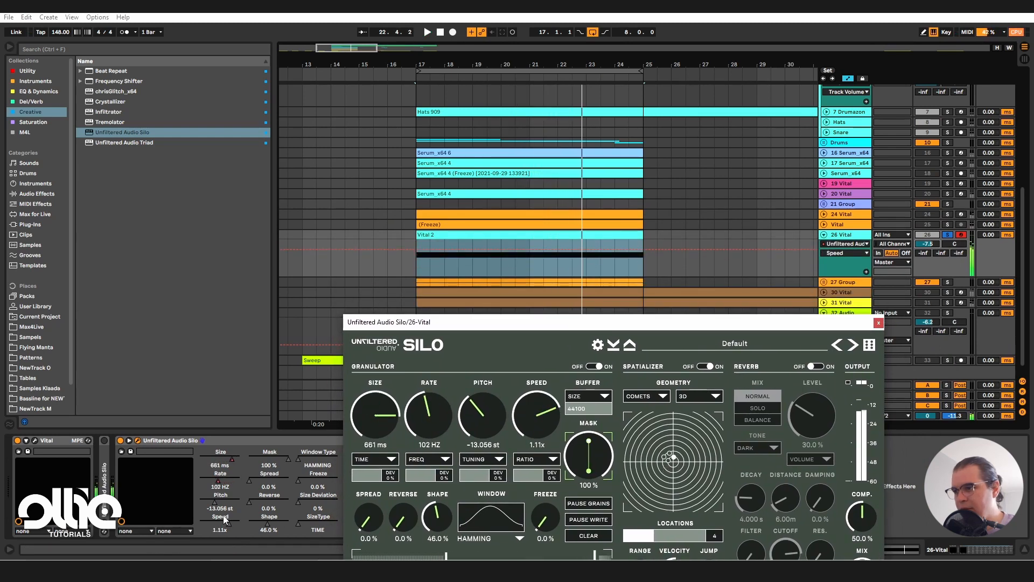
Step: Move Silo's window aside, set its speed to 1.74x, and place the insert marker at 17.1.1 in the Speed automation lane
{"action": "left_click_drag", "start_coordinate": [623, 327], "coordinate": [876, 303]}
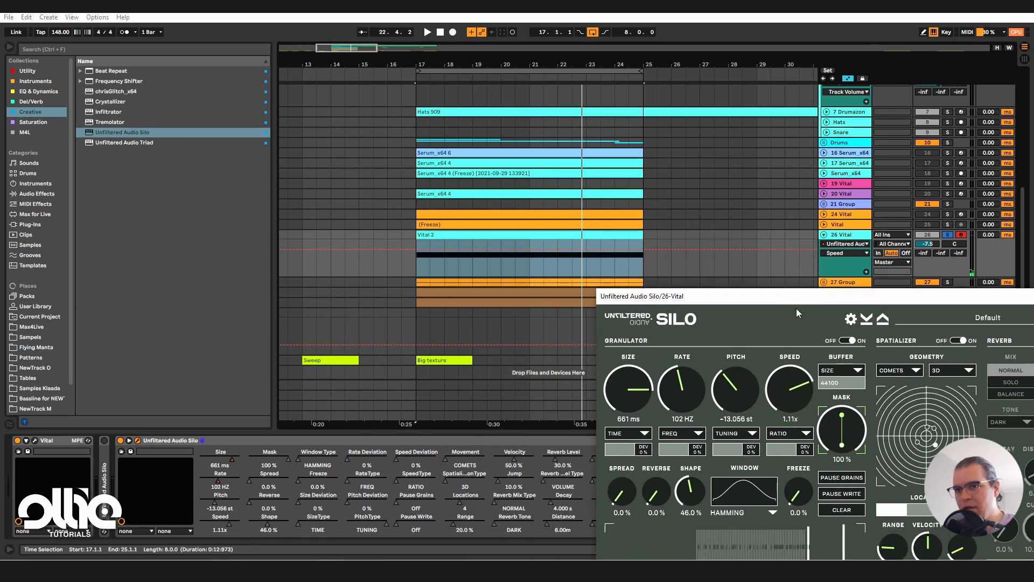
{"action": "left_click_drag", "start_coordinate": [787, 302], "coordinate": [898, 273]}
{"action": "left_click_drag", "start_coordinate": [903, 372], "coordinate": [916, 334]}
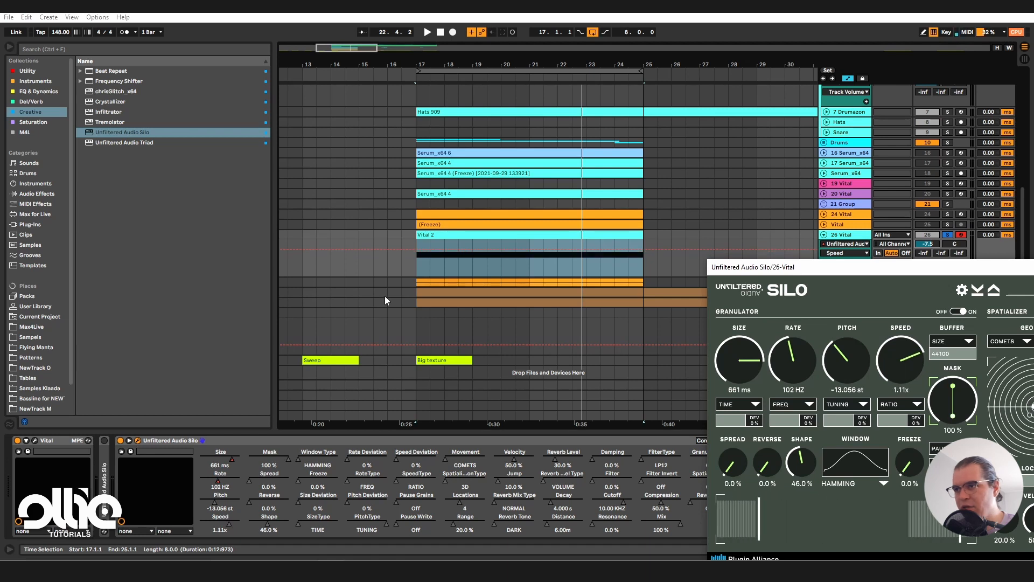
{"action": "left_click", "coordinate": [420, 250]}
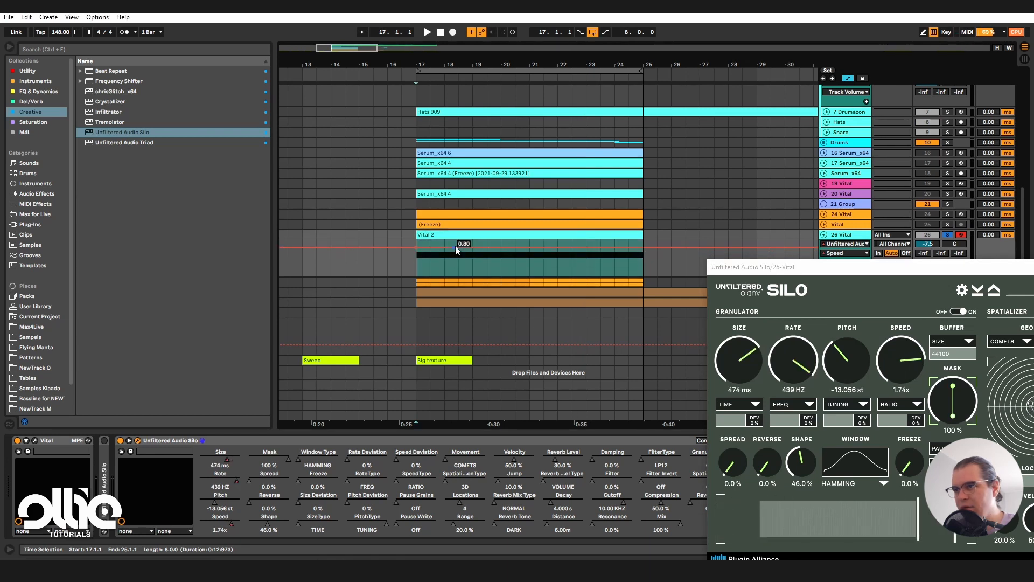
{"action": "left_click", "coordinate": [415, 257]}
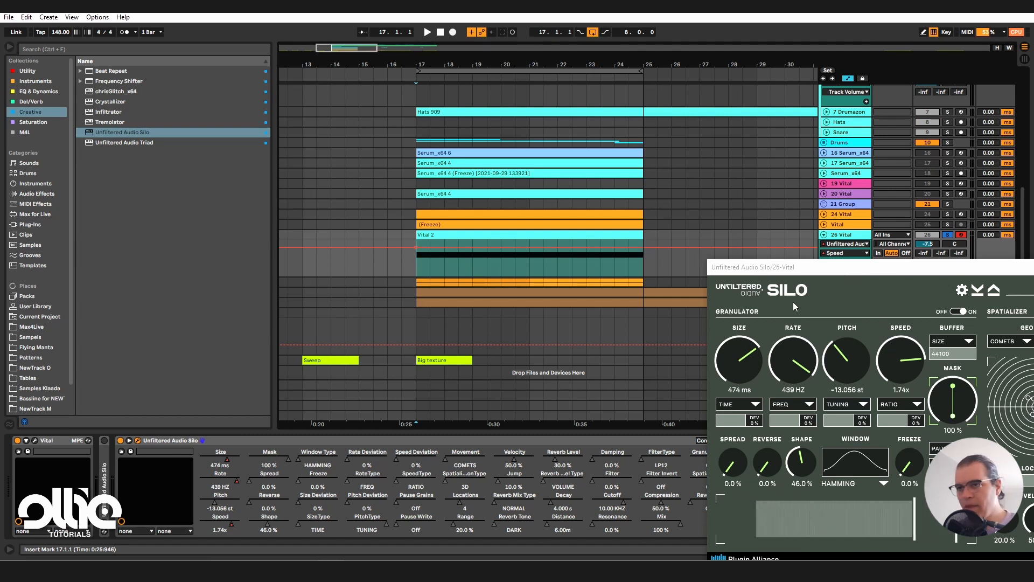
Step: Record Speed automation for Silo across the bar 17 to 25 loop by moving the speed control during playback
{"action": "key", "text": "F9"}
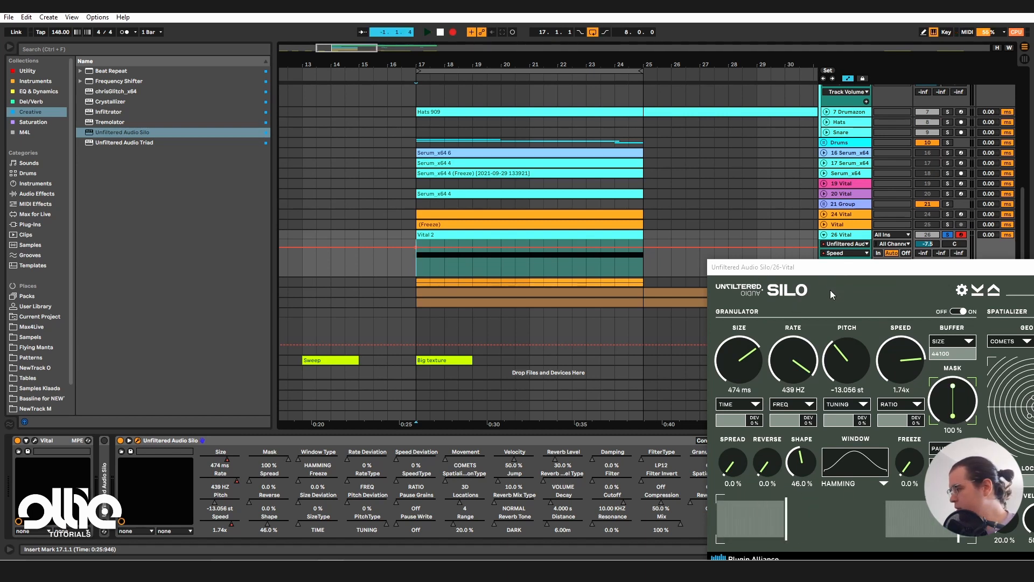
{"action": "left_click_drag", "start_coordinate": [830, 290], "coordinate": [810, 325]}
{"action": "key", "text": "space"}
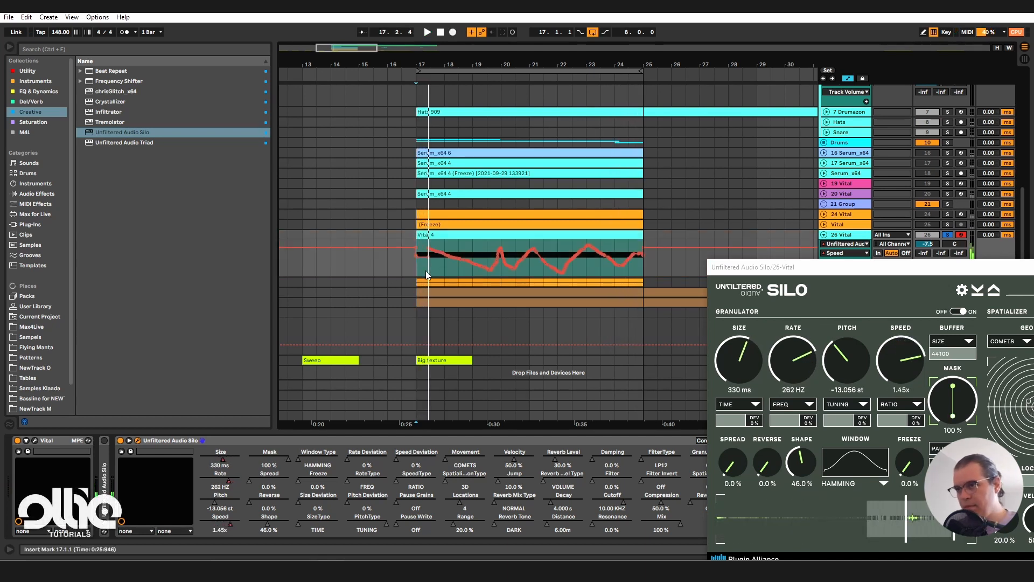
Step: Remove the dip in the recorded Speed automation between 17.1.1 and 17.3.1 on track 26
{"action": "left_click_drag", "start_coordinate": [425, 261], "coordinate": [421, 265]}
{"action": "scroll", "coordinate": [422, 260], "scroll_direction": "up", "scroll_amount": 2}
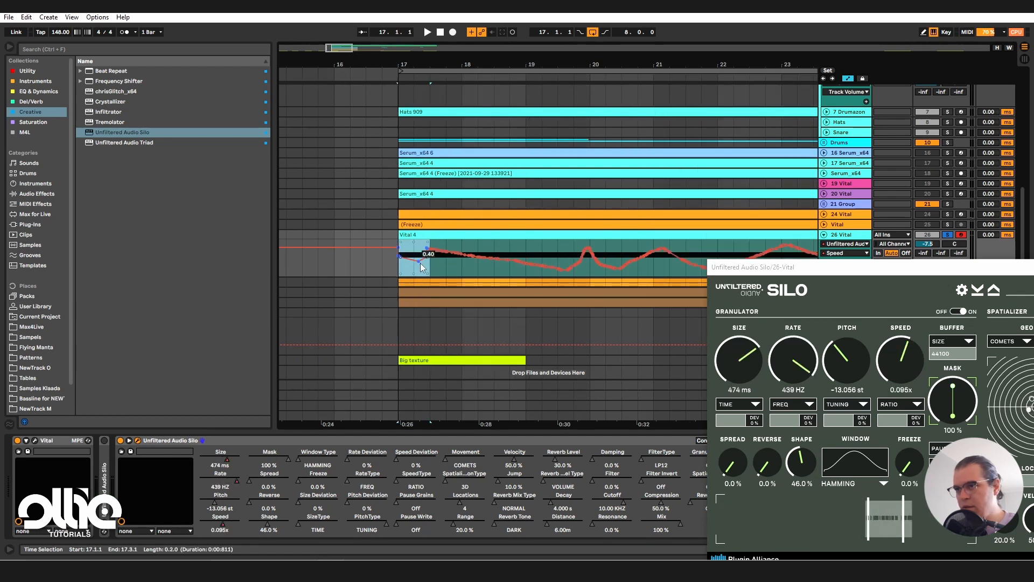
{"action": "key", "text": "ctrl+z"}
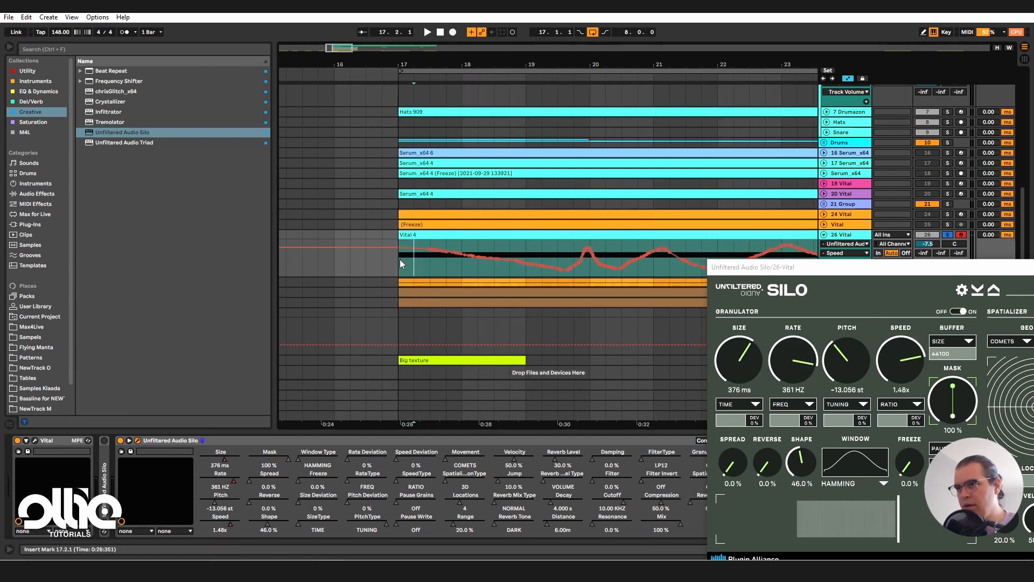
Step: During playback from 17.1.1, reset Silo's pitch to 0.000 st and move its window so all sections are visible
{"action": "key", "text": "space"}
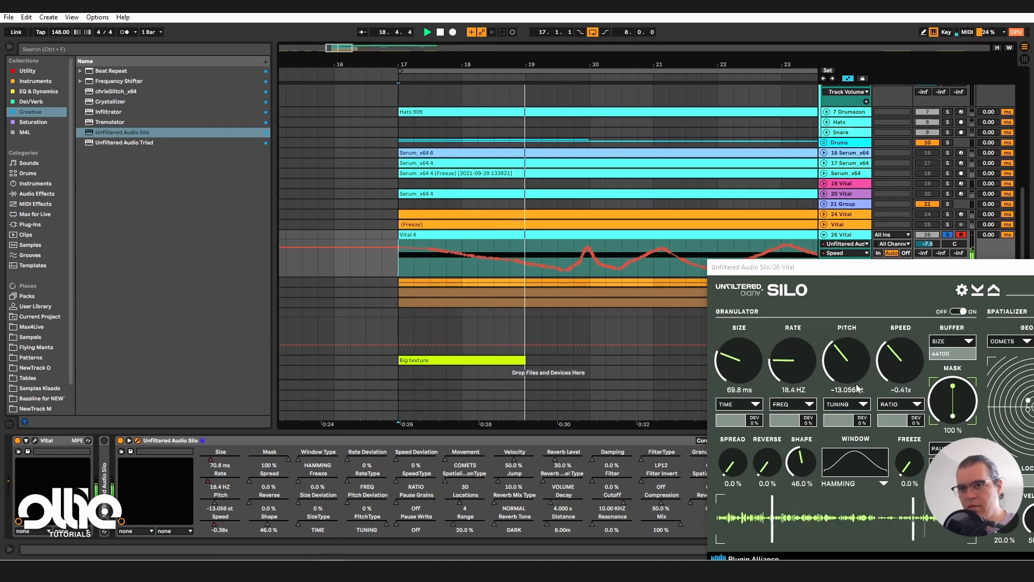
{"action": "double_click", "coordinate": [854, 369]}
{"action": "left_click_drag", "start_coordinate": [866, 271], "coordinate": [369, 146]}
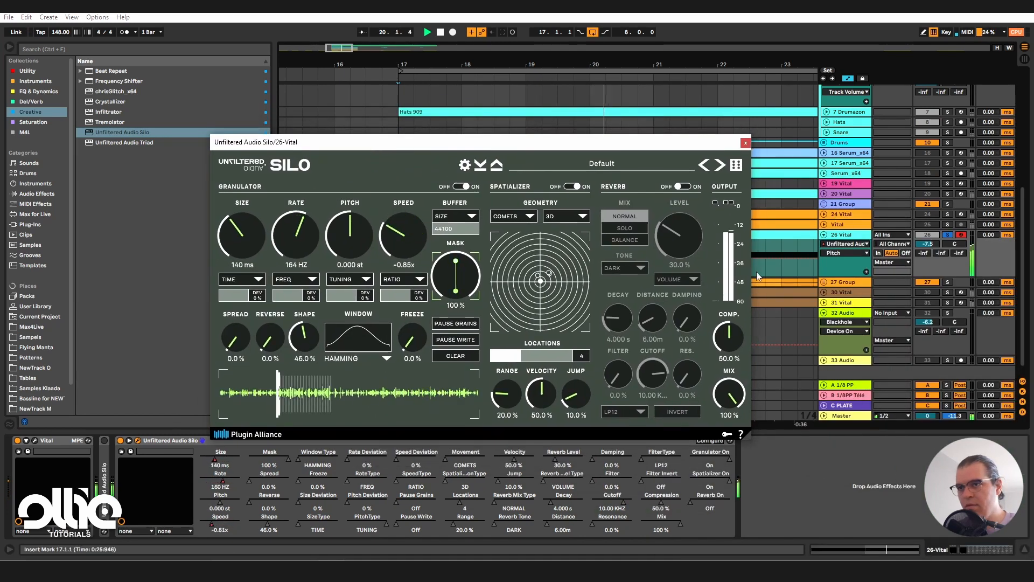
Step: Move Silo's window lower over the arrangement and turn on its reverb section
{"action": "scroll", "coordinate": [776, 281], "scroll_direction": "down", "scroll_amount": 5}
{"action": "left_click_drag", "start_coordinate": [543, 143], "coordinate": [564, 197]}
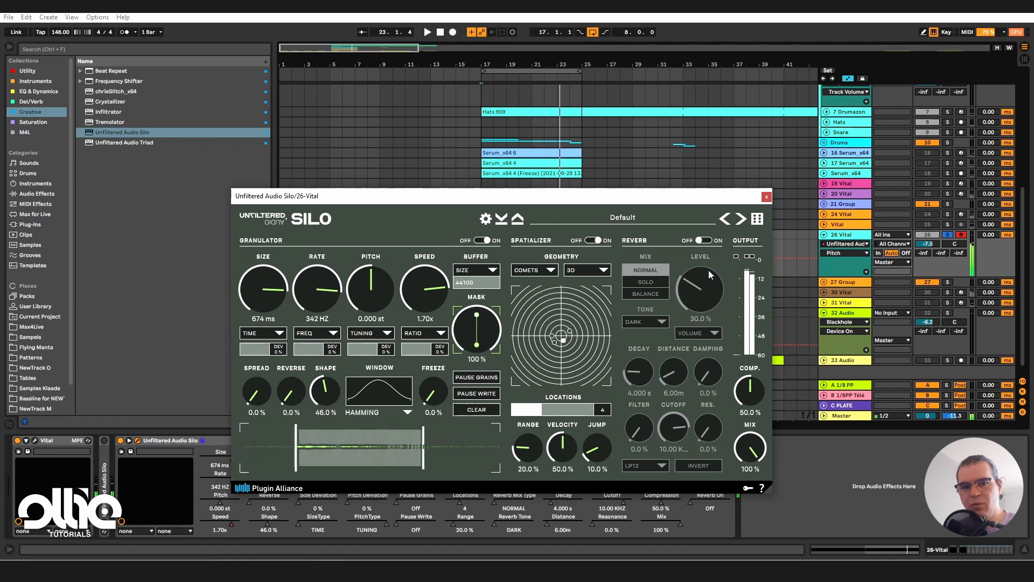
{"action": "left_click", "coordinate": [700, 240]}
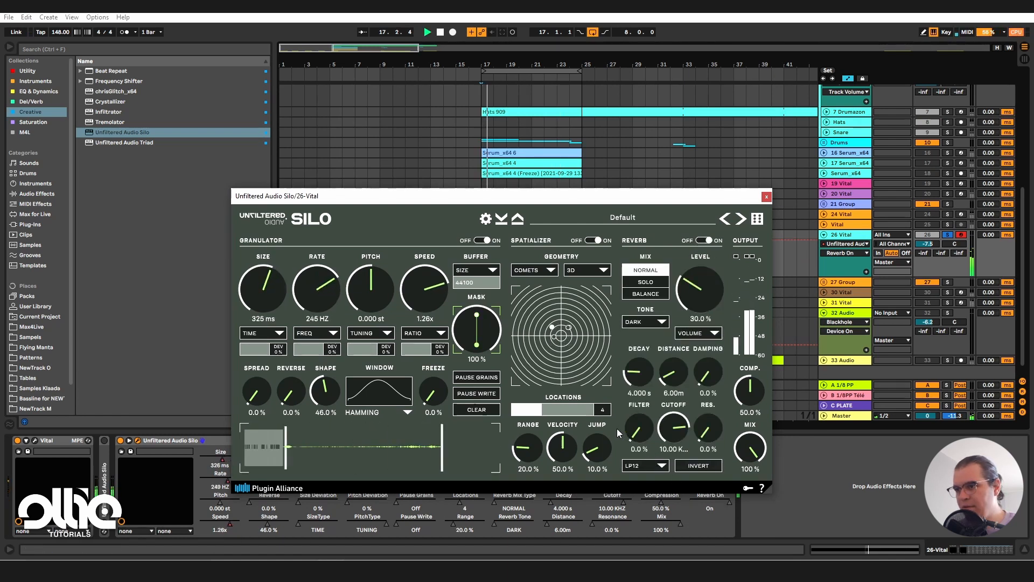
{"action": "key", "text": "space"}
Step: Set Silo's mask to 64.0 %, lower Vital track 26's volume to -8.4 dB, and play the clip from the loop start
{"action": "left_click_drag", "start_coordinate": [476, 340], "coordinate": [473, 362]}
{"action": "left_click_drag", "start_coordinate": [928, 243], "coordinate": [927, 247]}
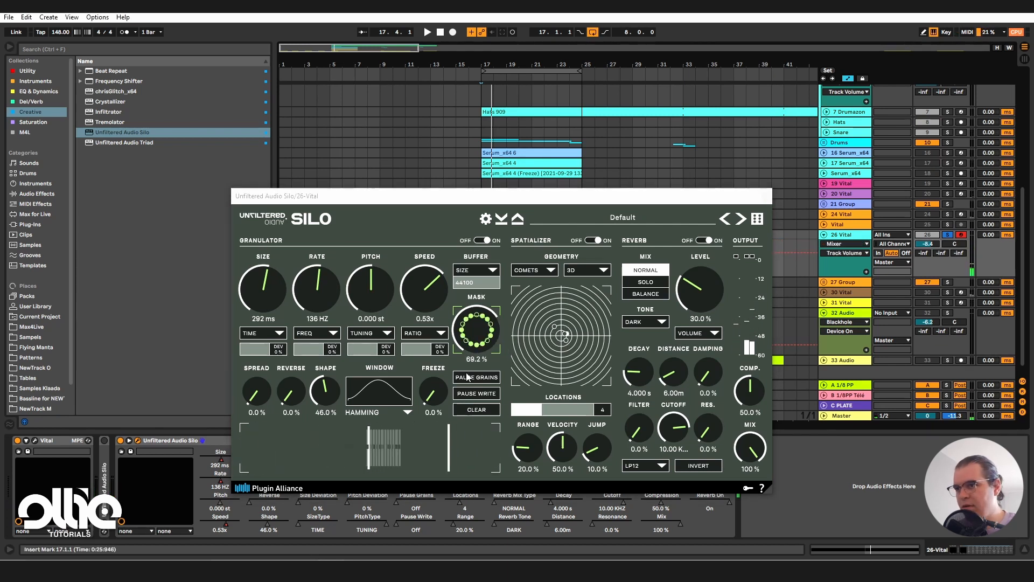
{"action": "left_click_drag", "start_coordinate": [480, 335], "coordinate": [480, 340]}
{"action": "left_click", "coordinate": [477, 409]}
{"action": "key", "text": "space"}
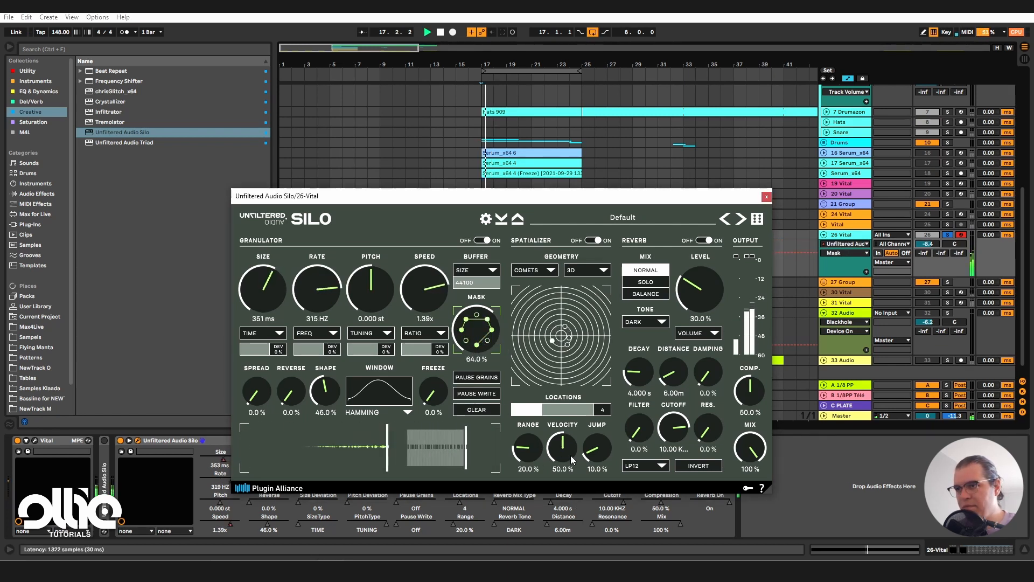
Step: Set the reverb's filter amount to 100 % and its cutoff to 12.7 kHz, and audition the filtered reverb
{"action": "left_click_drag", "start_coordinate": [640, 431], "coordinate": [641, 428]}
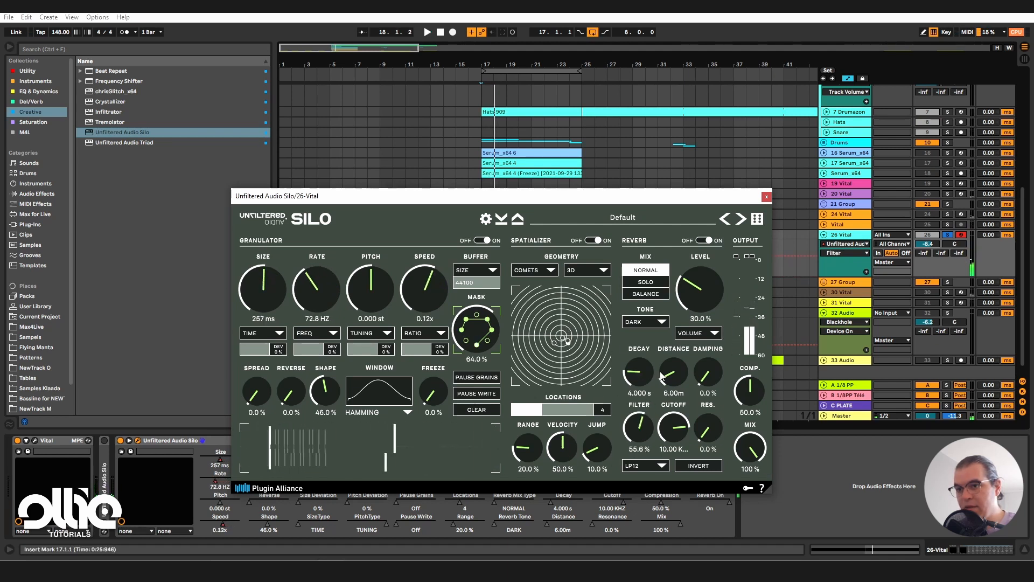
{"action": "left_click_drag", "start_coordinate": [674, 457], "coordinate": [687, 422]}
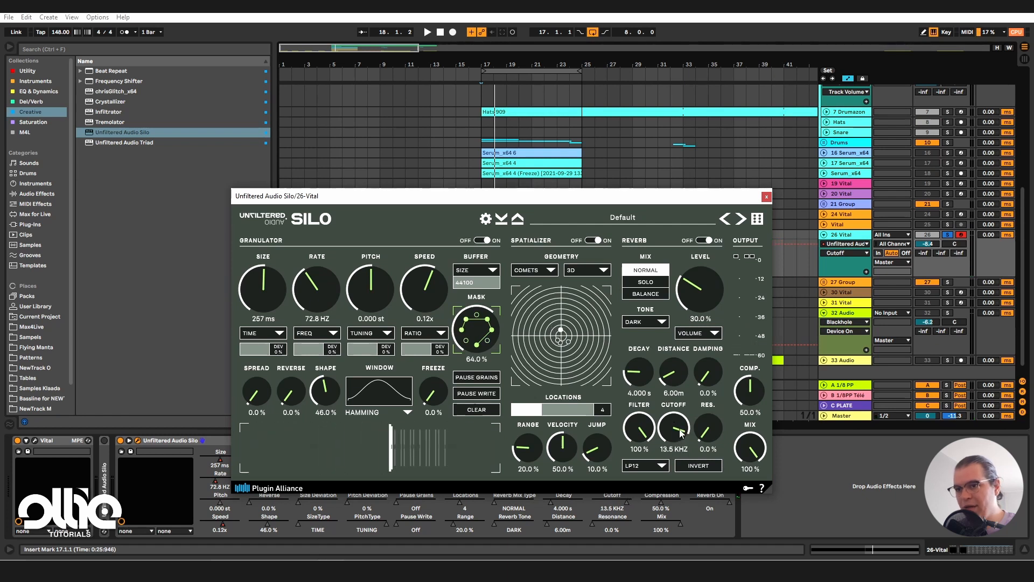
{"action": "key", "text": "space"}
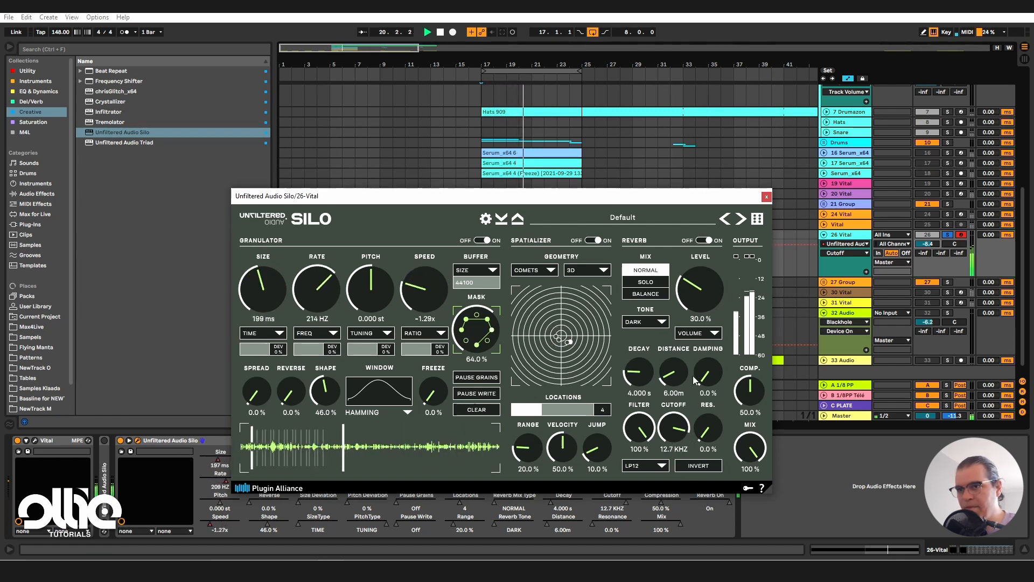
{"action": "key", "text": "space"}
Step: Change the reverb tone to RUSTY and start playback to hear it
{"action": "left_click", "coordinate": [658, 322]}
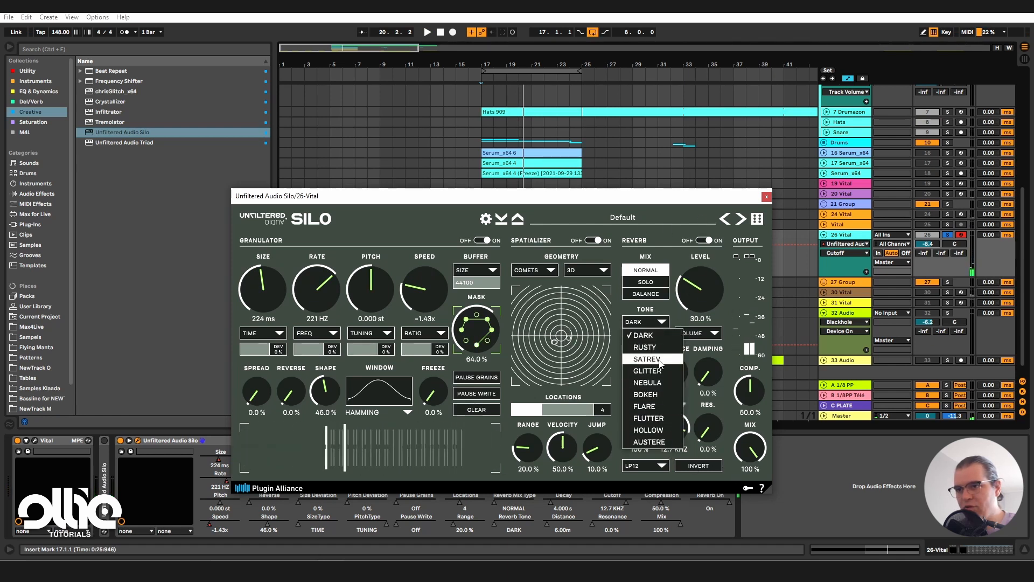
{"action": "left_click", "coordinate": [645, 347]}
{"action": "key", "text": "space"}
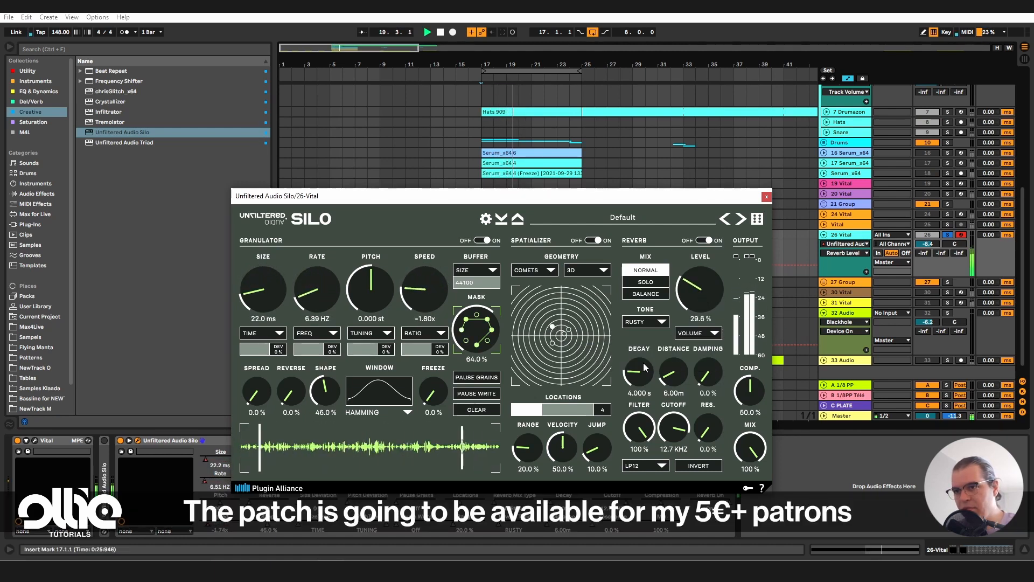
Step: Set the reverb's distance to 8.04 m, decay to 3.443 s, level to 30.4 % and cutoff to 15.8 kHz
{"action": "left_click_drag", "start_coordinate": [643, 363], "coordinate": [671, 373]}
{"action": "left_click_drag", "start_coordinate": [637, 369], "coordinate": [637, 372]}
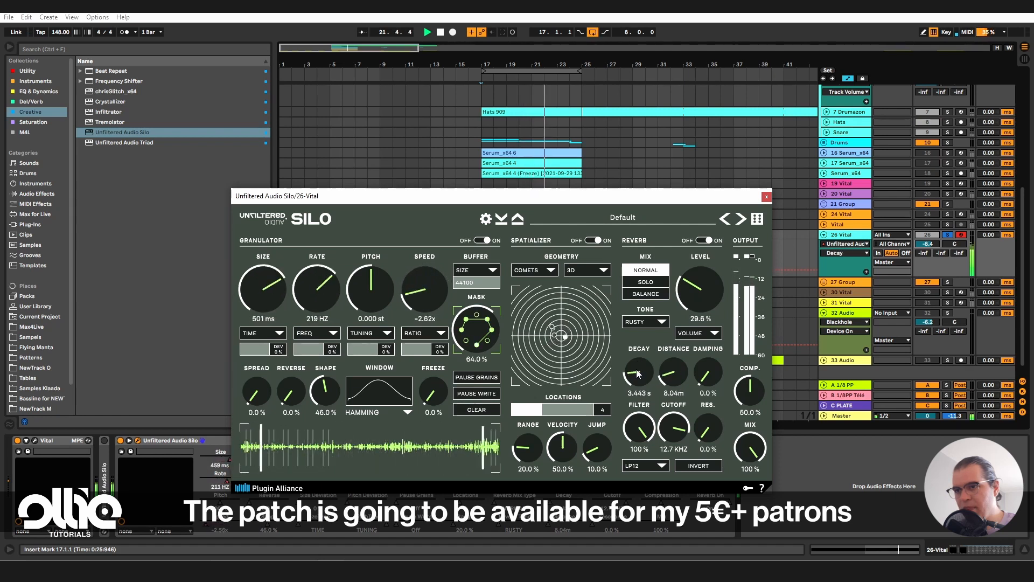
{"action": "left_click_drag", "start_coordinate": [686, 309], "coordinate": [699, 296]}
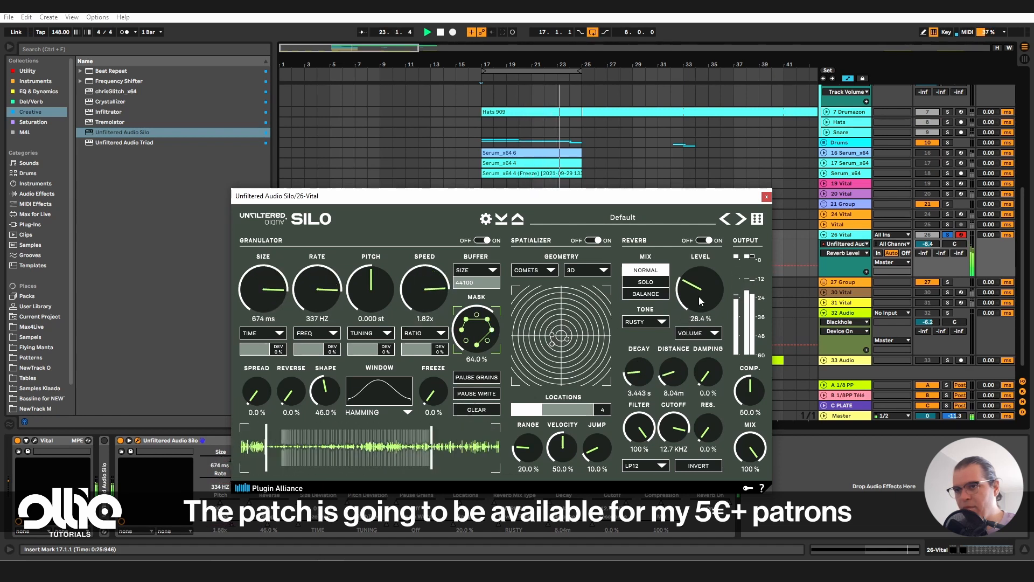
{"action": "left_click_drag", "start_coordinate": [681, 435], "coordinate": [682, 427]}
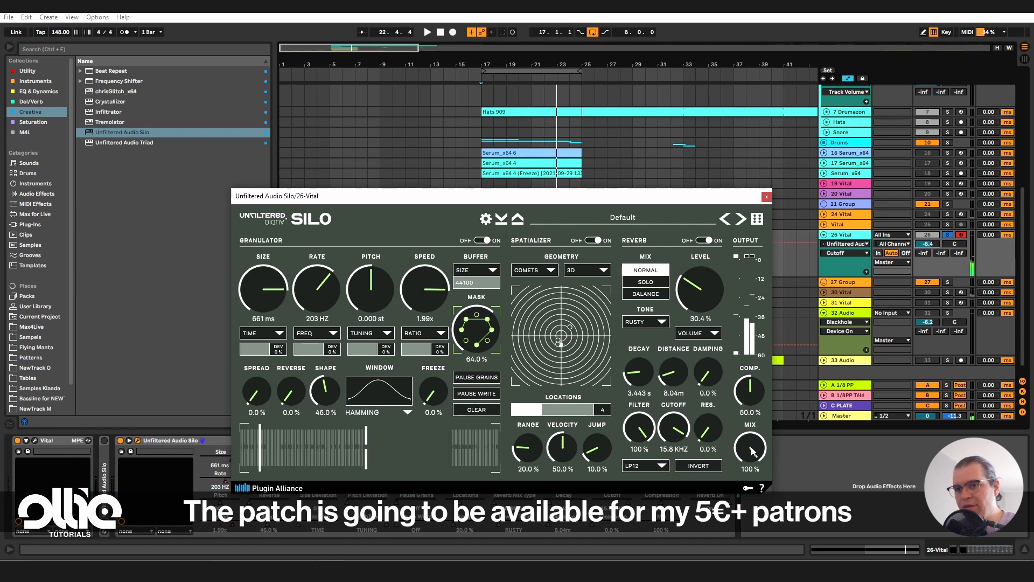
Step: Compare the dry and processed sound by lowering Silo's mix to 0 % and returning it to 100 % during playback
{"action": "left_click_drag", "start_coordinate": [753, 448], "coordinate": [753, 501]}
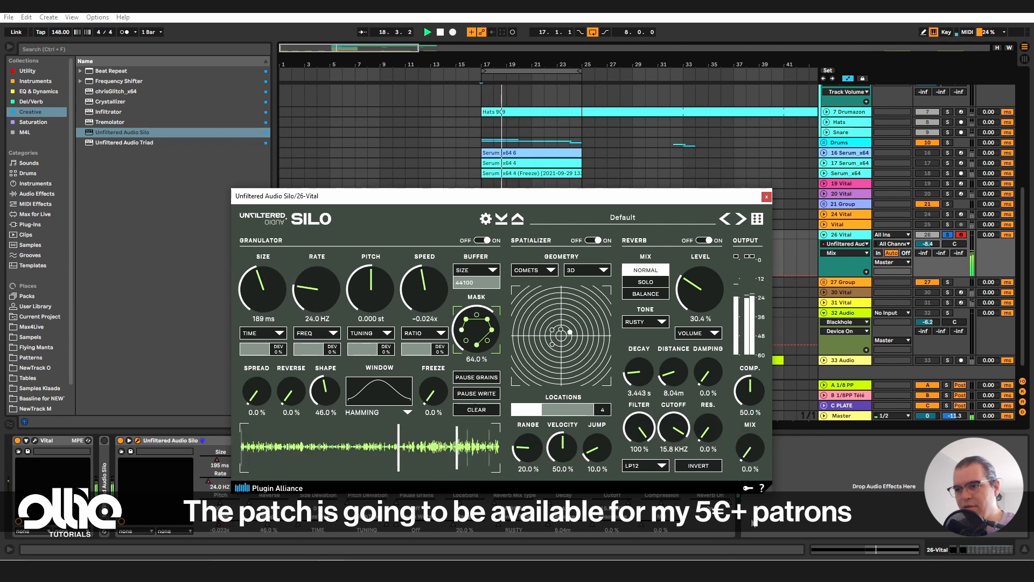
{"action": "left_click_drag", "start_coordinate": [748, 451], "coordinate": [755, 433]}
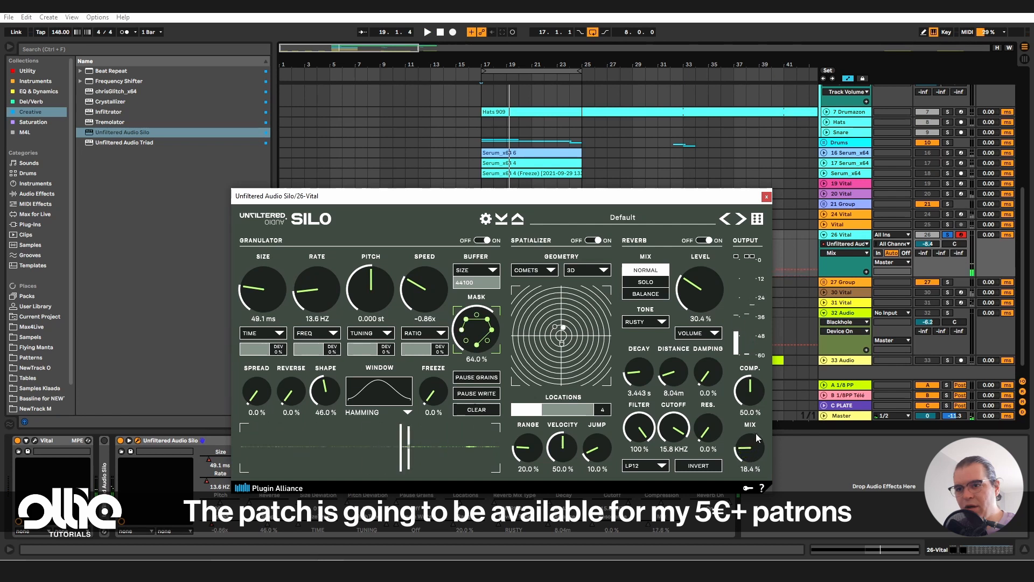
{"action": "key", "text": "space"}
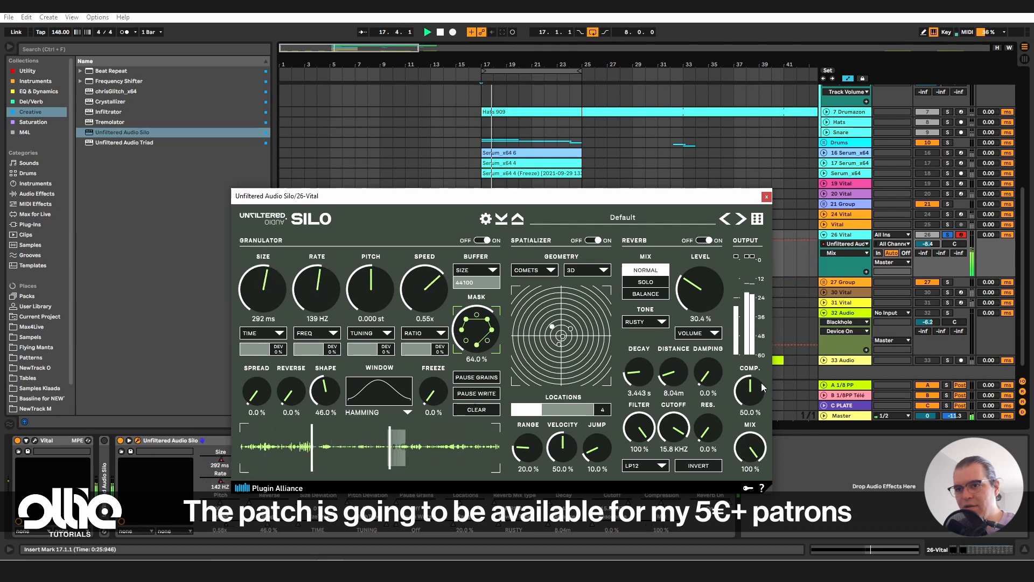
Step: Set Silo's output compression to 42.8 % and move its window higher over the arrangement
{"action": "left_click_drag", "start_coordinate": [751, 385], "coordinate": [742, 392]}
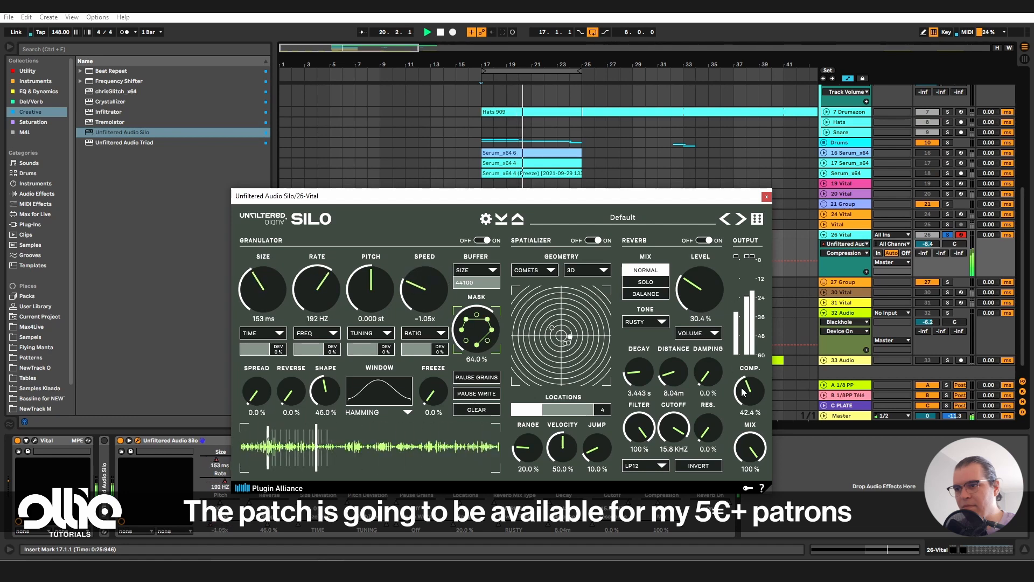
{"action": "left_click_drag", "start_coordinate": [574, 197], "coordinate": [587, 153]}
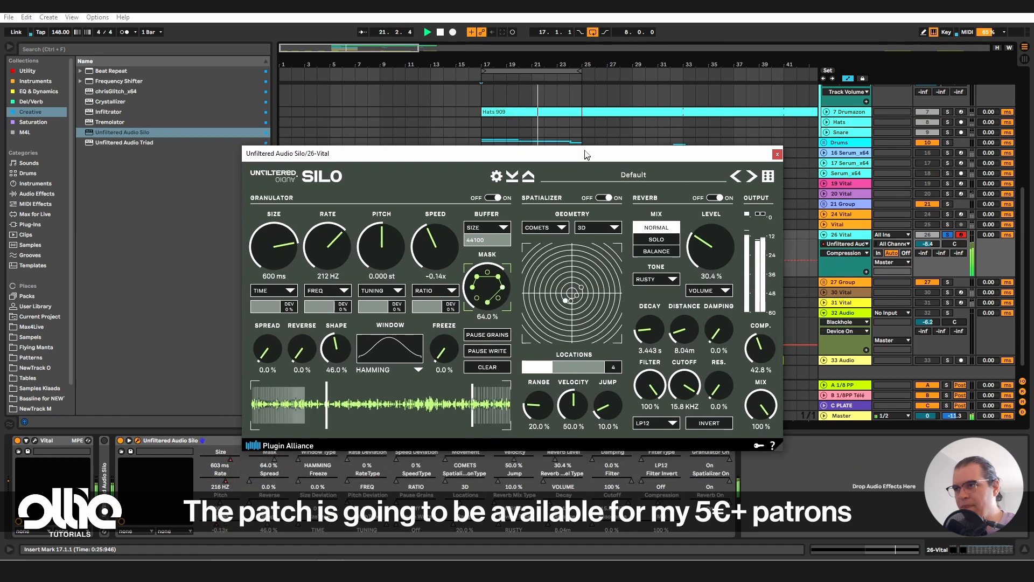